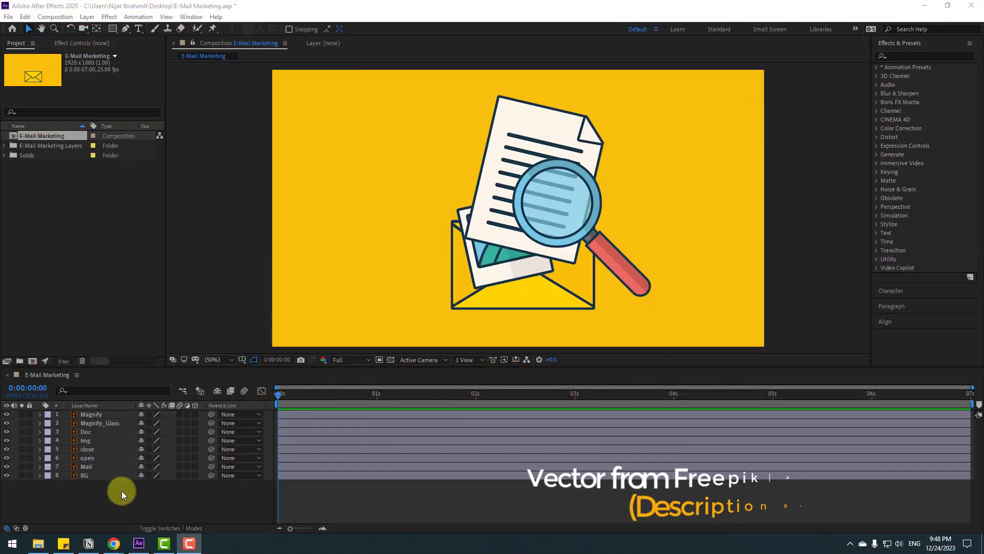
Lock BG, add a Null Object layer (Null 2) and centre its anchor point with Ctrl+Alt+Home.
click(82, 475)
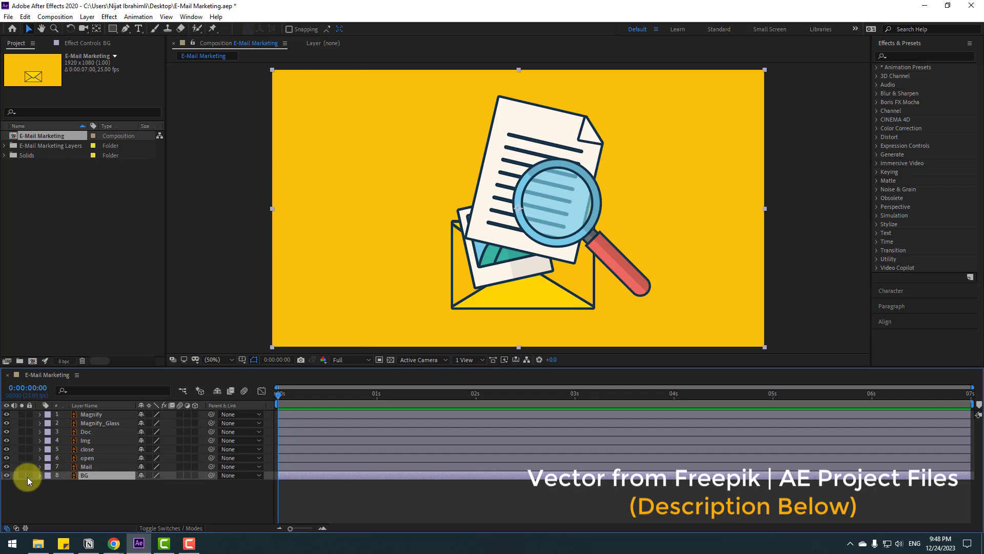
click(30, 475)
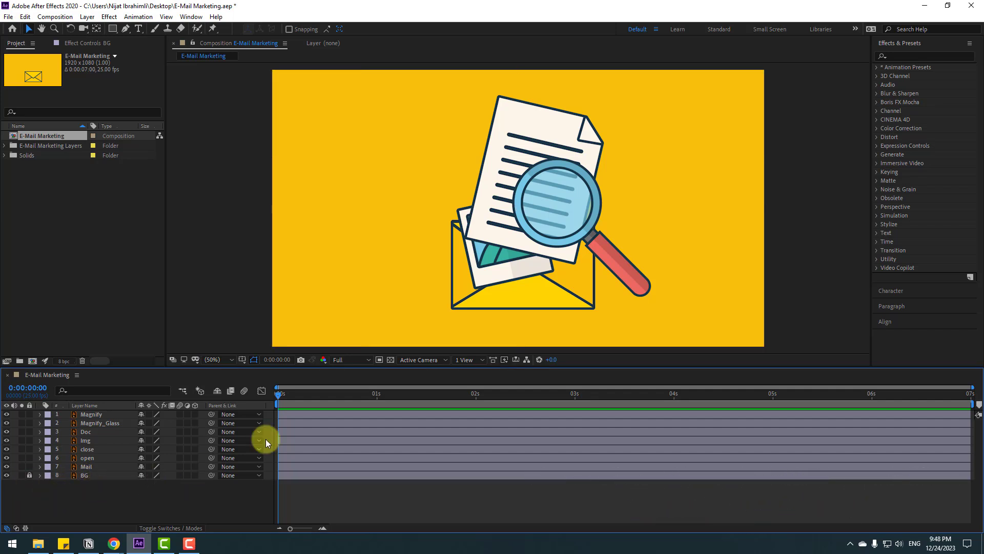
right_click(98, 497)
mouse_move(165, 383)
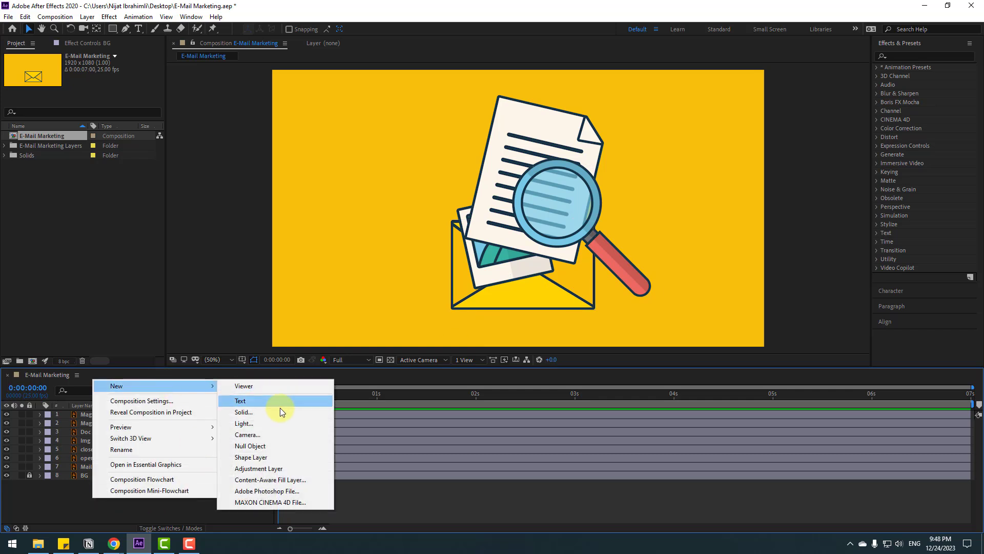
click(261, 447)
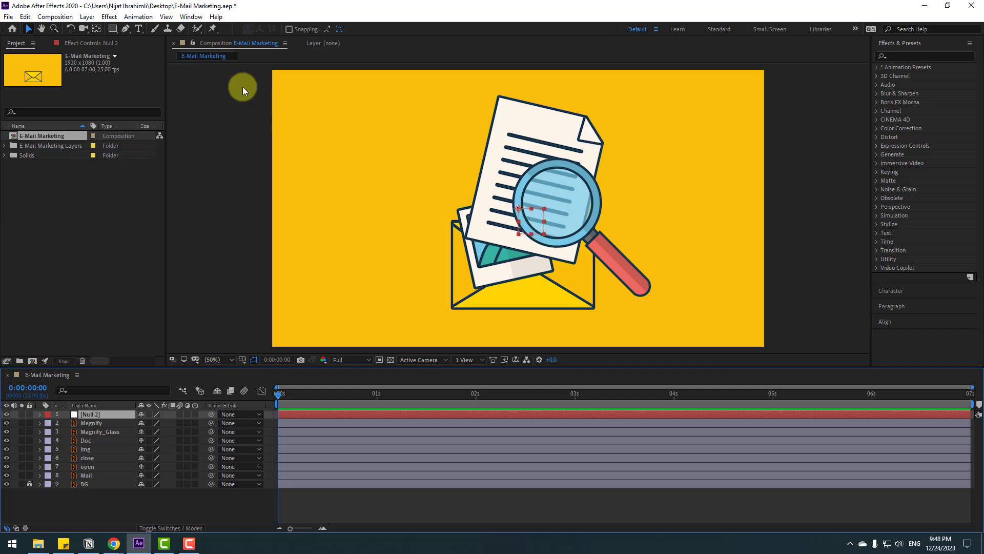
click(96, 29)
key(ctrl+alt+Home)
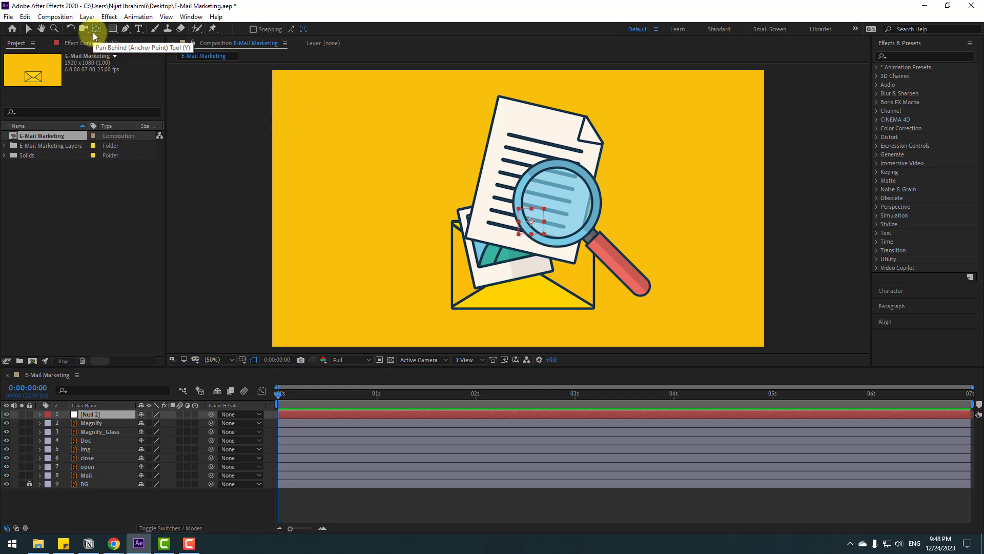
click(28, 28)
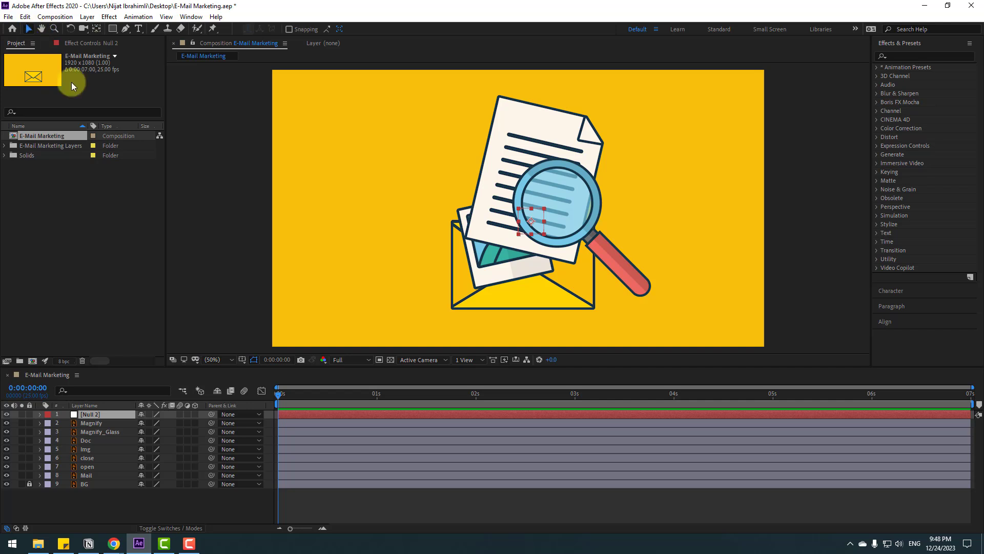
Hide the Magnify, Magnify_Glass, Doc and Img layers.
click(95, 424)
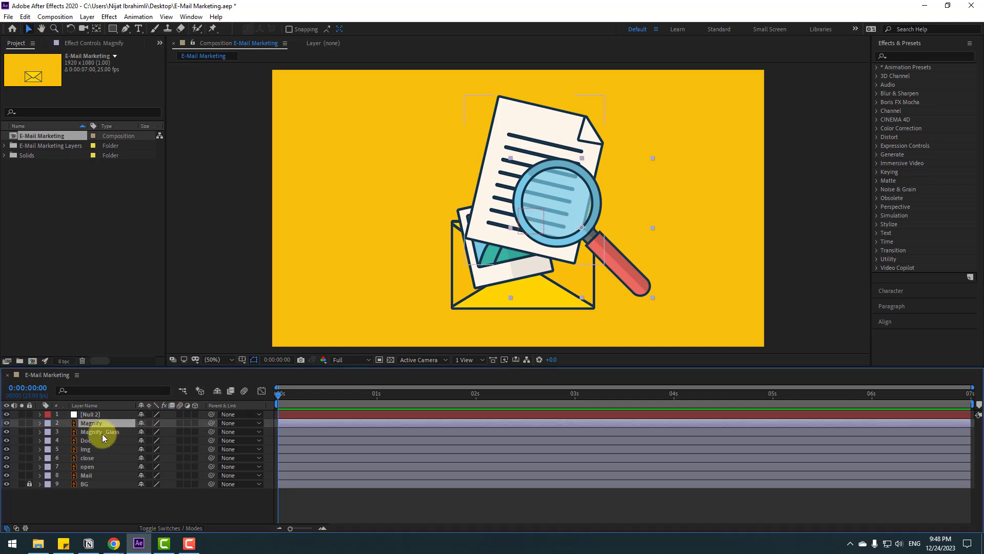
ctrl+click(99, 433)
ctrl+click(89, 441)
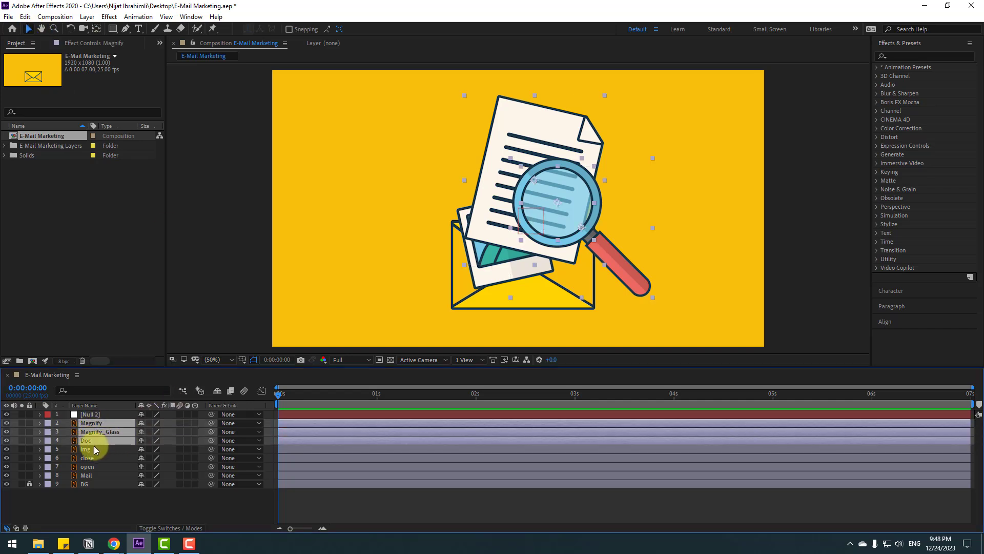
ctrl+click(84, 449)
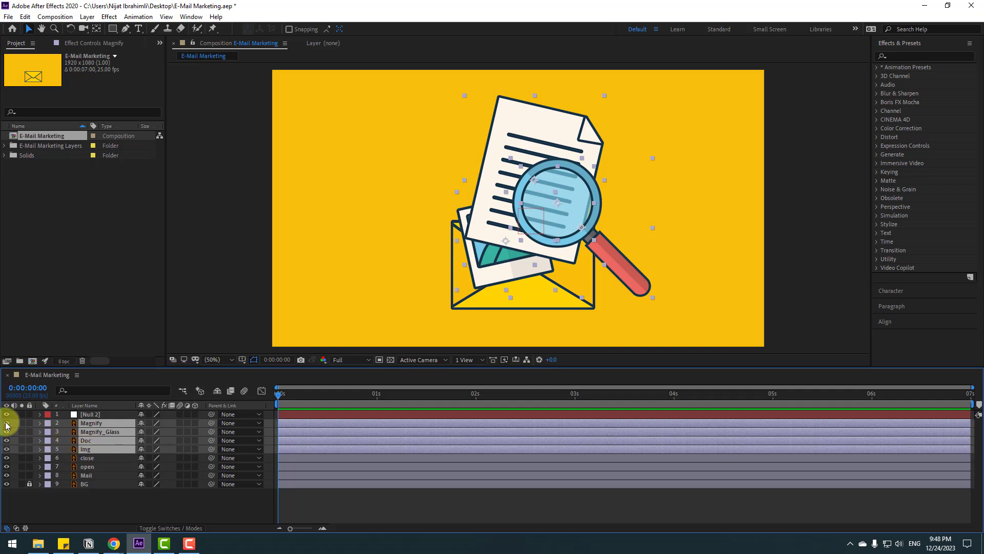
drag(7, 424, 7, 429)
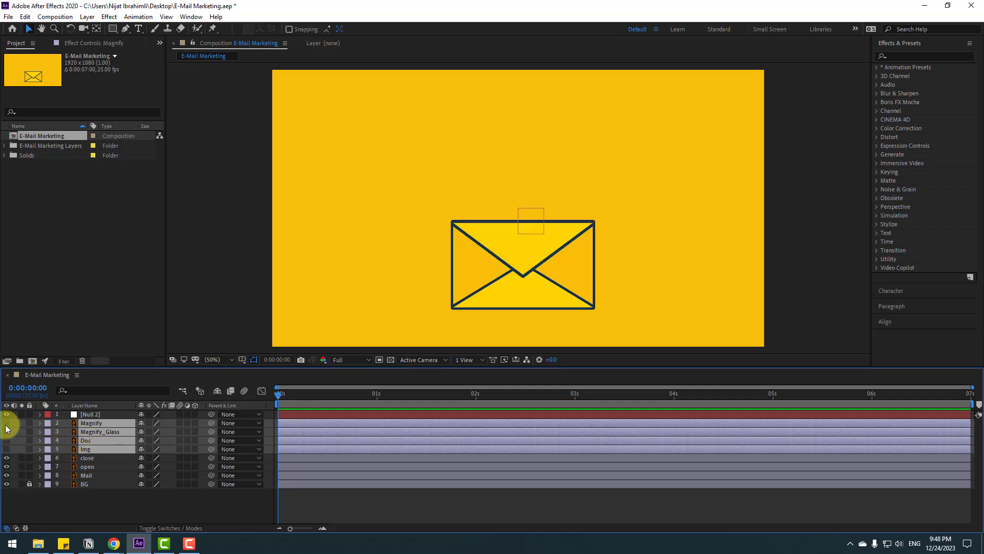
Move Null 2 onto the envelope's centre and parent layers Magnify through Mail to it.
click(86, 414)
drag(532, 227, 524, 266)
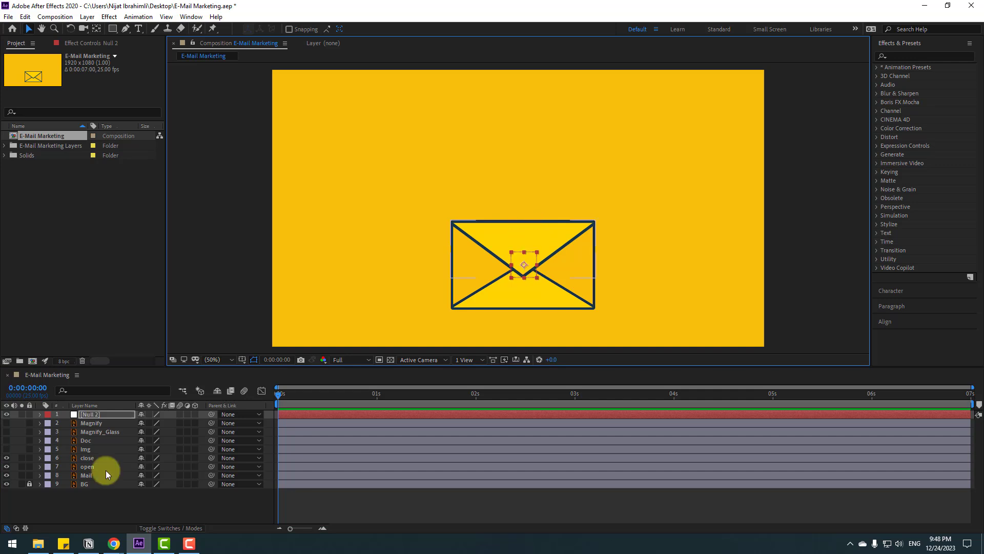
click(90, 477)
shift+click(88, 423)
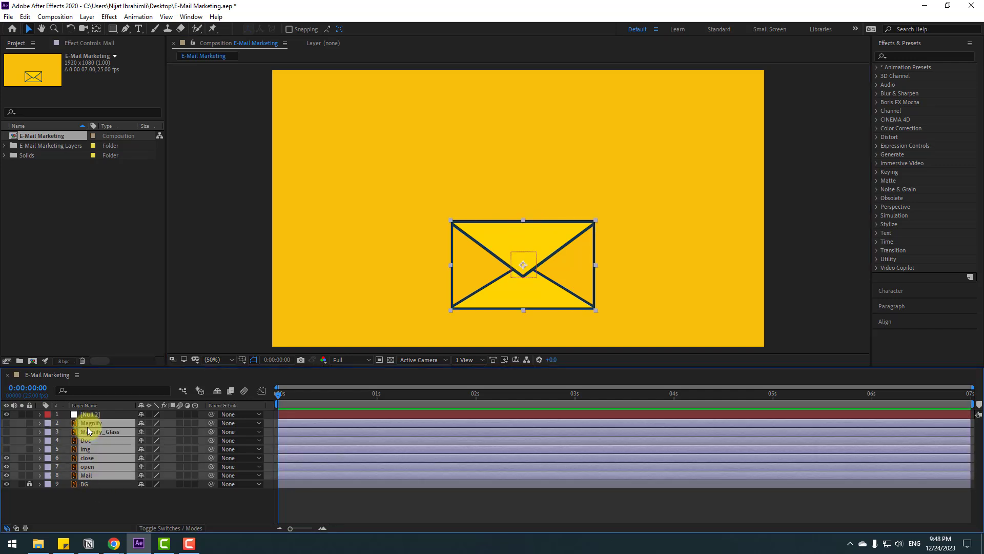
drag(122, 420, 78, 415)
Turn on Title/Action Safe guides, move Null 2 up to frame centre, and show its Position.
click(89, 416)
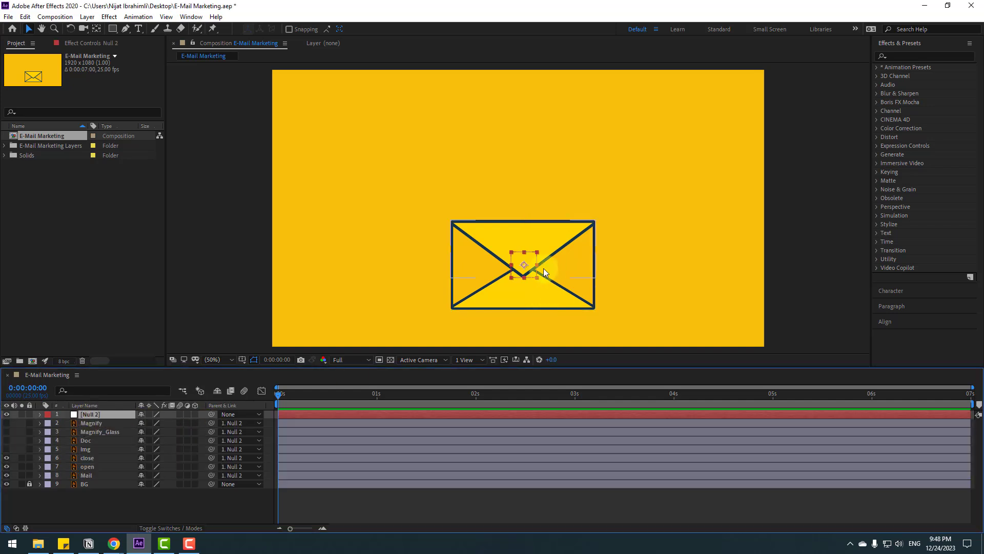
click(254, 360)
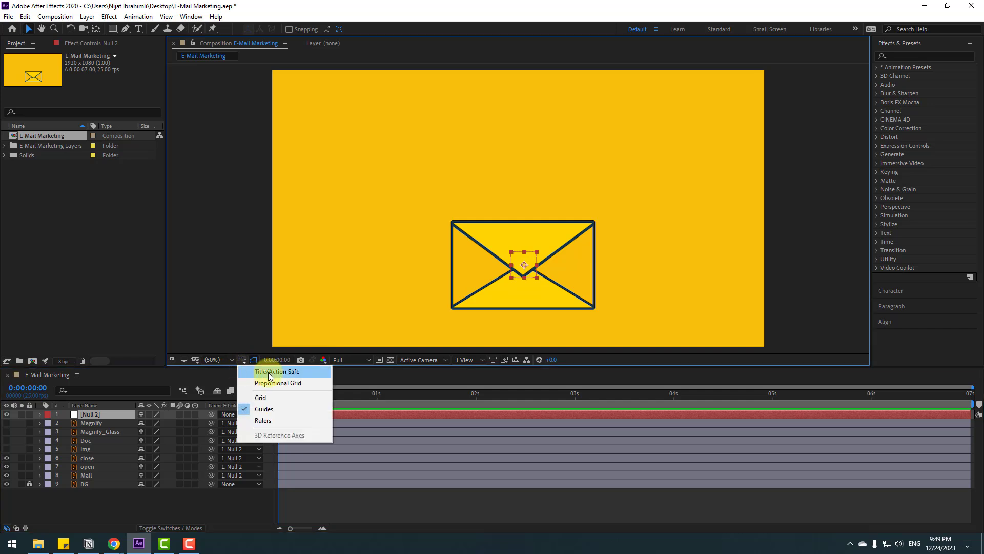
click(286, 373)
drag(525, 272, 521, 217)
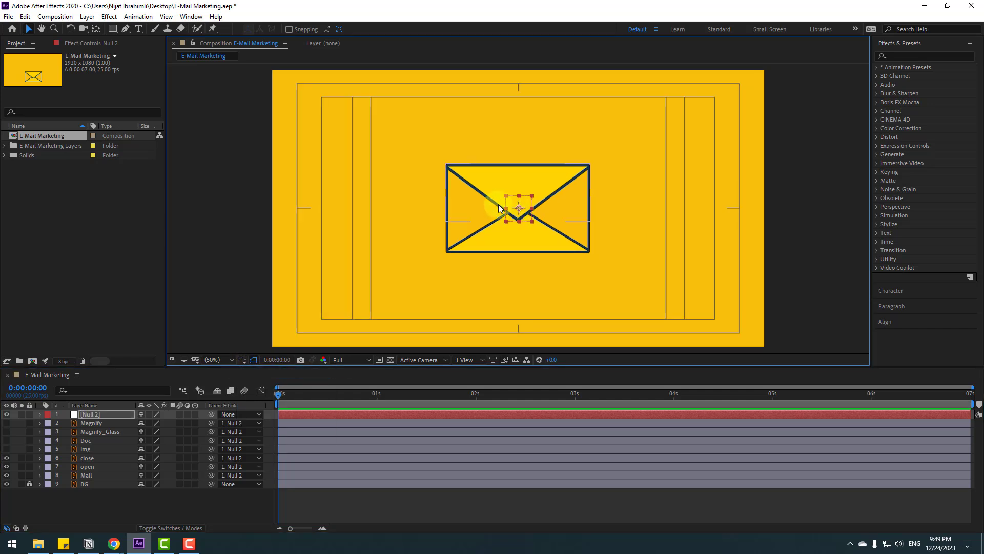
click(200, 425)
key(p)
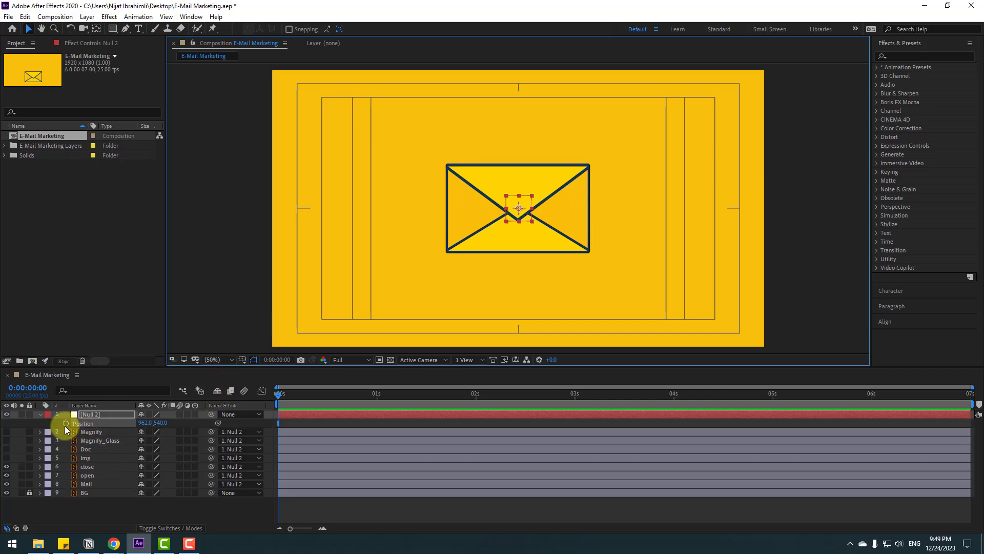
Key Null 2's Position every 10 frames, rising from below frame (Y 1302) to 407 with bounces.
drag(160, 422, 568, 406)
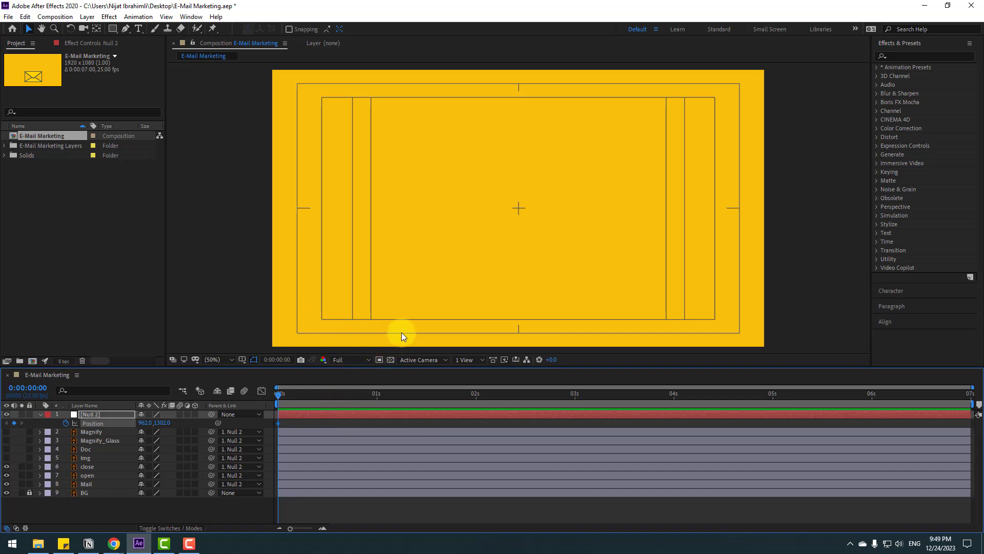
click(281, 360)
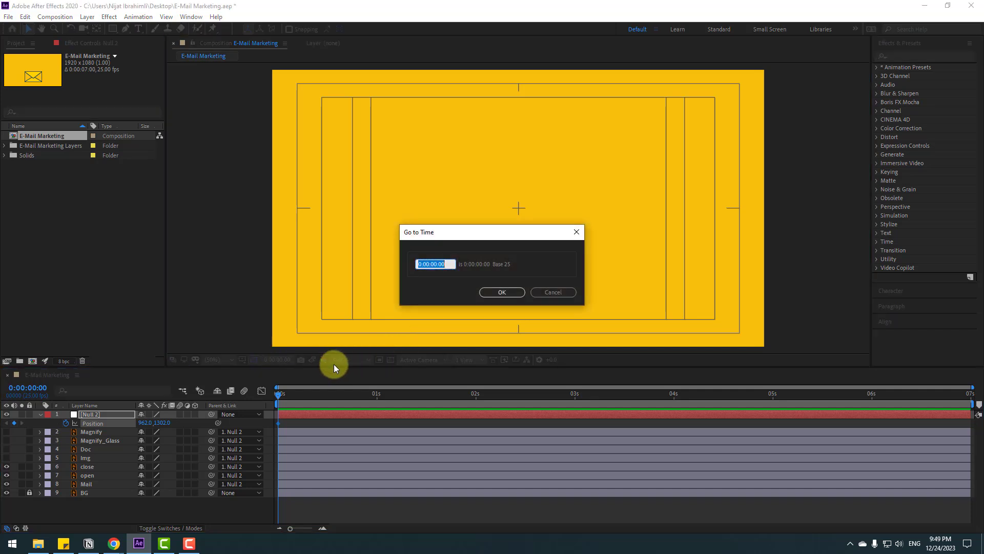
text(+10)
click(484, 295)
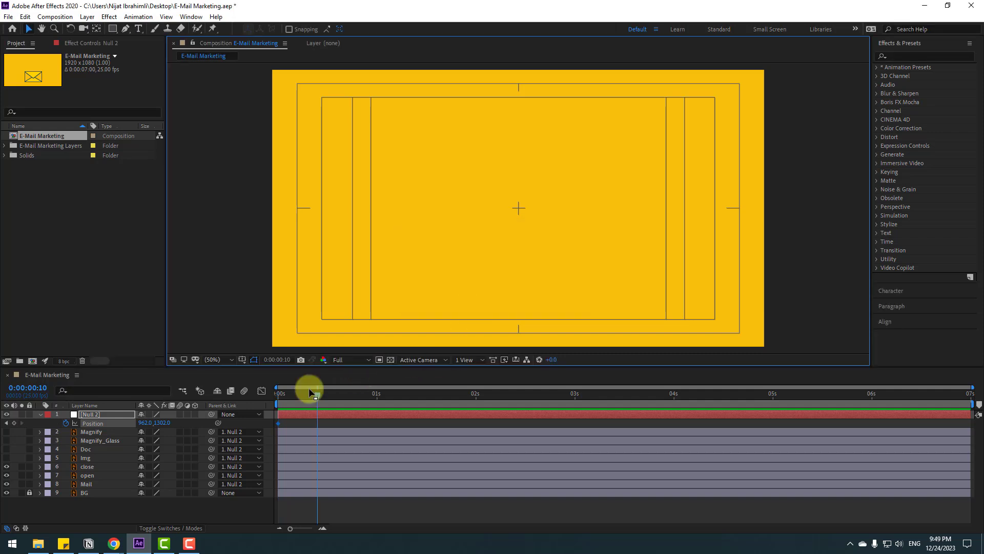
drag(153, 423, 116, 434)
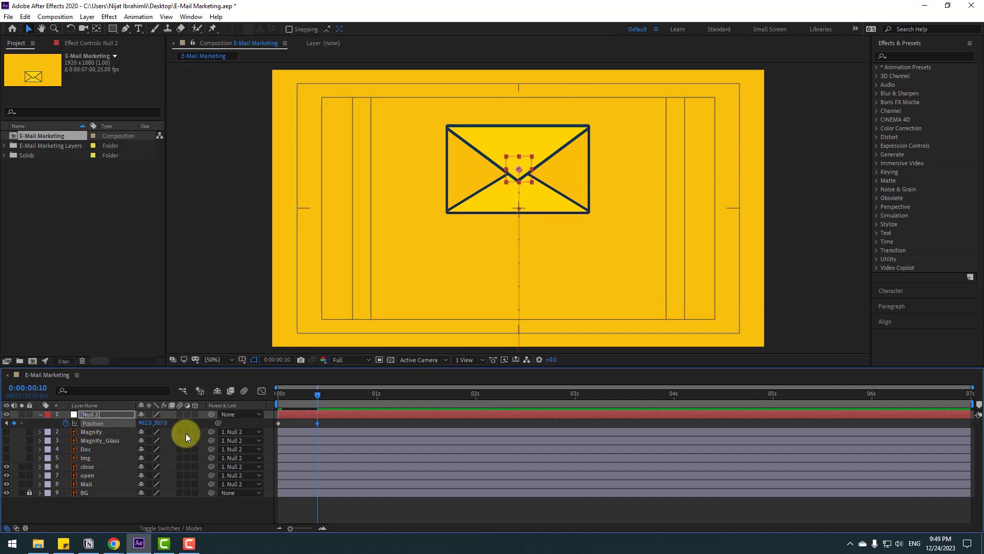
key(shift+Page_Down)
drag(161, 424, 325, 413)
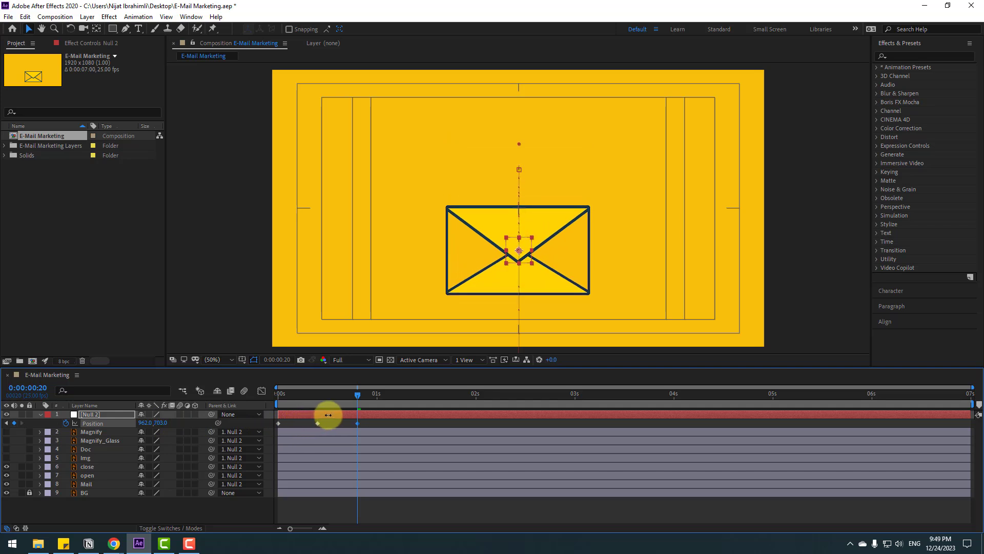
key(shift+Page_Down)
drag(172, 422, 64, 424)
key(shift+Page_Down)
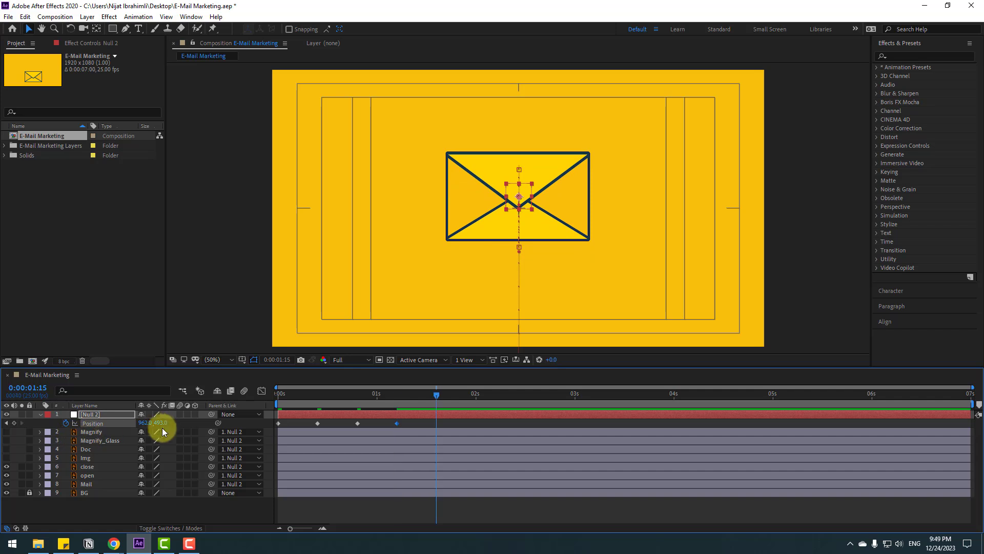
drag(162, 423, 187, 419)
key(shift+Page_Down)
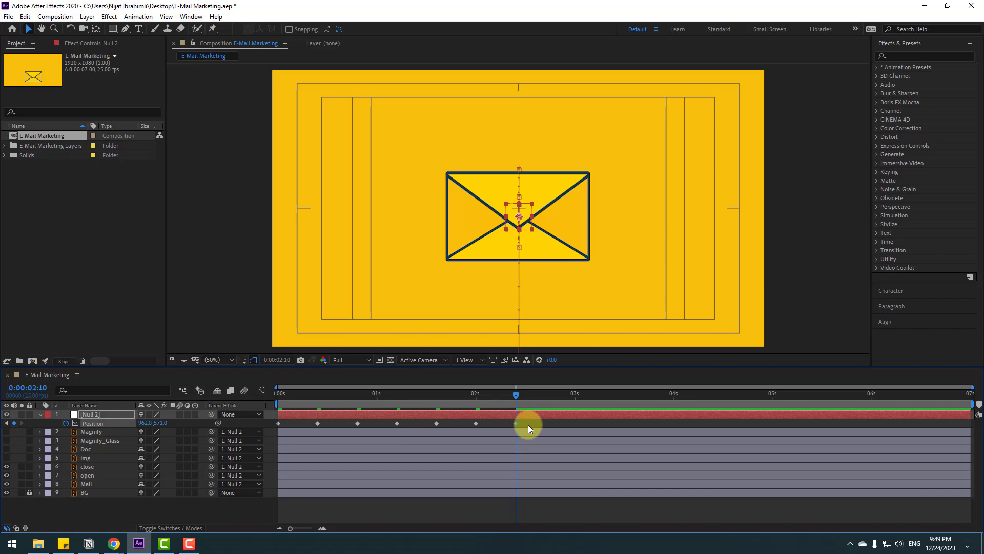
Apply Easy Ease to all seven Position keyframes and preview the bounce.
drag(528, 424, 278, 425)
right_click(278, 423)
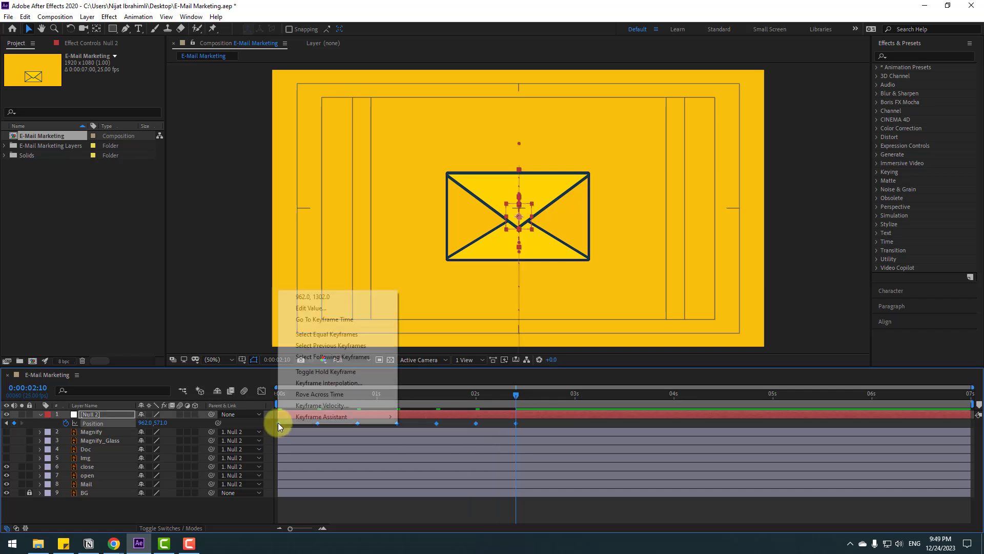
mouse_move(389, 417)
click(452, 450)
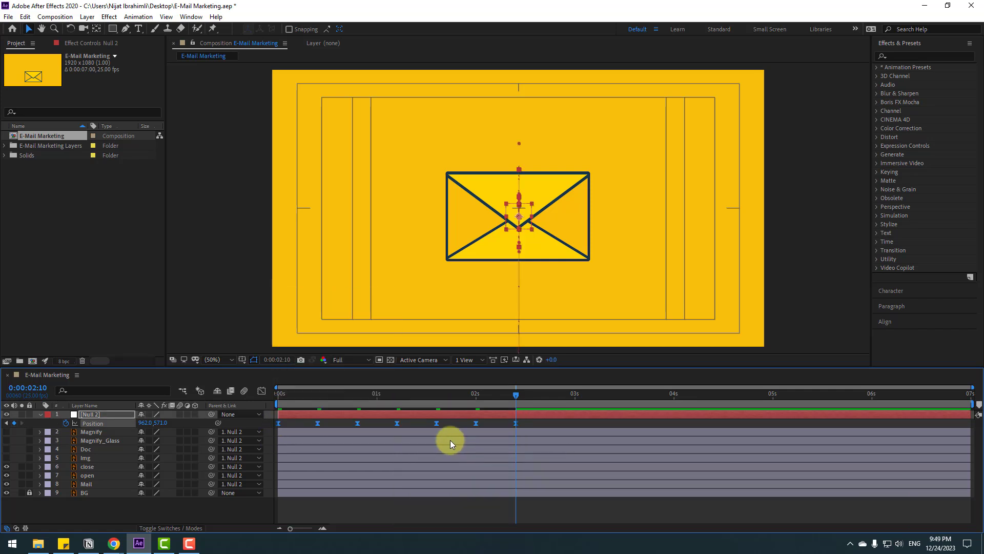
key(space)
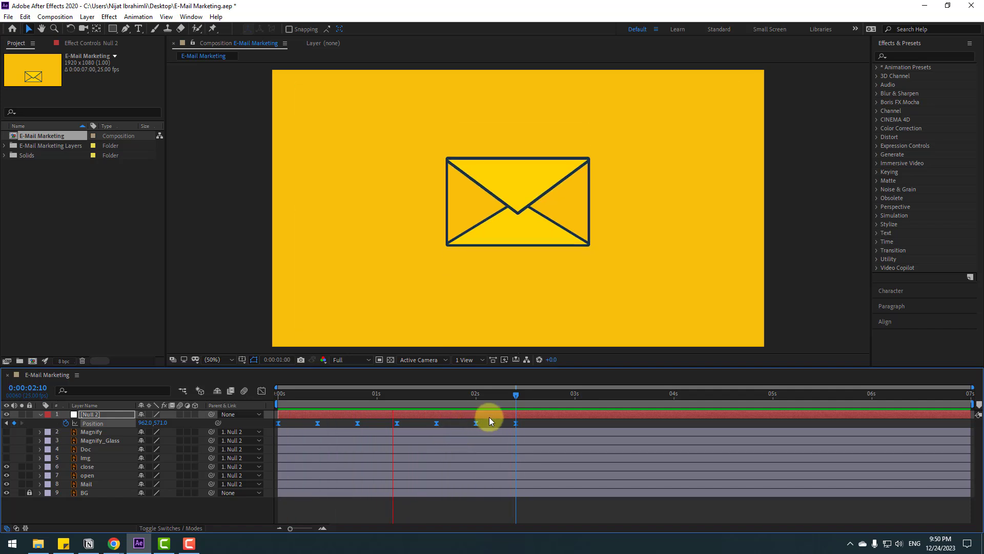
Show Null 2's Scale and set its first keyframe at time zero to 20%.
click(441, 394)
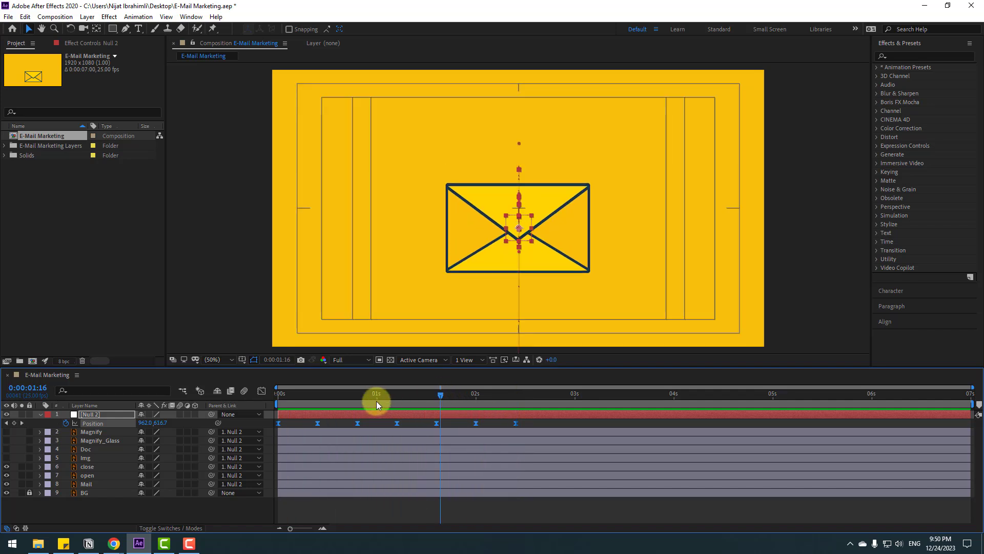
key(shift+s)
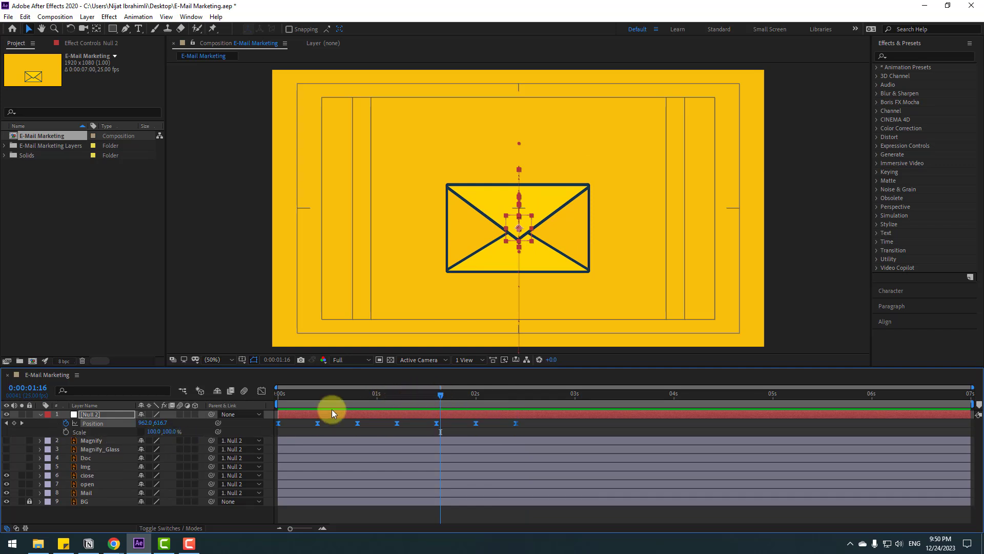
click(319, 394)
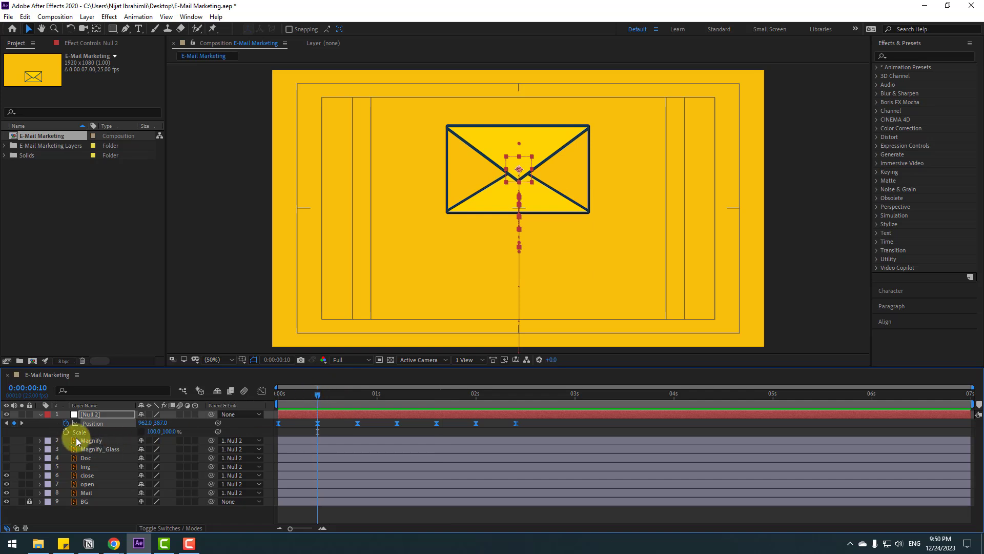
click(66, 432)
drag(167, 432, 279, 432)
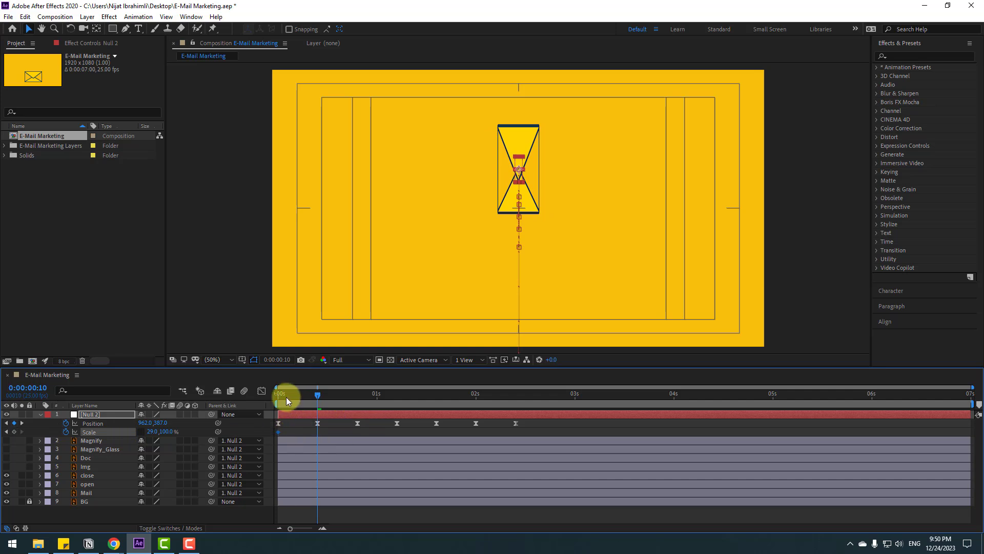
mouse_move(286, 397)
mouse_down()
mouse_move(277, 397)
mouse_move(296, 396)
mouse_move(279, 398)
mouse_up()
click(156, 432)
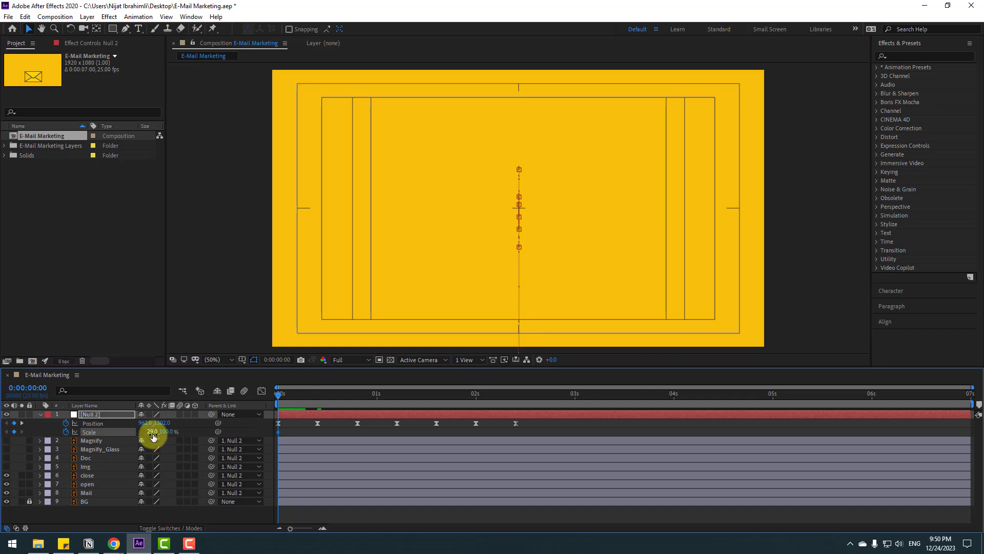
text(20)
key(Return)
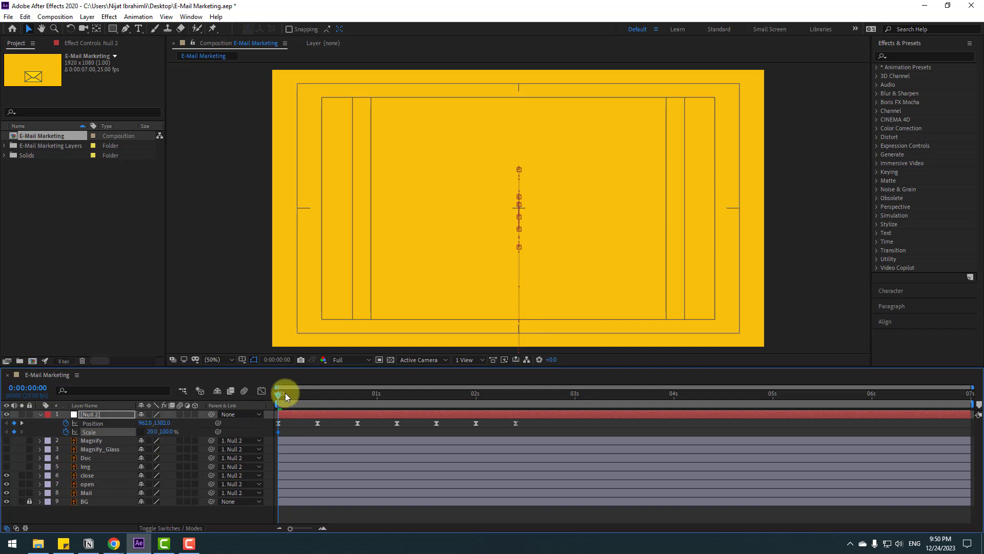
Add Scale keyframes of 115%, 90%, 105% and 100%, ending at 1:15.
drag(285, 392, 316, 396)
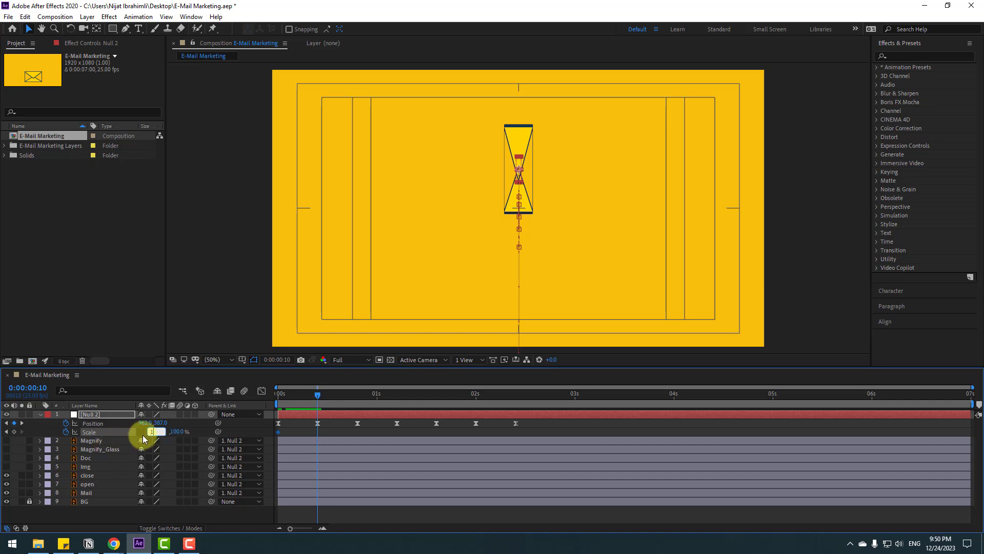
text(115)
key(Return)
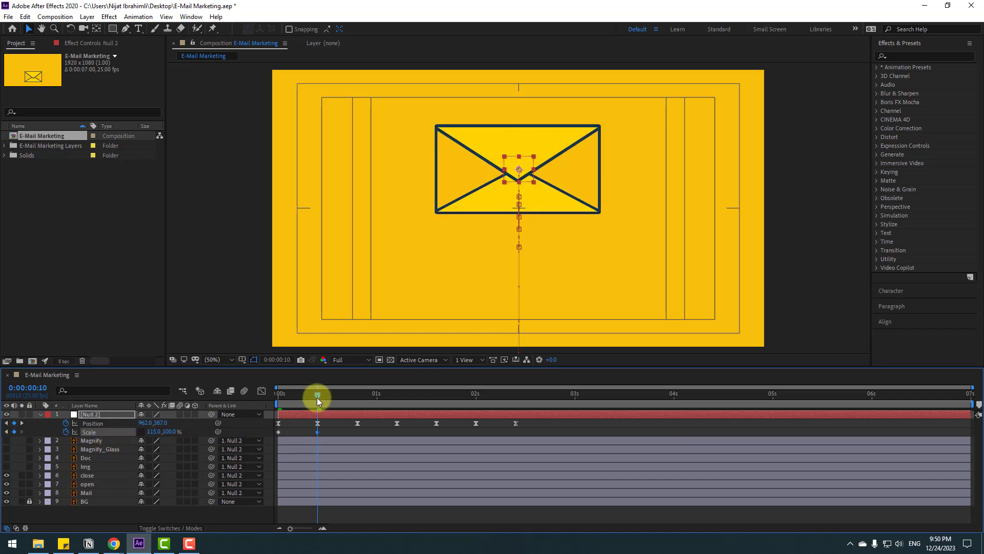
drag(318, 396, 357, 398)
click(160, 423)
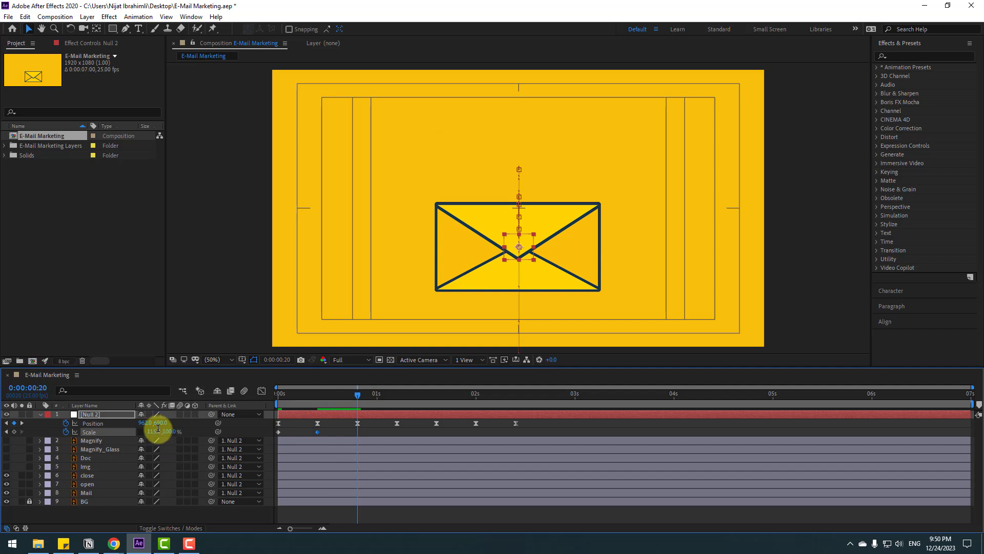
key(Return)
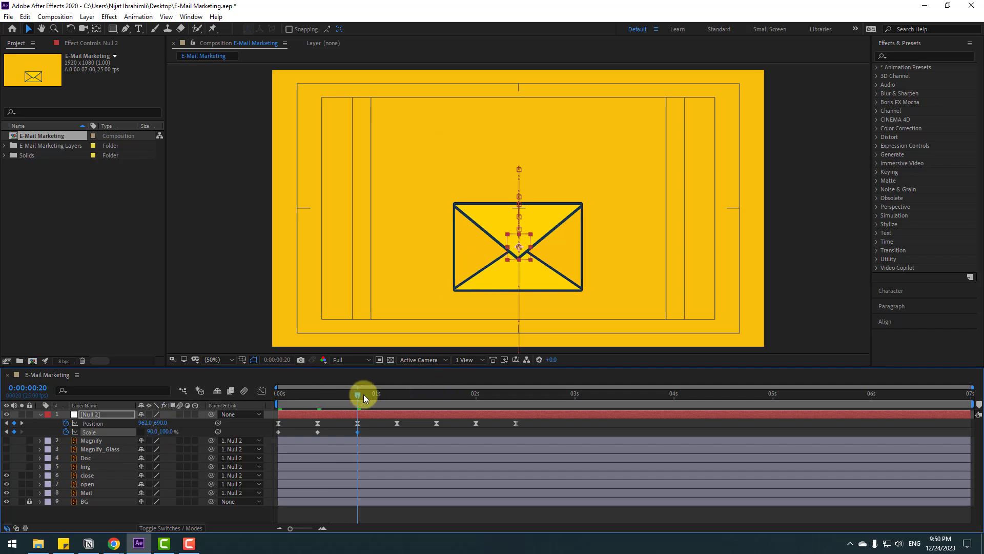
drag(364, 395, 397, 394)
click(159, 432)
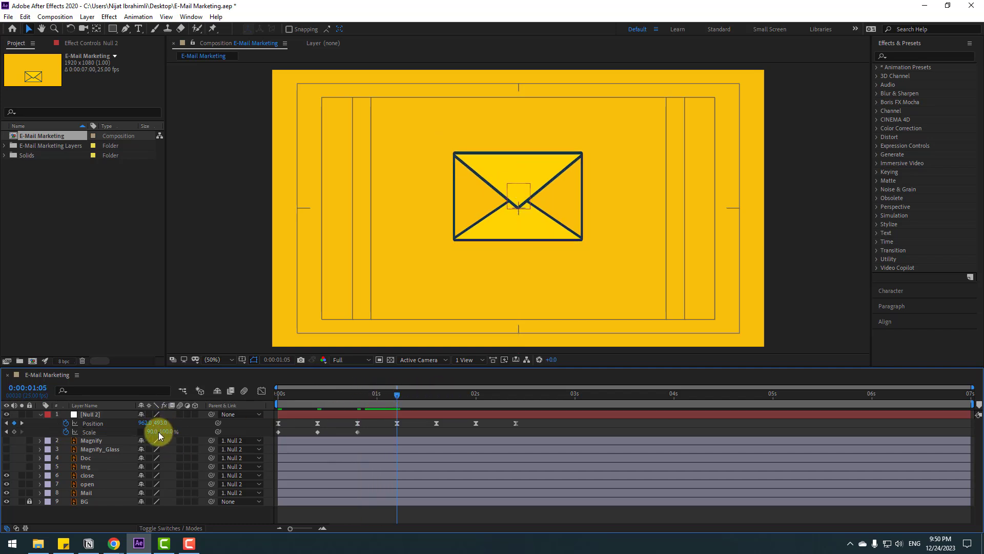
drag(159, 431, 437, 396)
click(154, 431)
text(100)
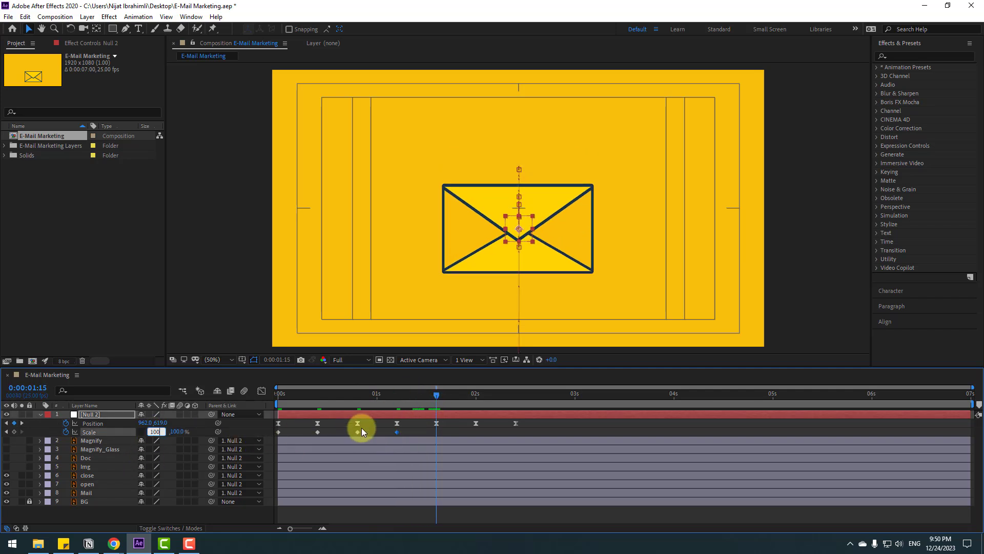
key(Return)
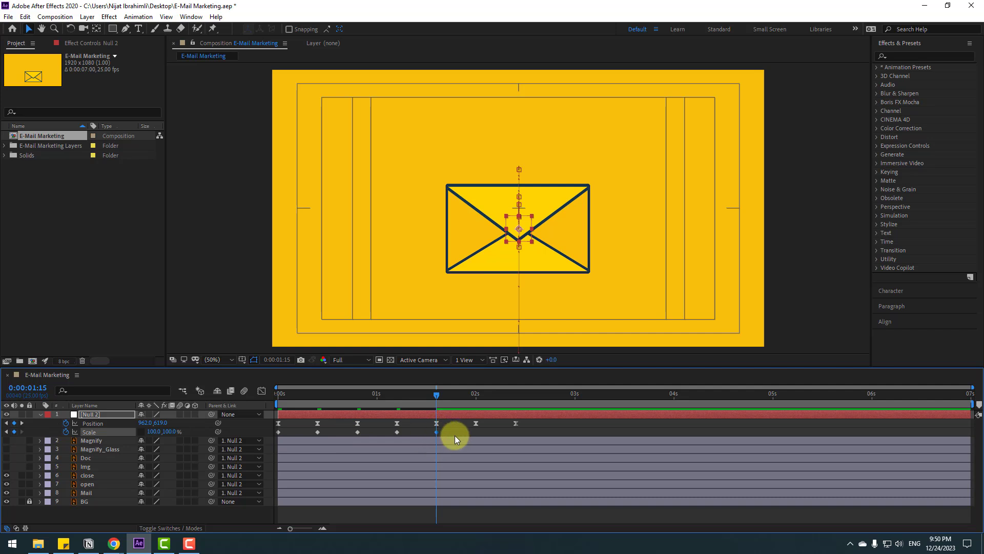
Apply Easy Ease to all Scale keyframes and preview the pop-in.
drag(444, 434, 276, 433)
right_click(280, 432)
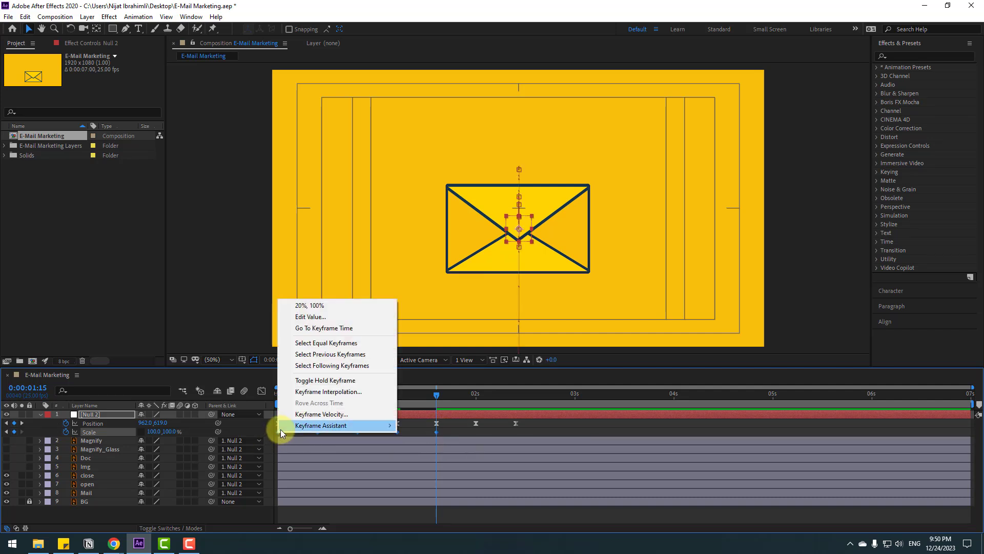
mouse_move(371, 427)
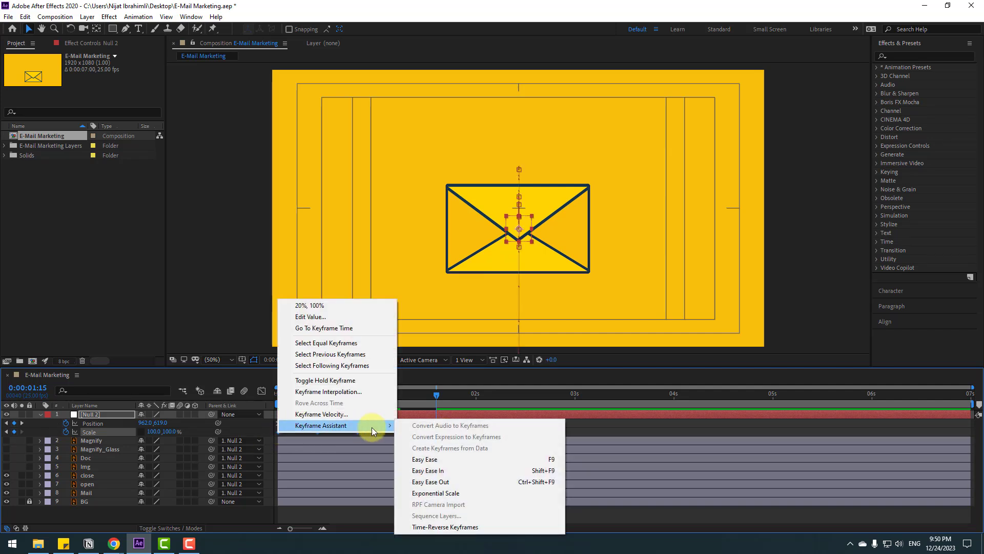
click(532, 459)
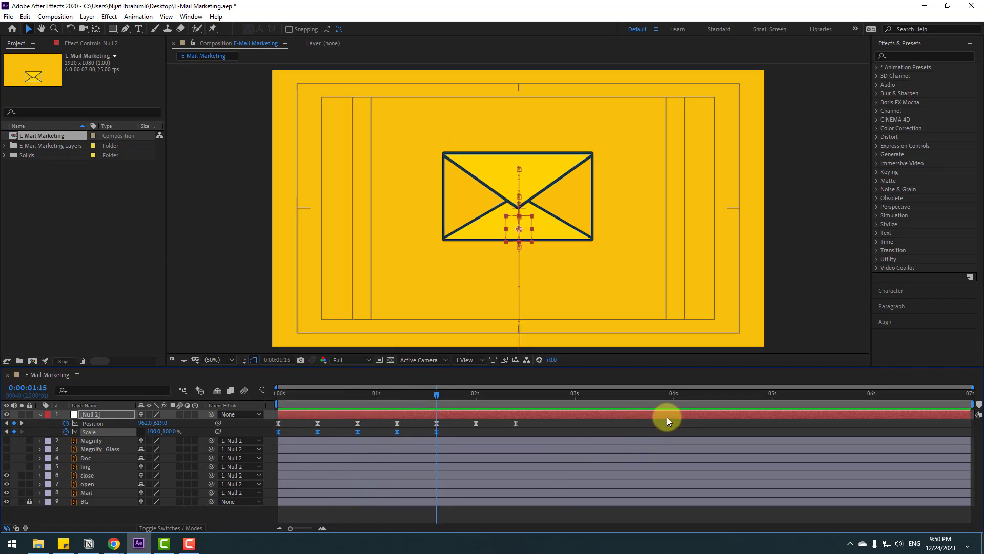
key(space)
key(space)
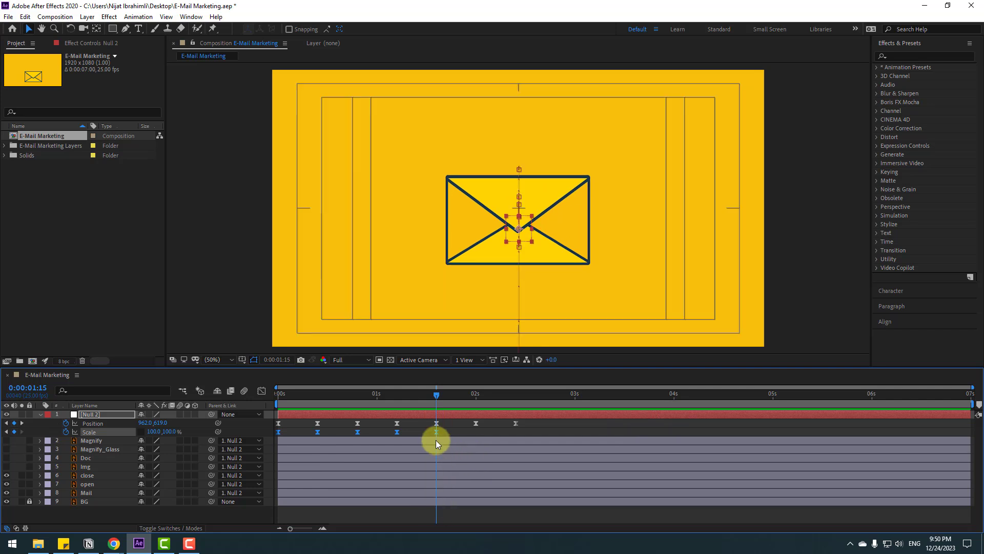
Shift the Scale keyframes slightly later and add lower Position keys at 1:24 and 3:05.
drag(437, 436, 293, 433)
key(space)
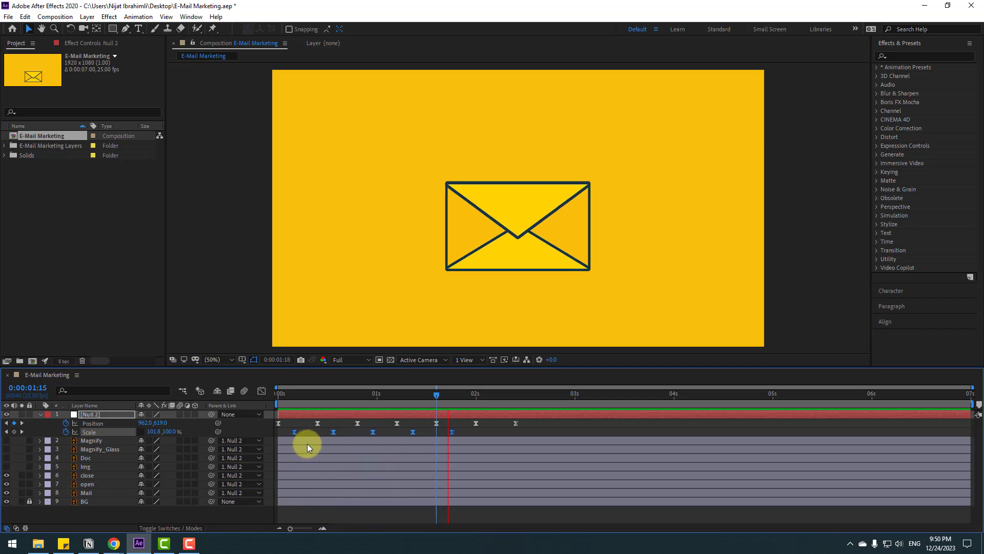
drag(456, 396, 515, 402)
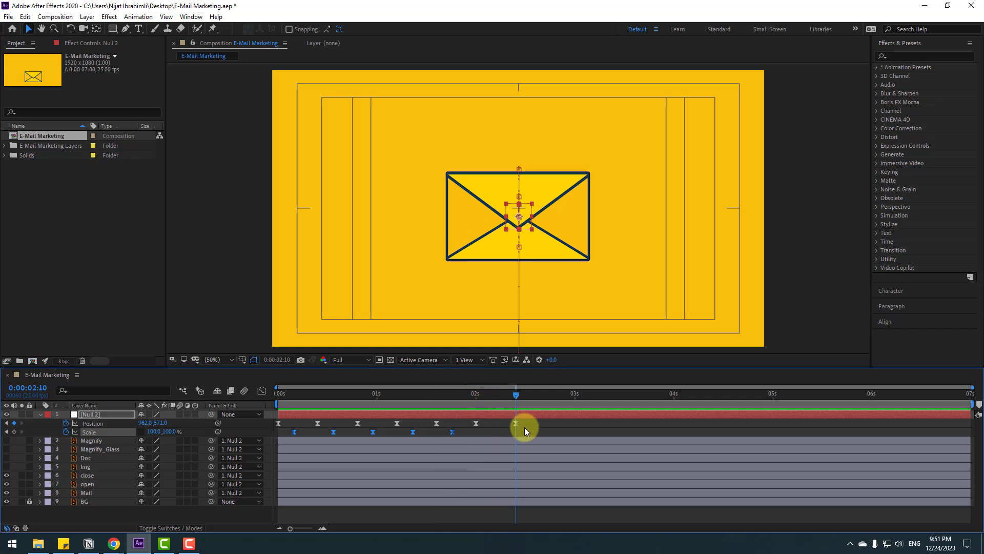
click(517, 424)
mouse_move(165, 423)
mouse_down()
mouse_move(154, 422)
mouse_move(167, 422)
mouse_up()
click(556, 398)
click(158, 426)
key(shift+Page_Down)
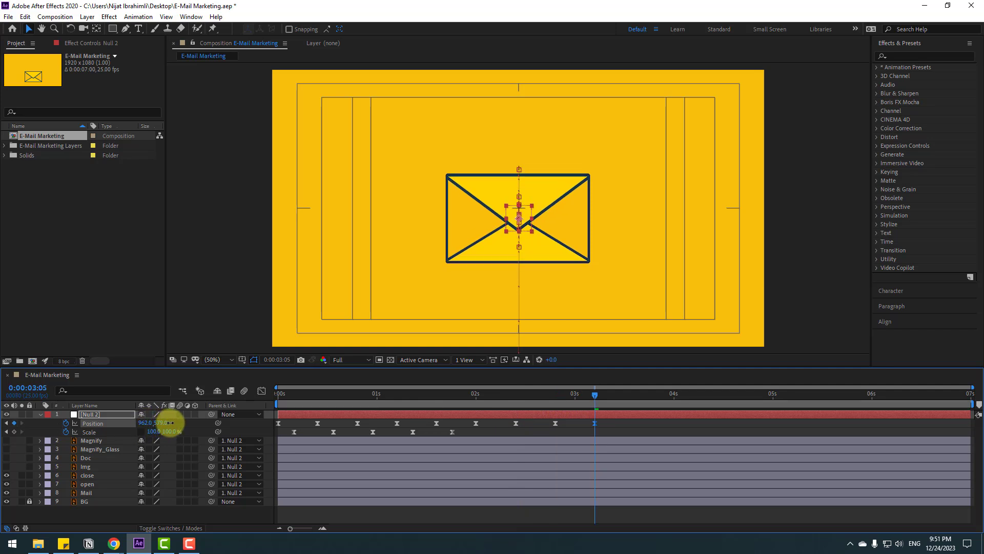
key(space)
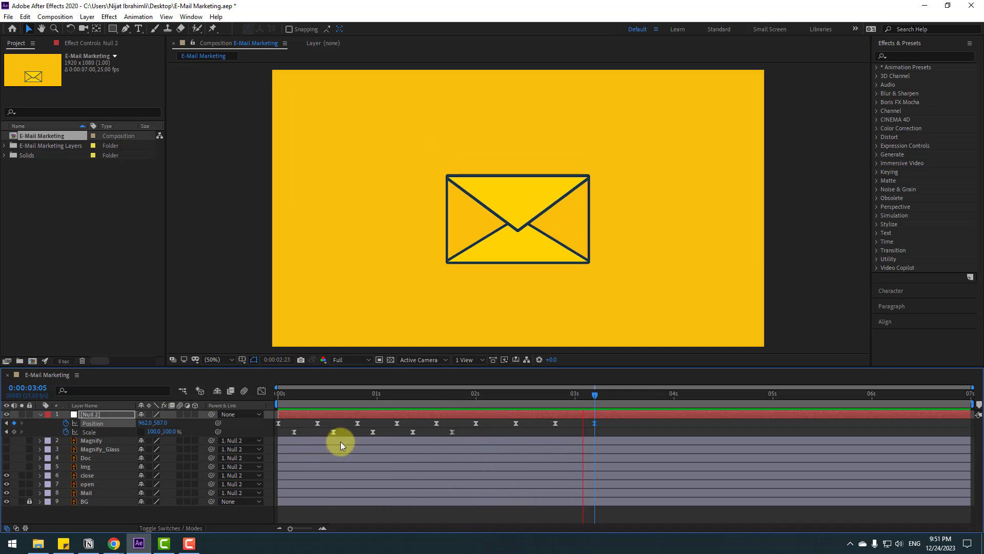
Review the Position keyframes at 2:10 and 2:20 and preview the bob to 3:04.
drag(451, 397, 515, 400)
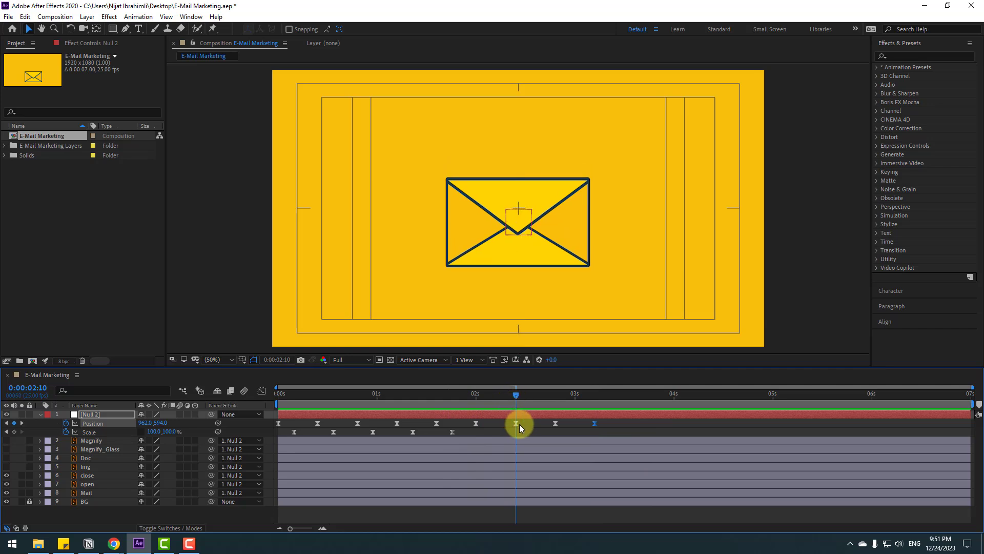
click(517, 423)
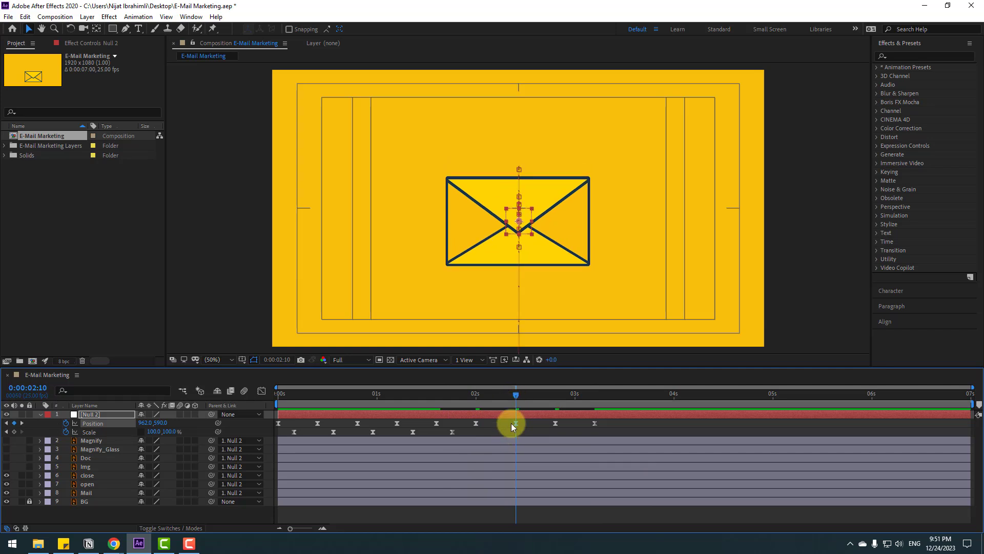
drag(522, 394, 551, 397)
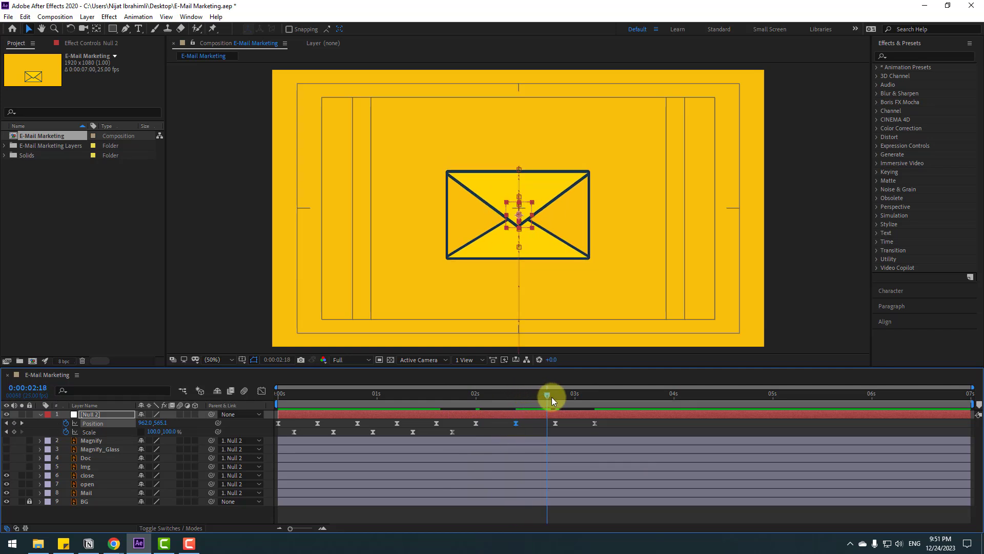
click(558, 424)
click(557, 424)
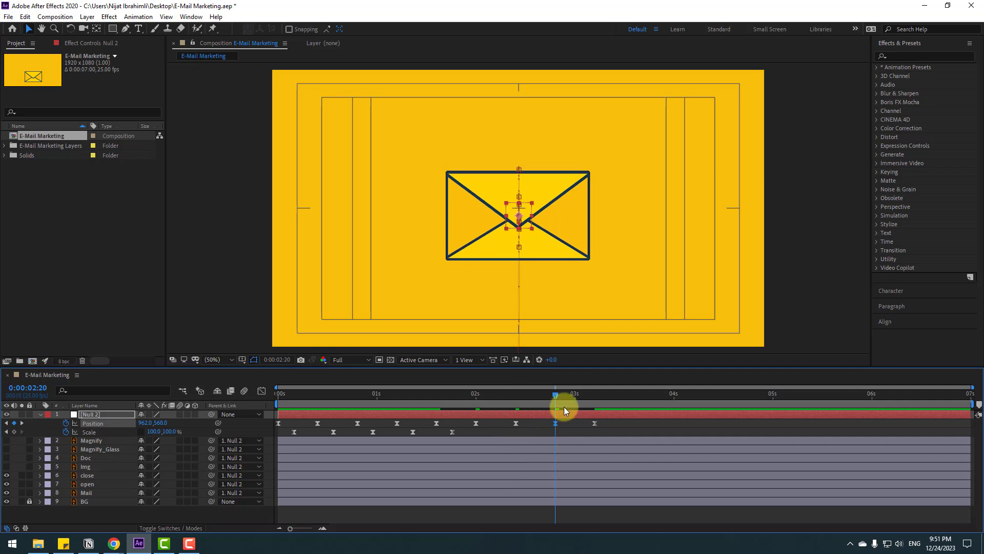
drag(581, 399, 530, 401)
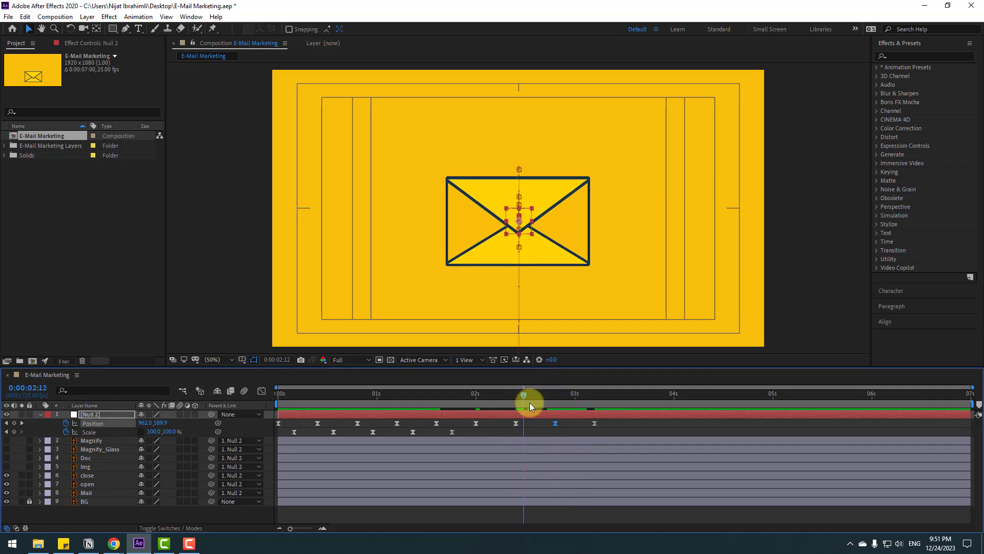
click(591, 405)
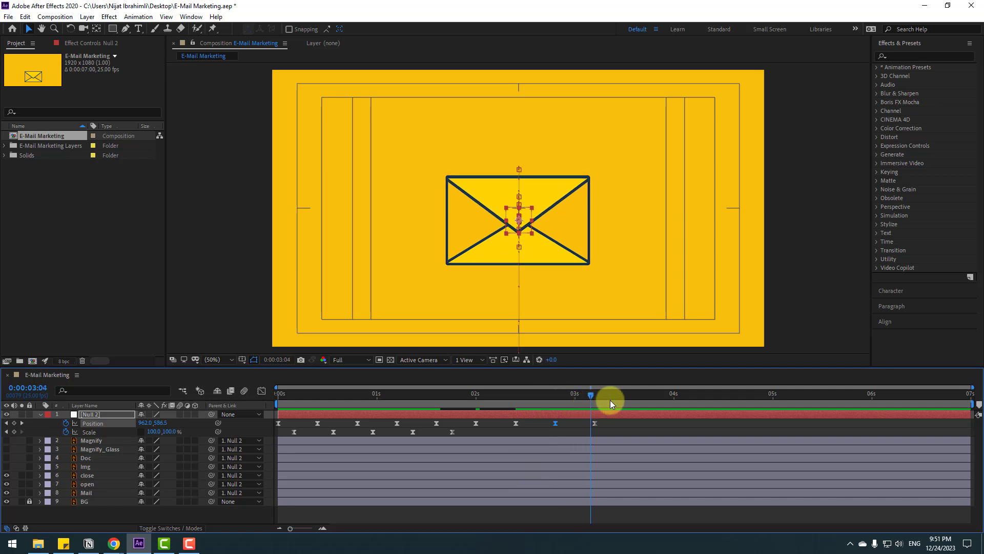
key(space)
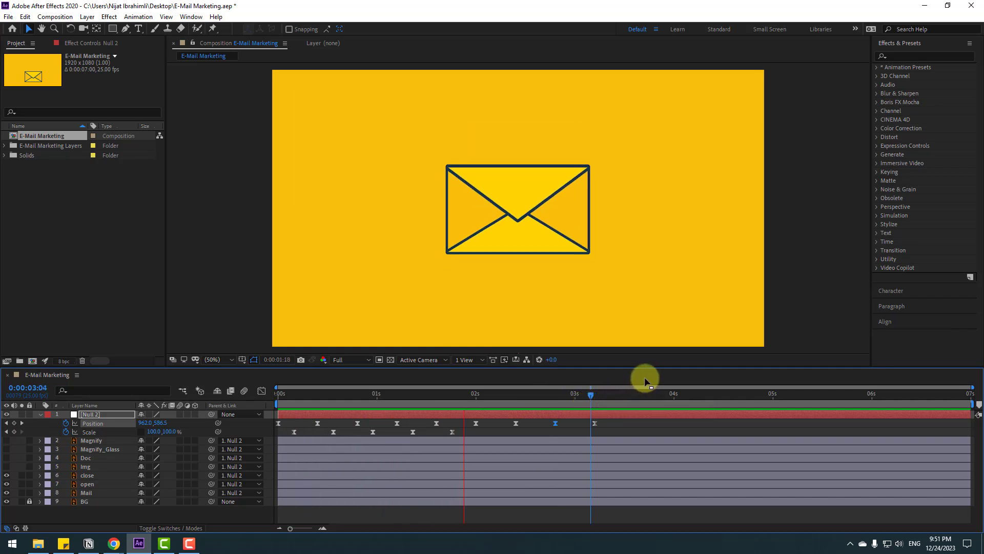
Select the open and close flap layers and solo the close flap.
drag(595, 396, 571, 396)
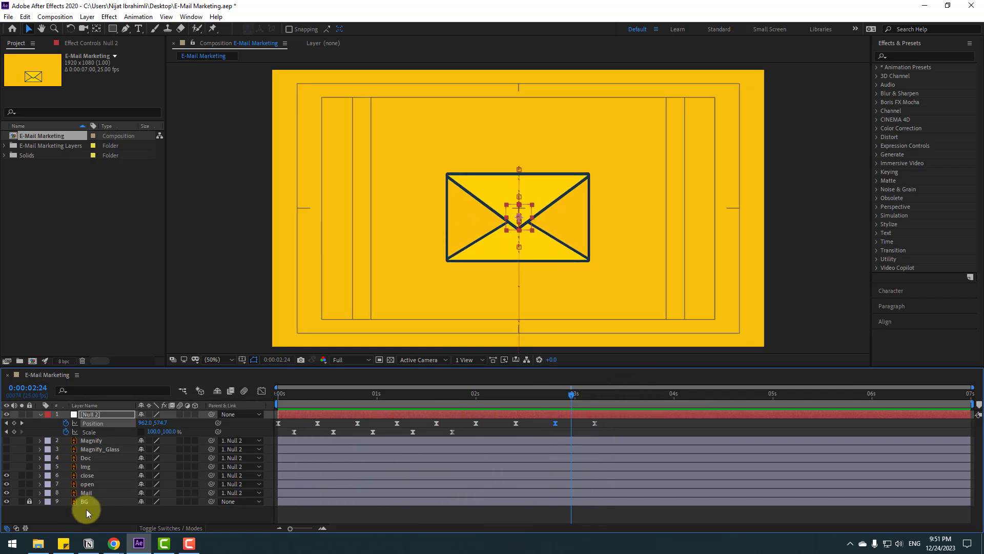
click(86, 513)
click(87, 485)
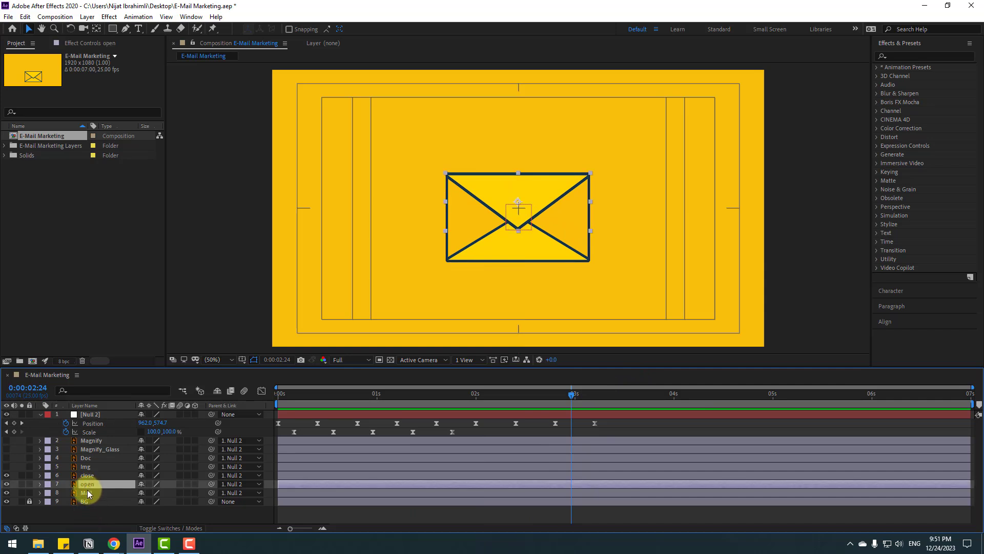
shift+click(86, 475)
click(21, 476)
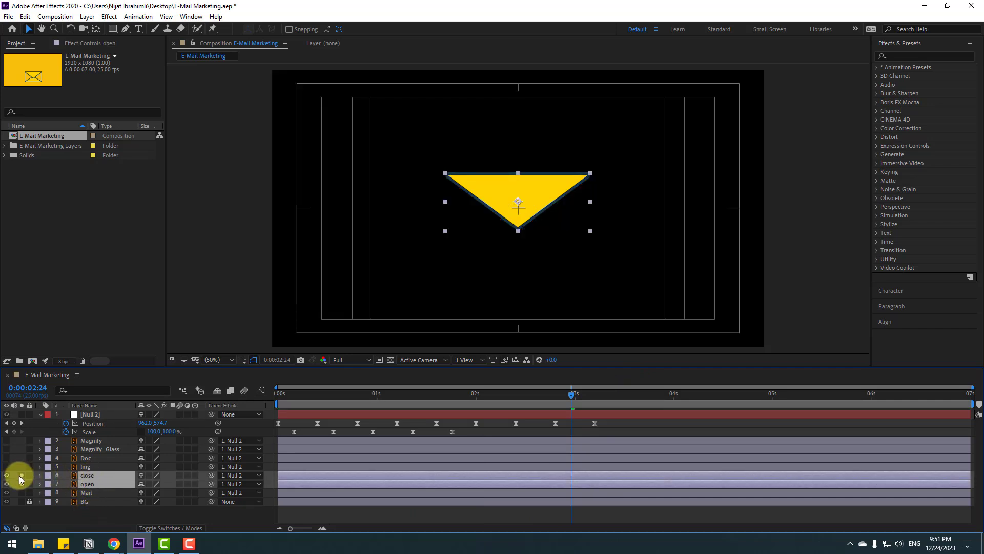
Reposition the open flap's anchor point onto its hinge with the Pan Behind tool.
click(88, 483)
click(89, 484)
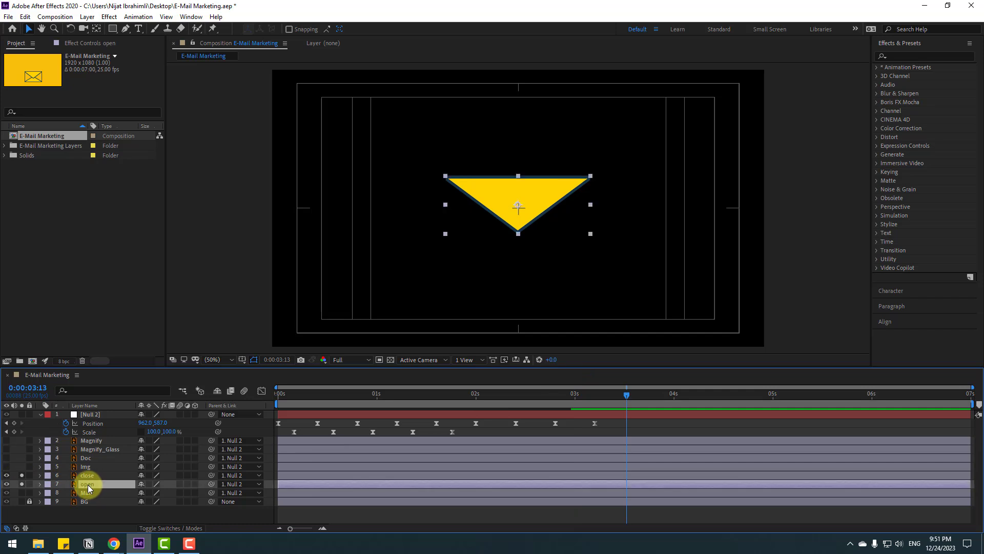
click(97, 29)
click(519, 205)
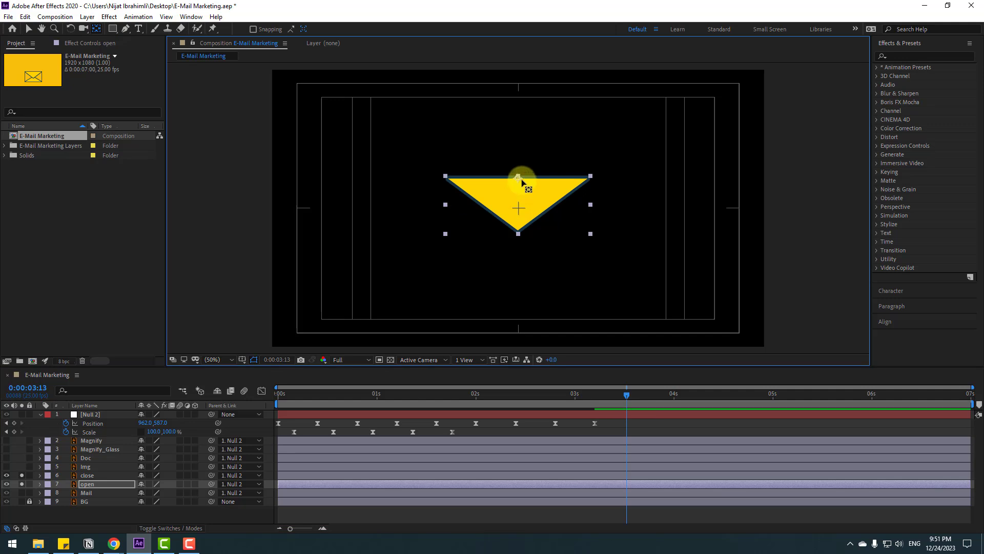
click(28, 30)
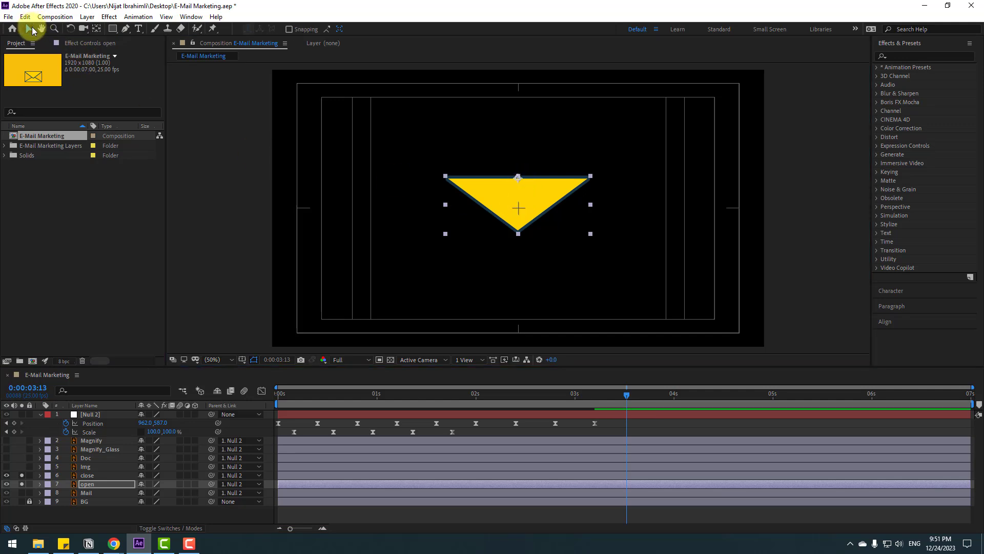
click(87, 475)
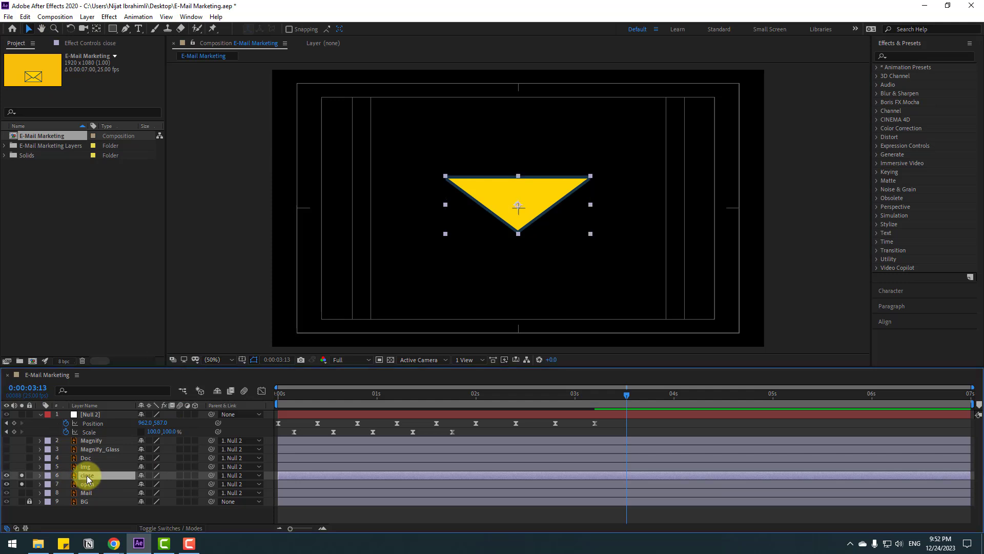
key(ctrl+shift+c)
key(Escape)
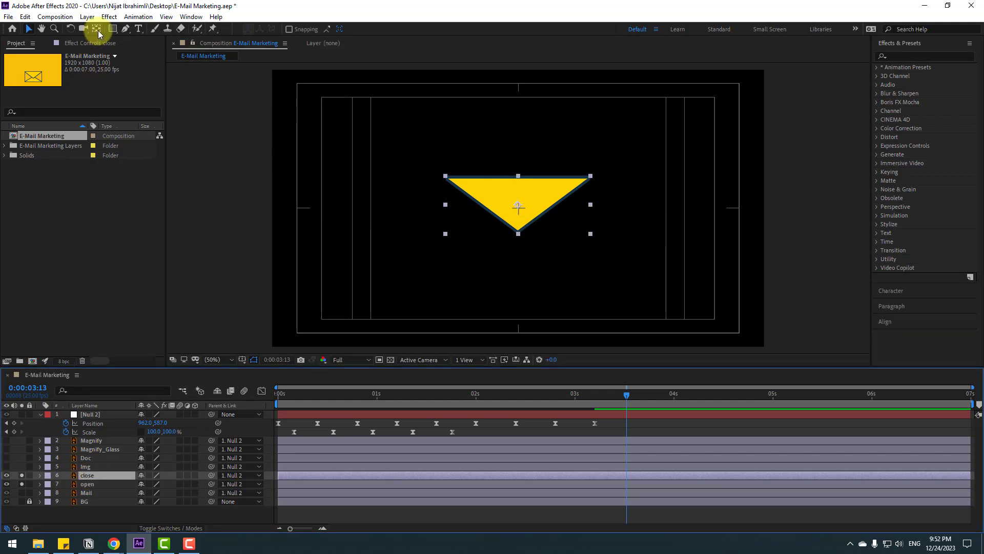
click(519, 207)
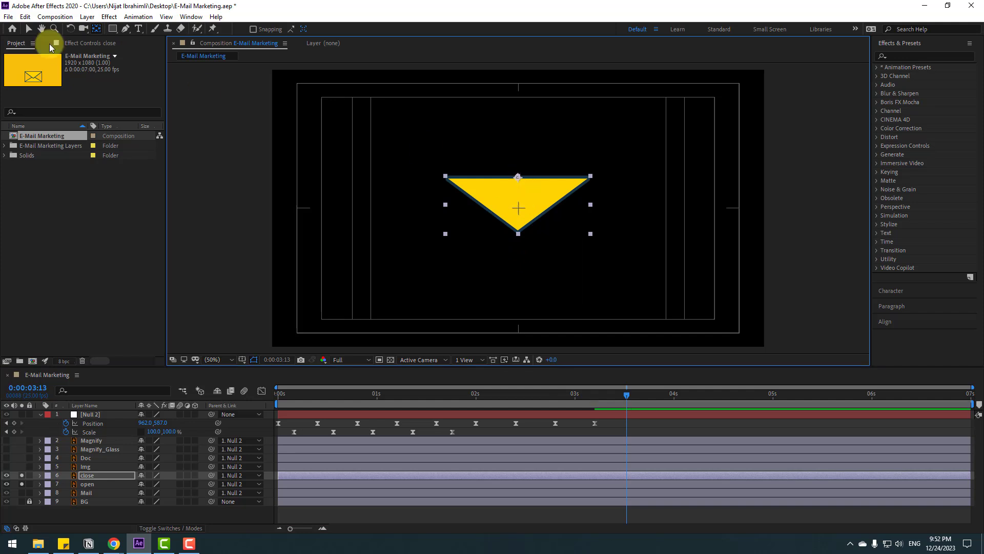
click(28, 29)
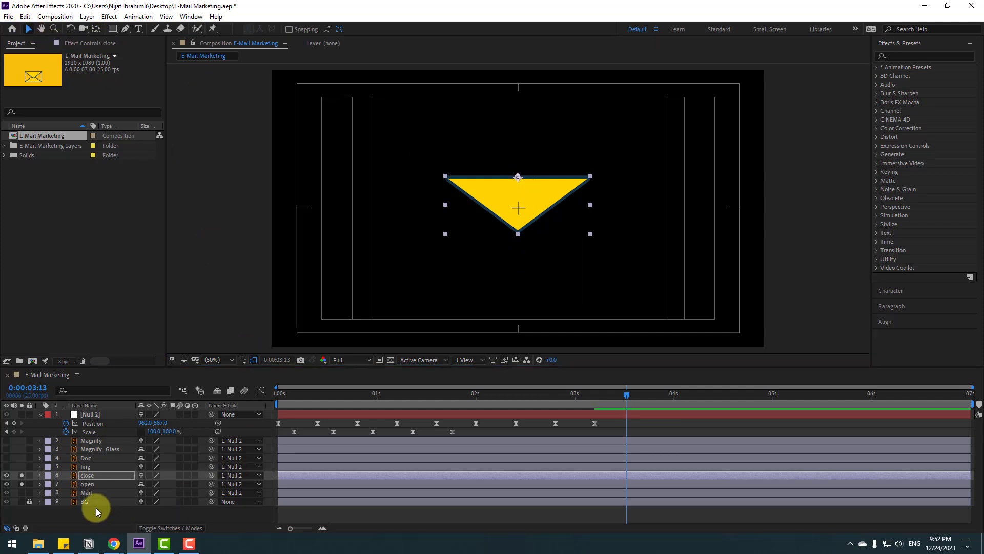
Parent the close layer to the open layer and test the open layer's Rotation.
click(90, 476)
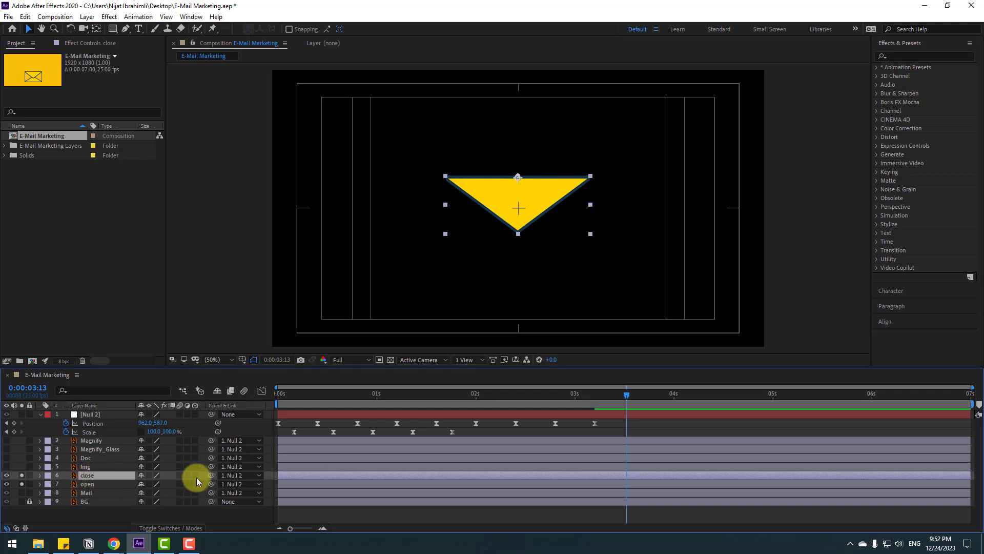
drag(211, 475, 84, 484)
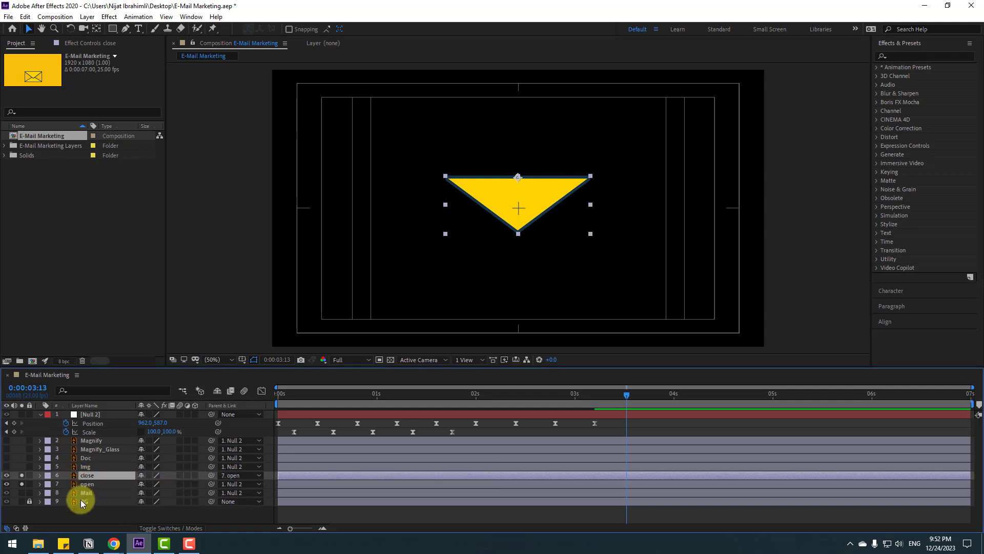
click(87, 485)
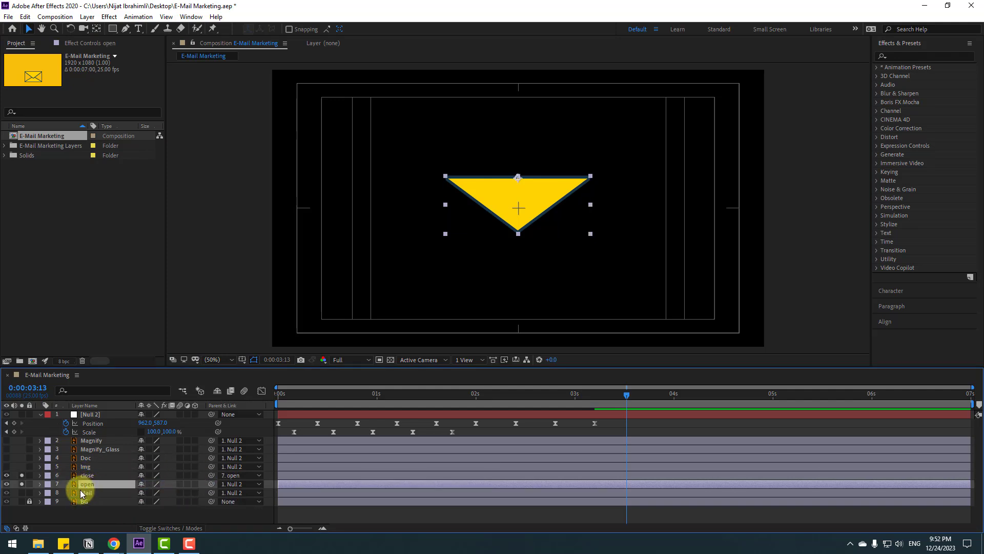
key(r)
drag(154, 493, 240, 497)
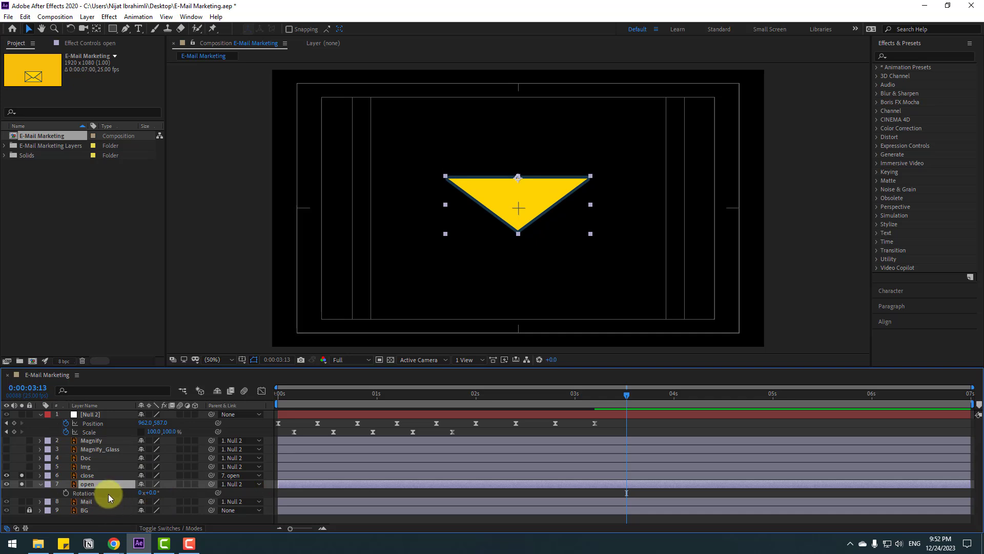
Make the open and close flap layers 3D and test-tilt them, undoing the flip.
click(195, 484)
scroll(187, 504, down, 2)
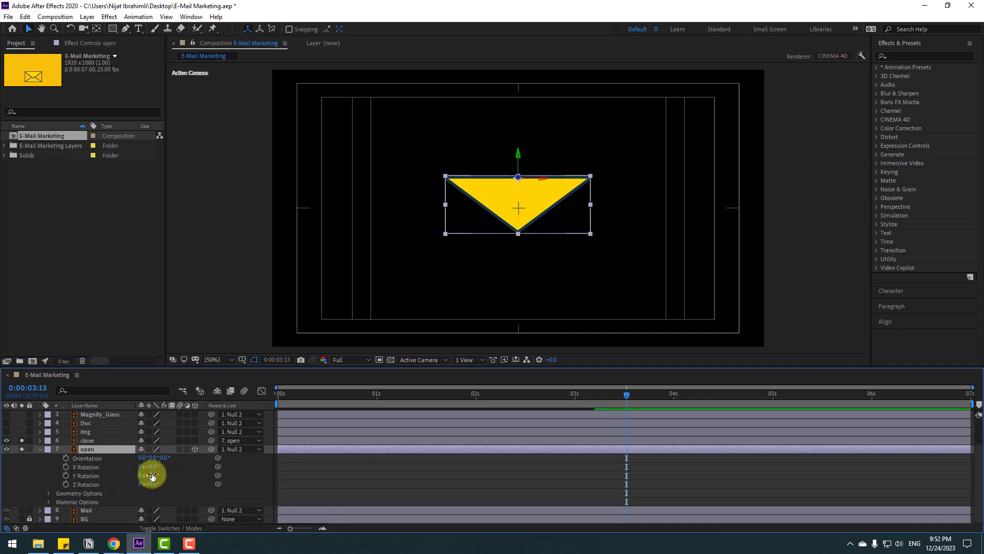
mouse_move(154, 465)
mouse_down()
mouse_move(87, 489)
mouse_move(147, 474)
mouse_up()
click(88, 442)
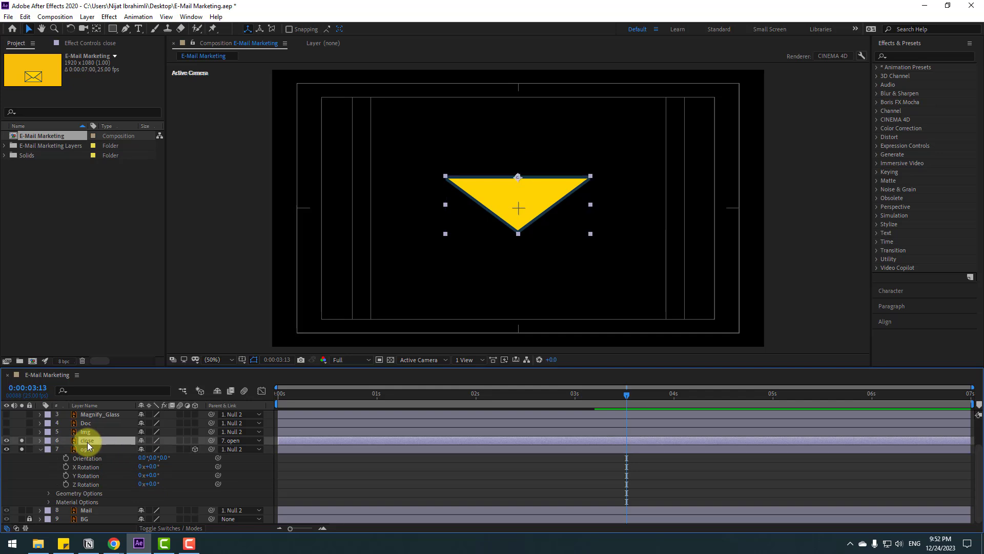
click(195, 441)
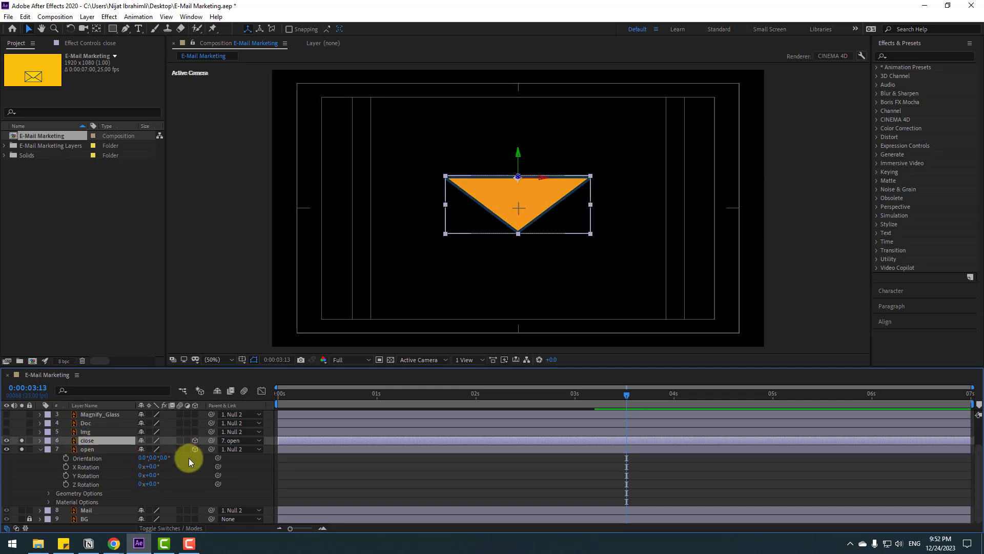
drag(158, 475, 86, 478)
key(ctrl+z)
click(39, 449)
Unsolo the flaps, set the close flap's Position Z to -14, and reset its X Rotation to 0°.
drag(23, 475, 22, 484)
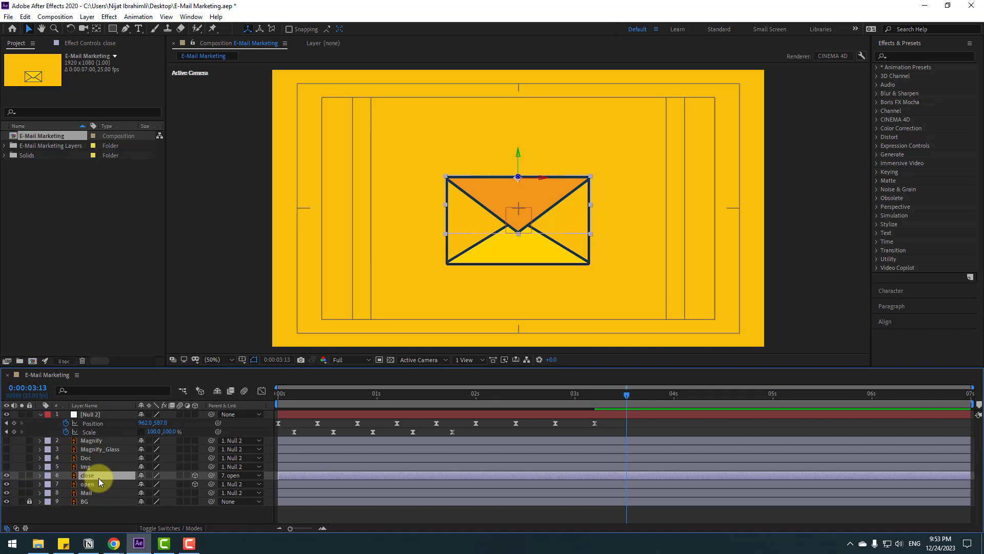
key(p)
drag(164, 484, 56, 502)
key(r)
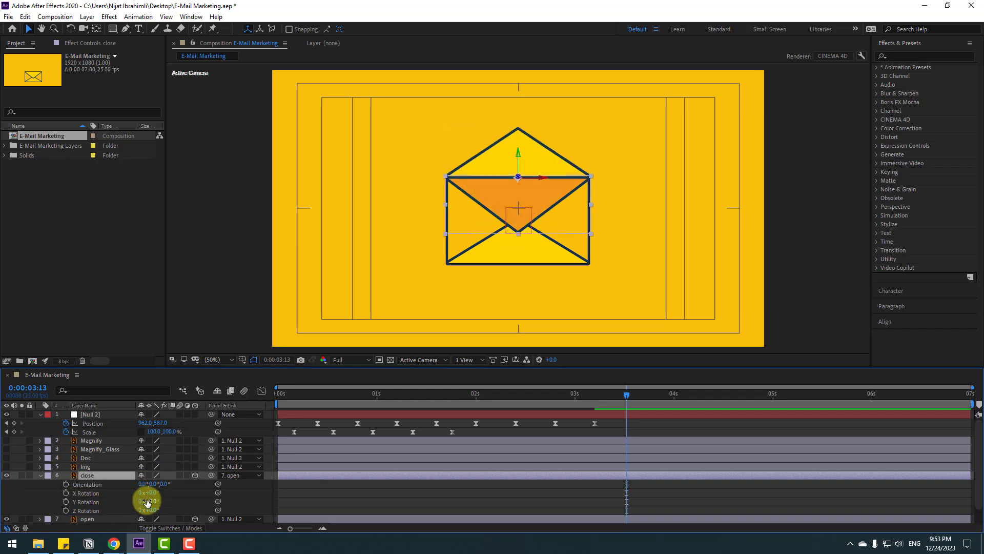
key(ctrl+z)
drag(480, 399, 515, 399)
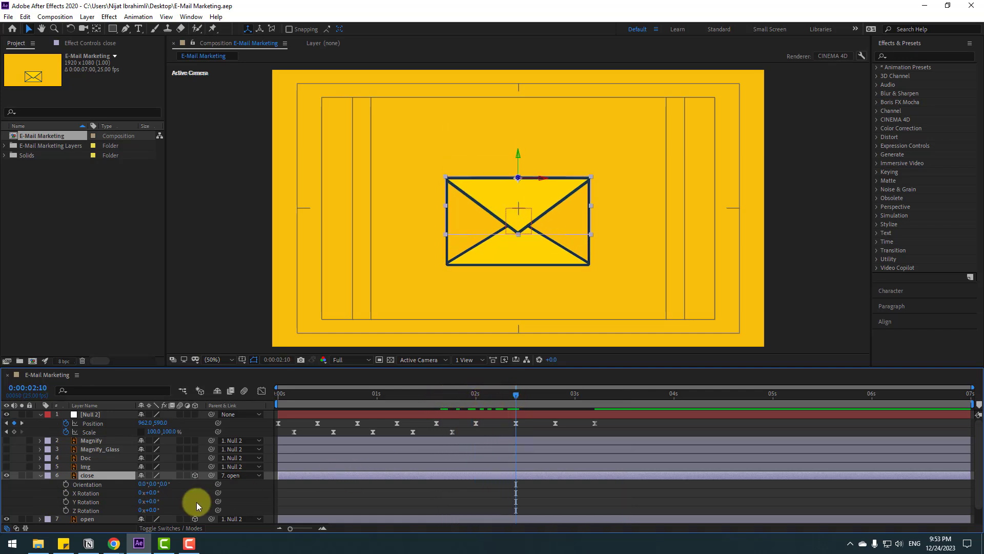
Keyframe the close flap's X Rotation from 0° through -52° to -218°, at Quarter preview resolution.
click(65, 494)
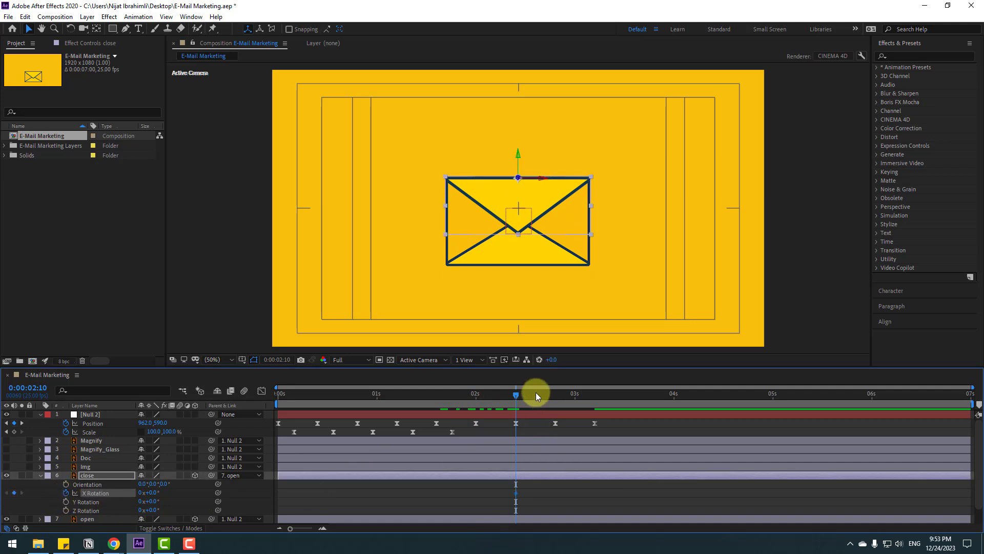
drag(536, 392, 561, 395)
click(368, 360)
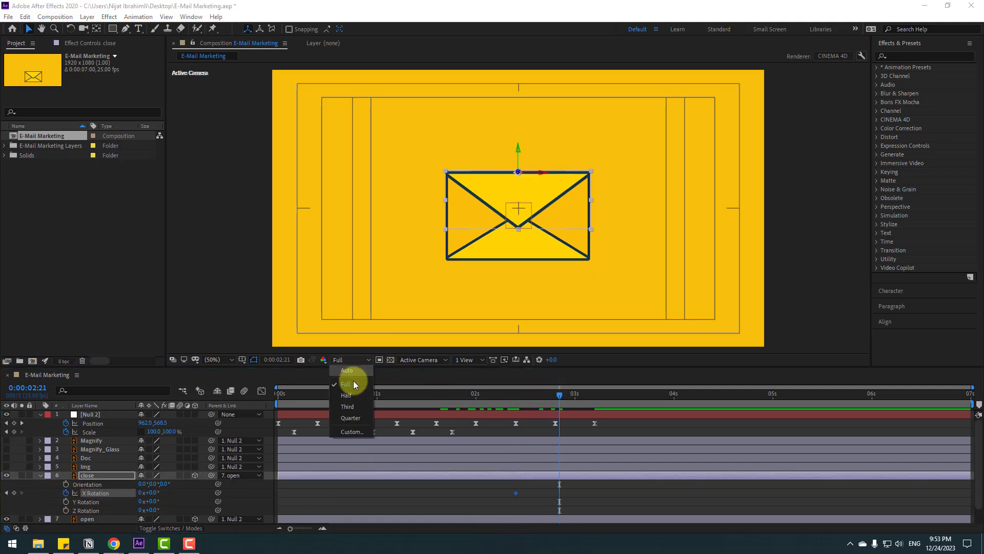
click(346, 419)
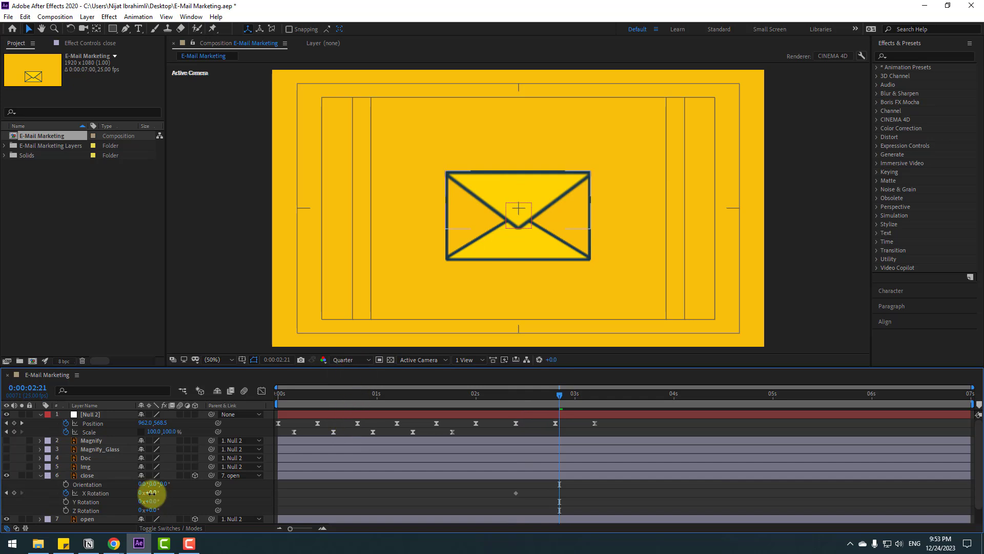
drag(151, 493, 51, 503)
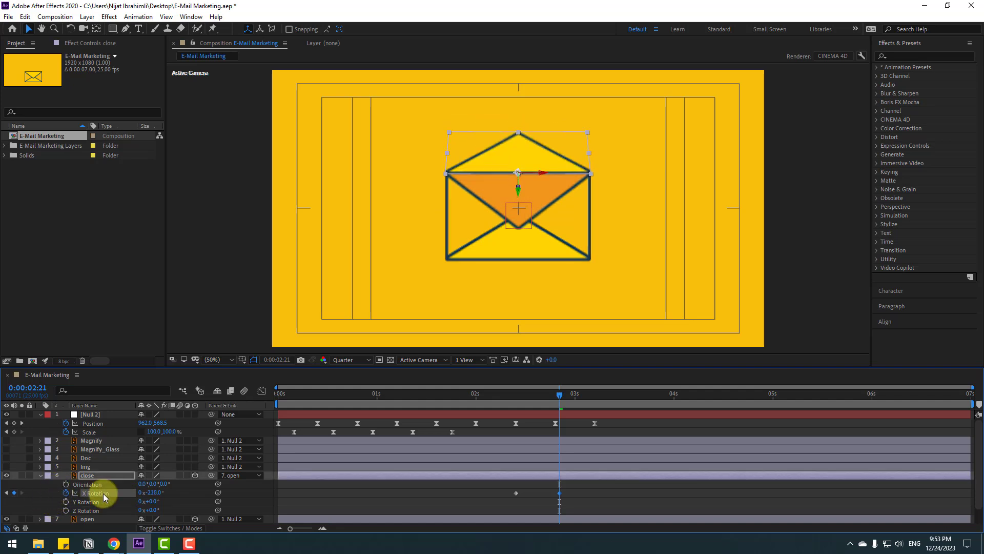
key(shift+Page_Down)
mouse_move(147, 493)
mouse_down()
mouse_move(182, 491)
mouse_move(148, 495)
mouse_move(157, 493)
mouse_up()
key(shift+Page_Down)
key(shift+Page_Down)
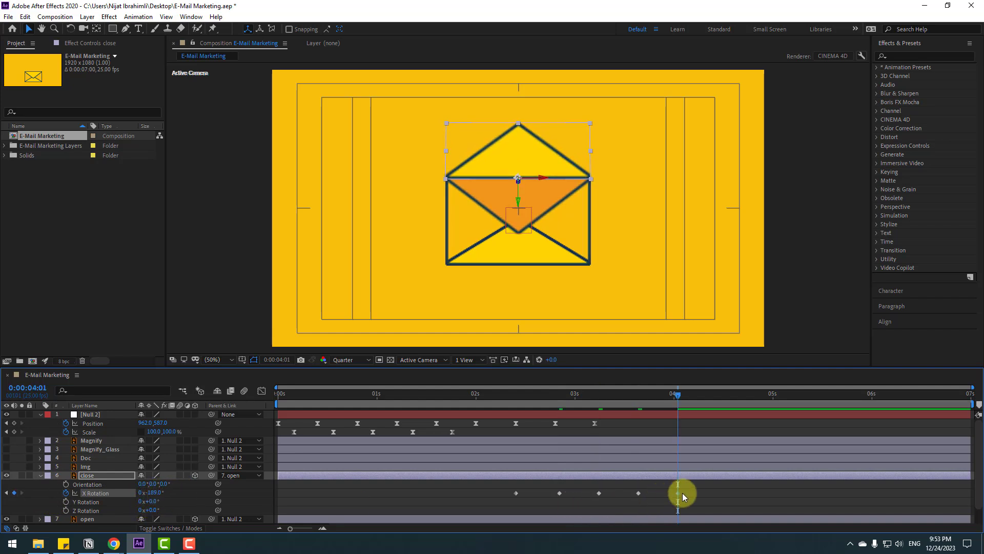
Apply Easy Ease to all X Rotation keyframes and preview the flap opening.
drag(691, 491, 502, 494)
right_click(517, 494)
mouse_move(531, 488)
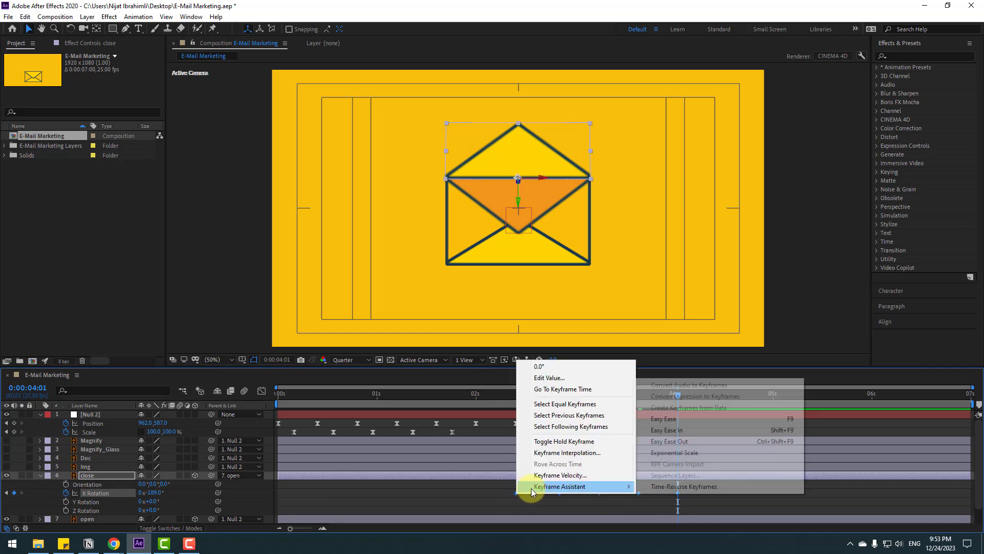
click(690, 420)
scroll(635, 439, down, 1)
key(space)
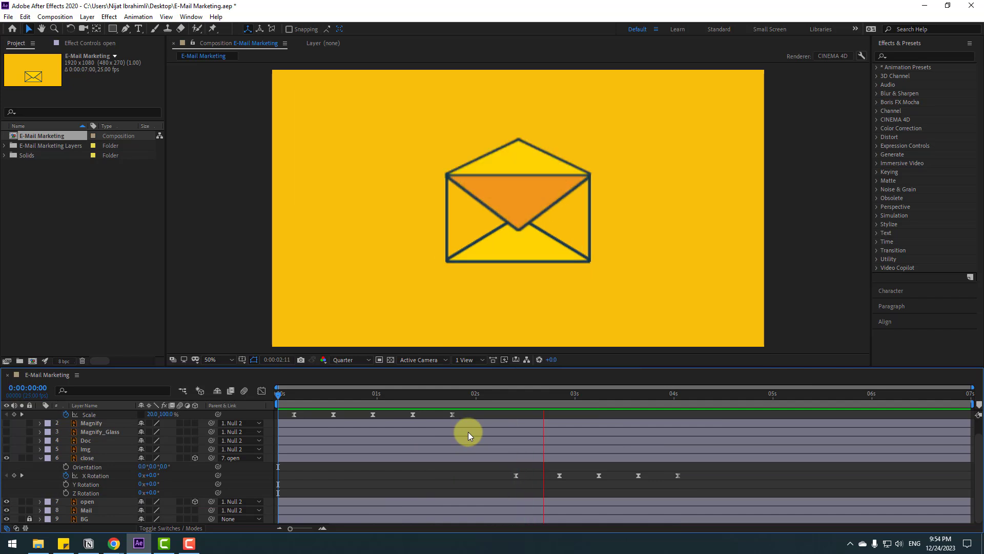
Clear close's parent, then parent open to close and close to Null 2.
key(space)
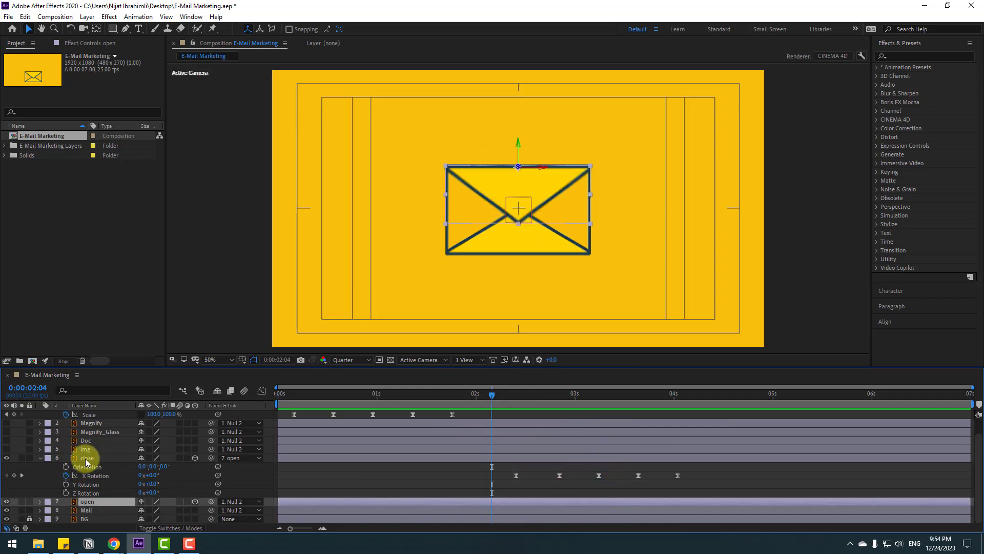
click(86, 459)
click(240, 458)
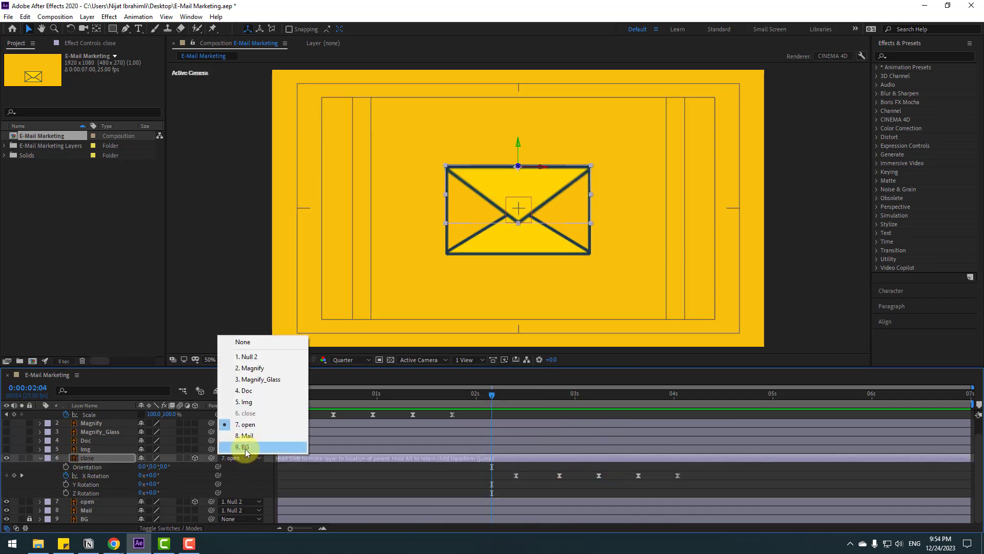
click(239, 341)
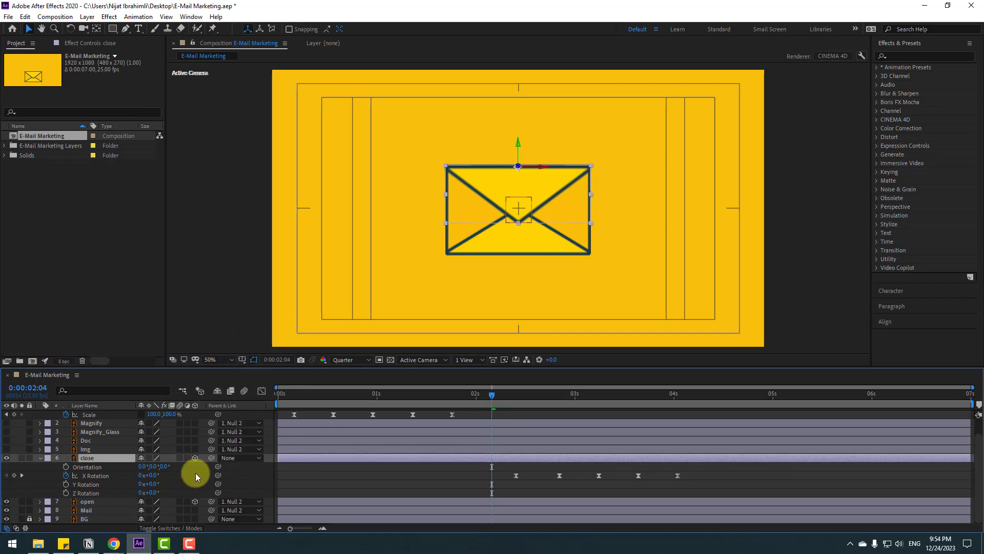
click(87, 502)
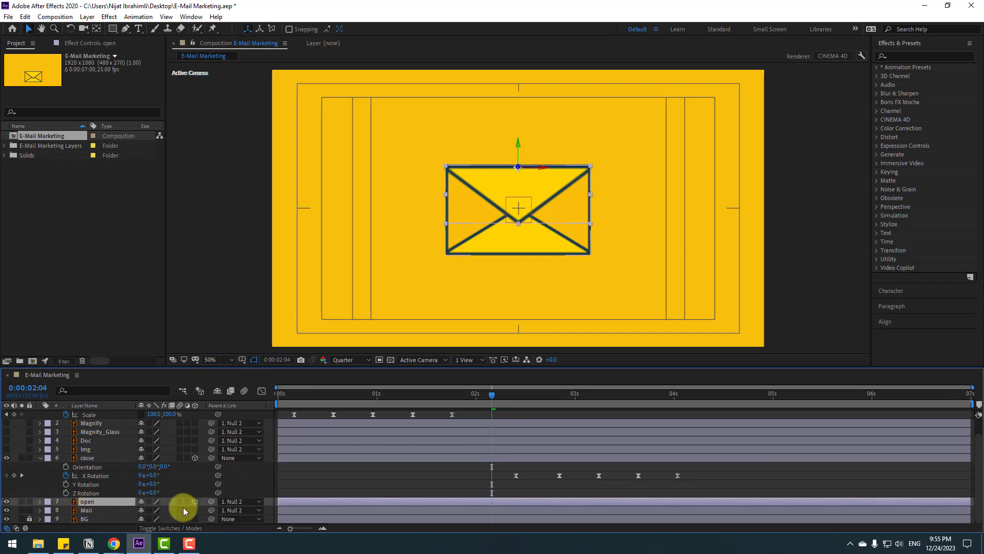
drag(197, 502, 87, 461)
click(87, 463)
scroll(98, 475, up, 1)
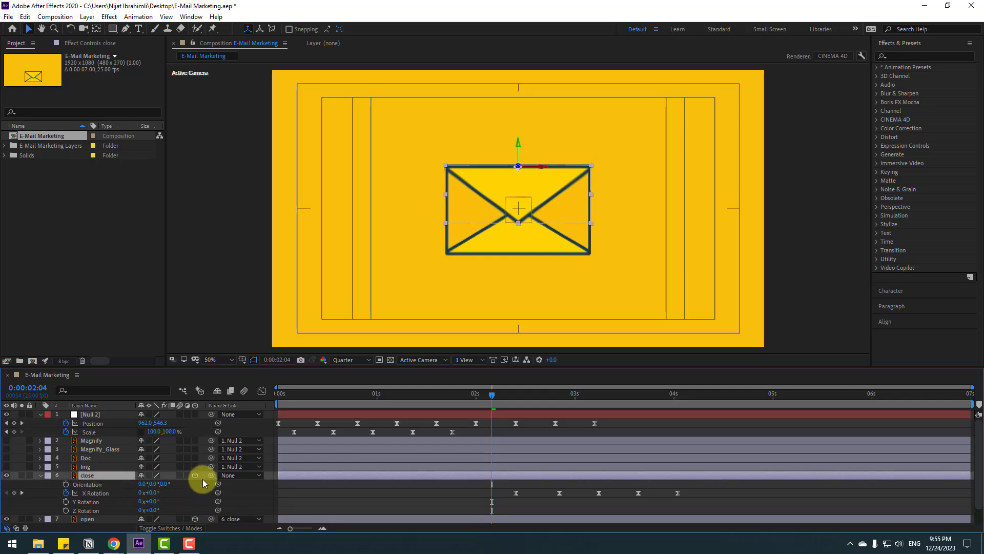
drag(205, 477, 88, 414)
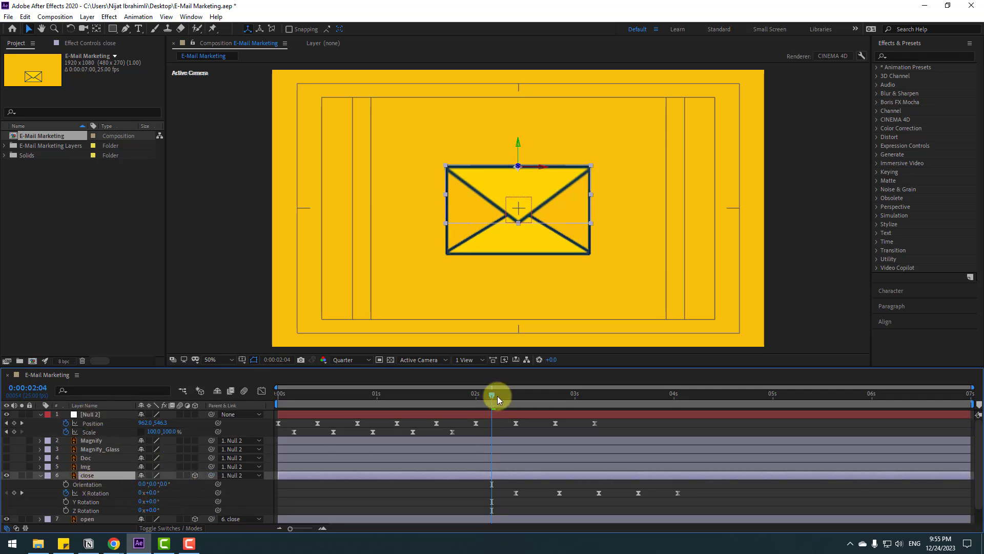
Shift the close flap's X Rotation keyframes to run from 1:16 to 3:10.
drag(498, 396, 441, 395)
click(623, 494)
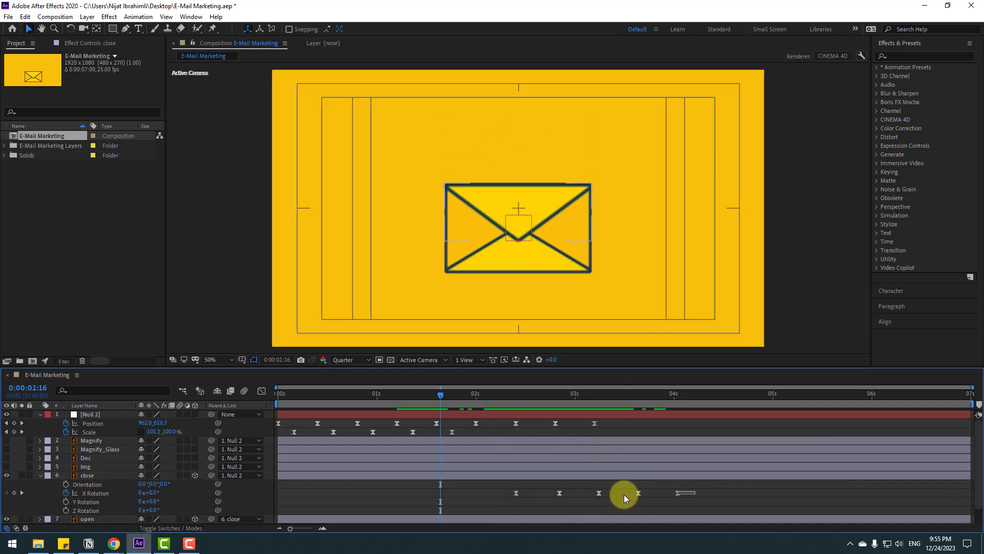
drag(624, 494, 442, 494)
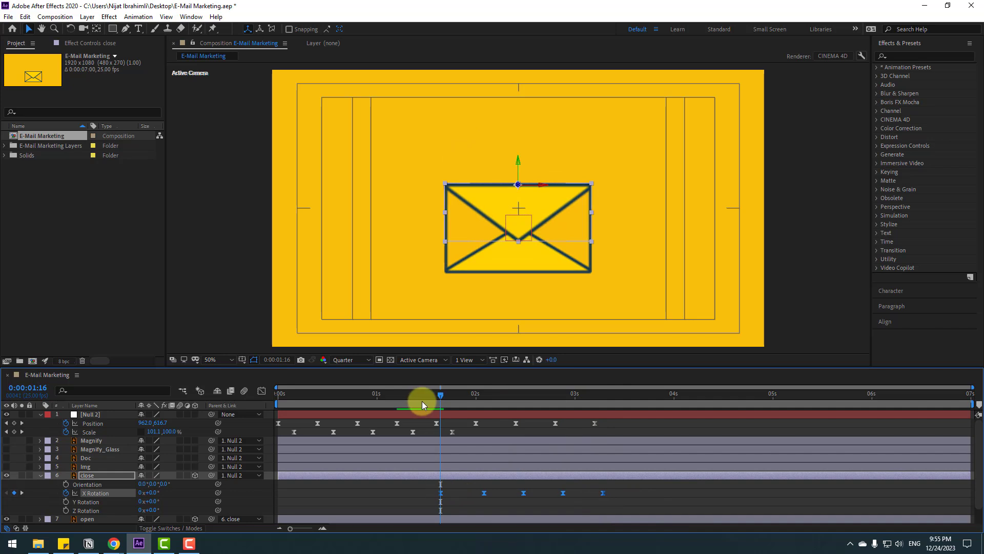
drag(422, 401, 615, 399)
click(632, 427)
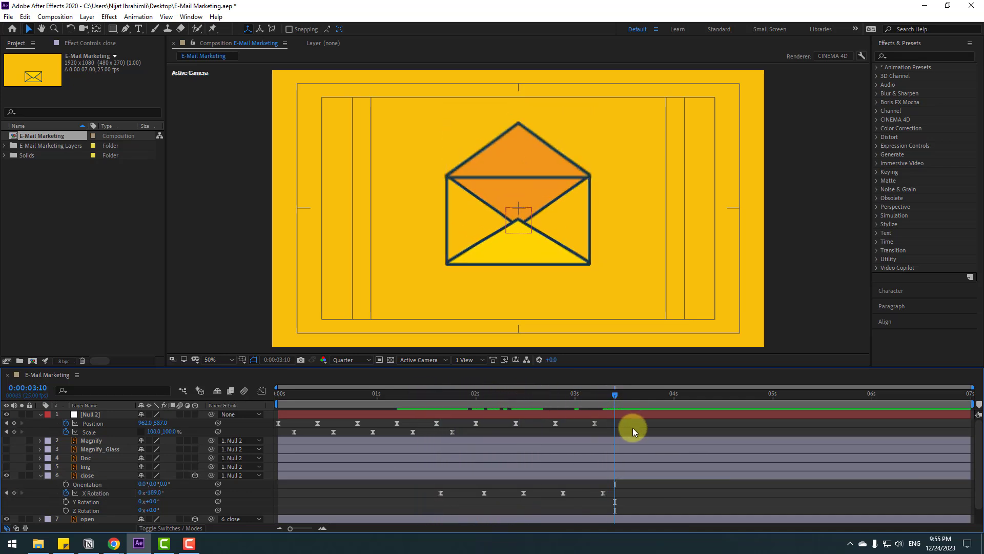
click(41, 476)
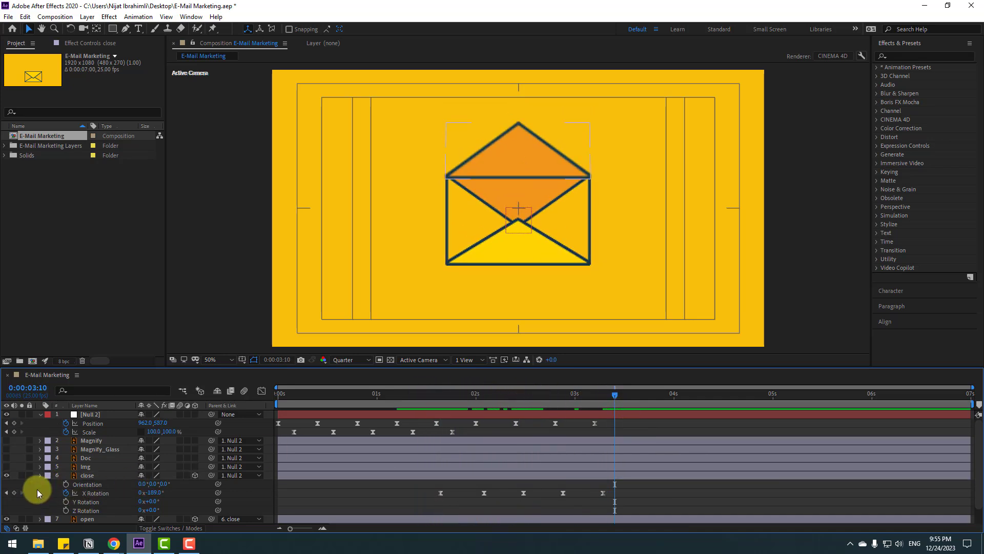
Show Img starting at 3:18 and key Position from -26.2,193.4 up to -22.2,-44.6 by 4:07.
click(84, 467)
click(7, 467)
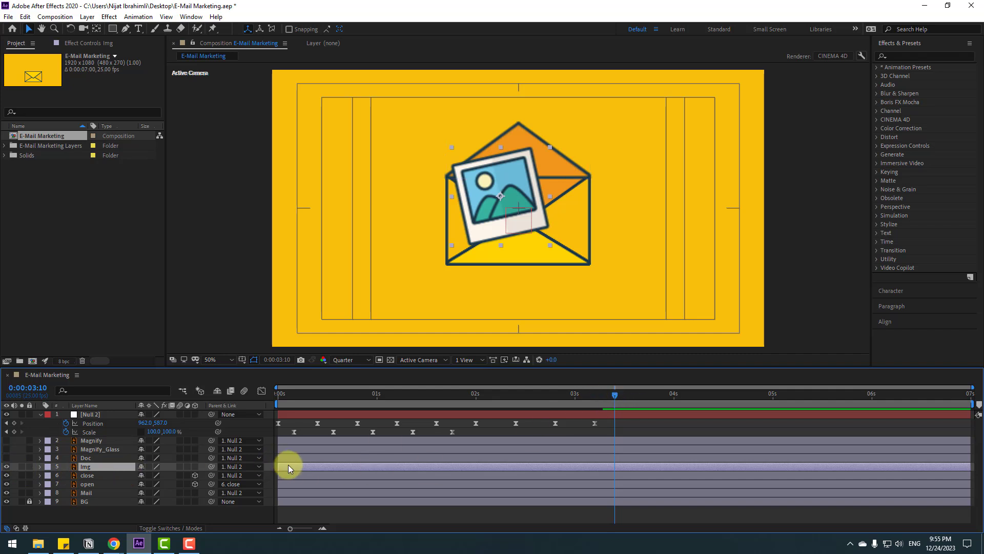
drag(288, 465, 647, 465)
drag(623, 396, 646, 399)
key(alt+shift+p)
click(64, 476)
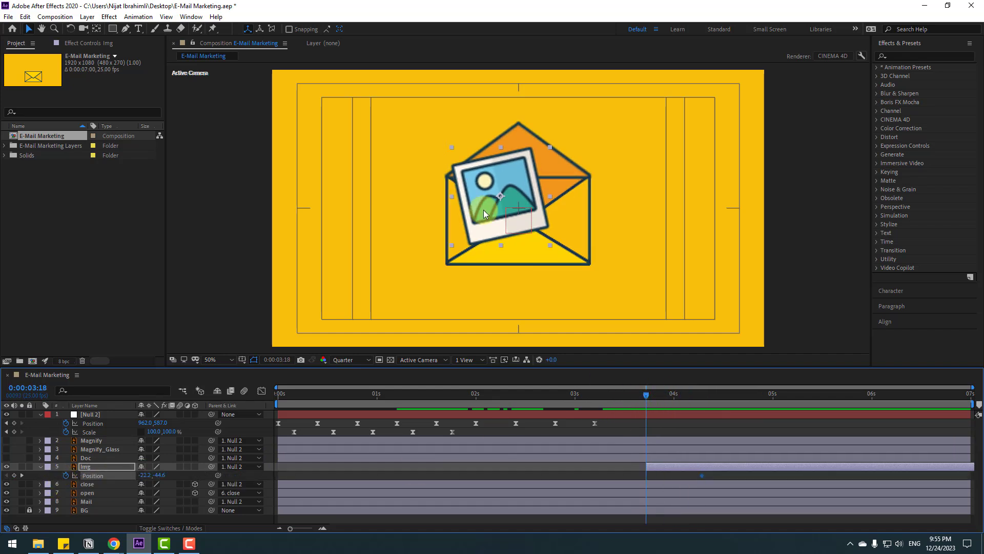
drag(513, 186, 513, 253)
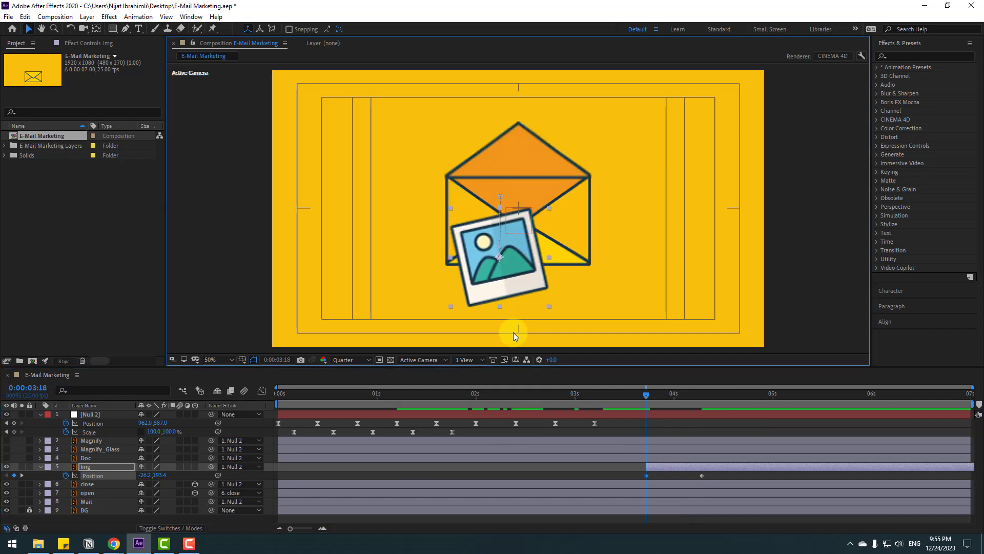
Move Img's anchor to its bottom and keyframe Scale 0% at 3:18 to 100% at 4:07.
key(shift+s)
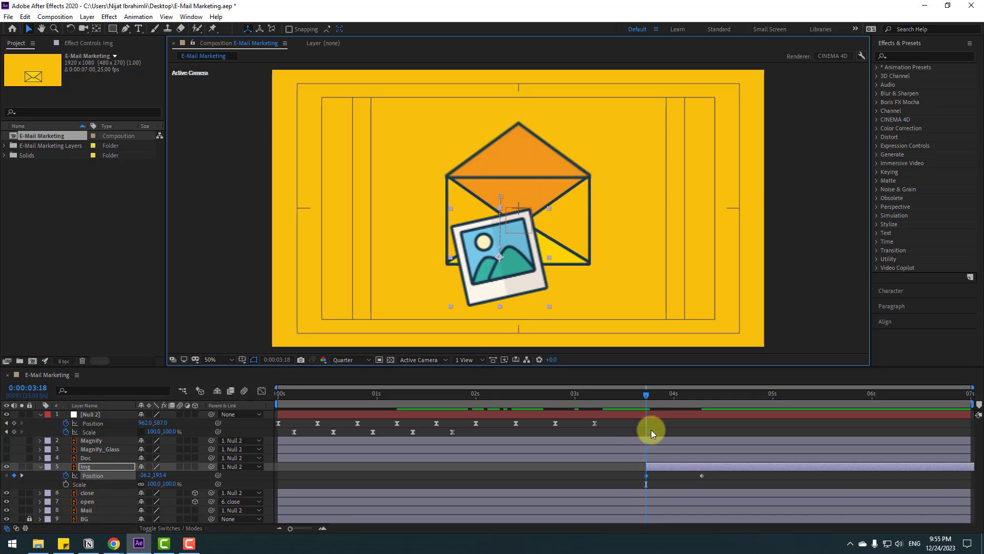
mouse_move(659, 398)
mouse_down()
mouse_move(703, 395)
mouse_move(646, 399)
mouse_up()
click(66, 484)
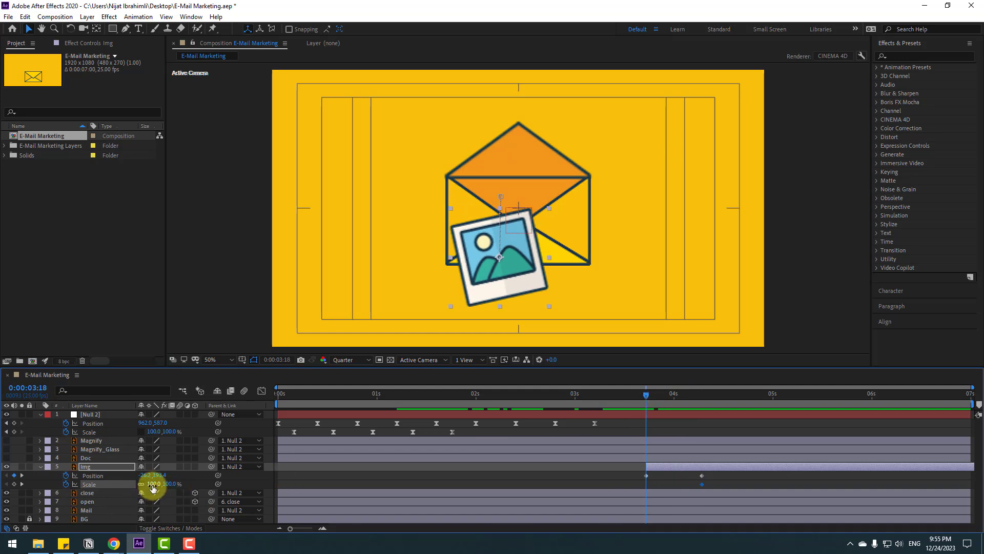
click(96, 29)
drag(499, 257, 504, 288)
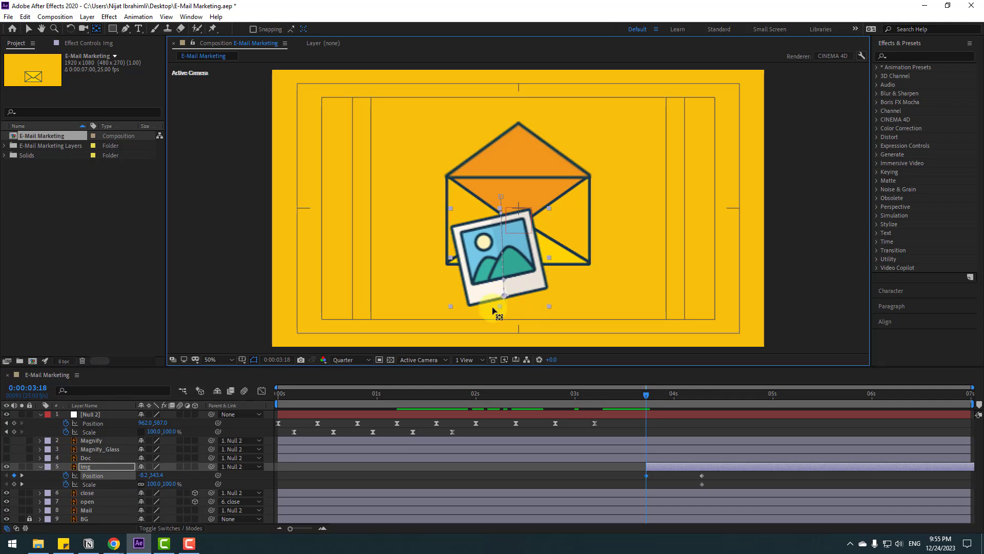
click(28, 30)
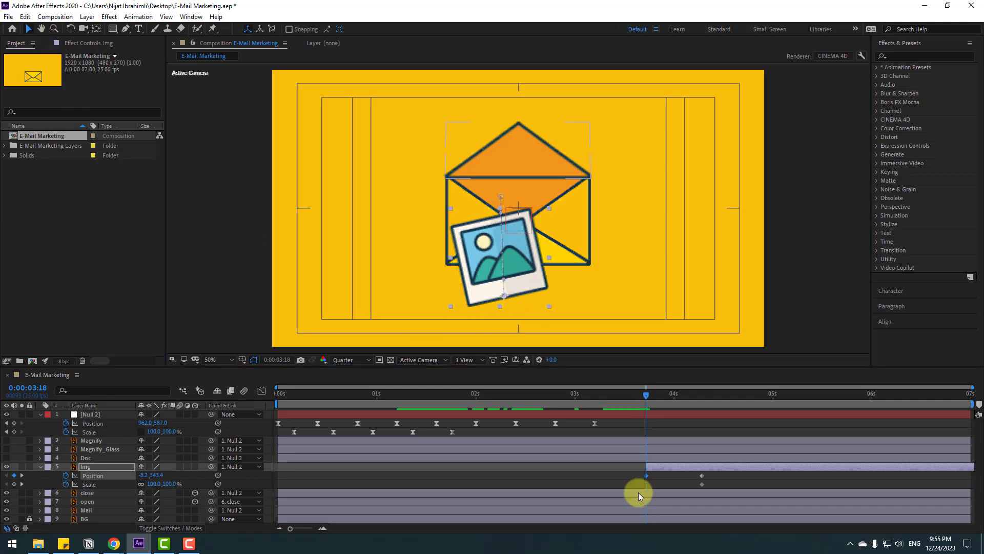
drag(152, 487, 148, 484)
click(150, 484)
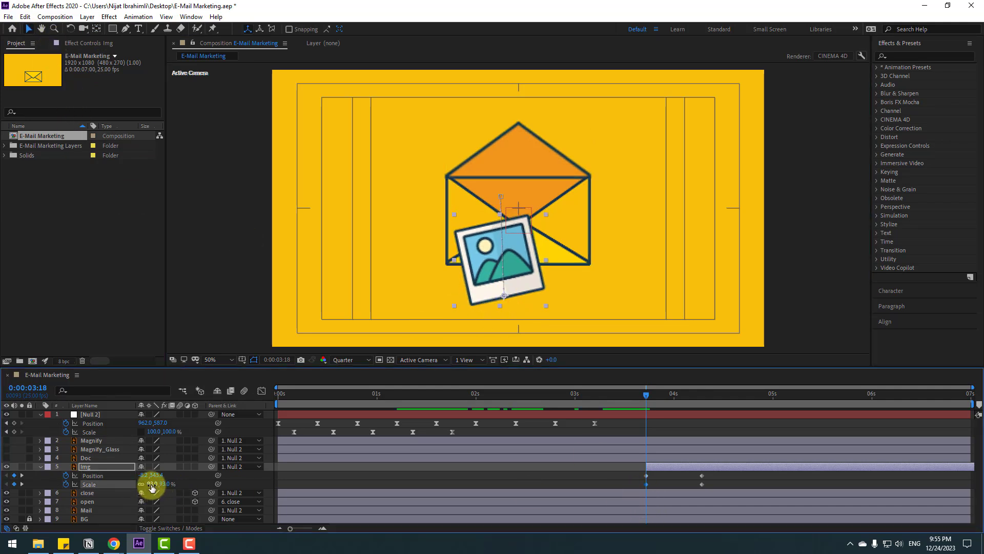
mouse_move(645, 395)
mouse_down()
mouse_move(658, 395)
mouse_move(646, 396)
mouse_up()
Lower Img's starting Position to -8.2,202.4 and adjust its resting spot, then preview.
click(646, 476)
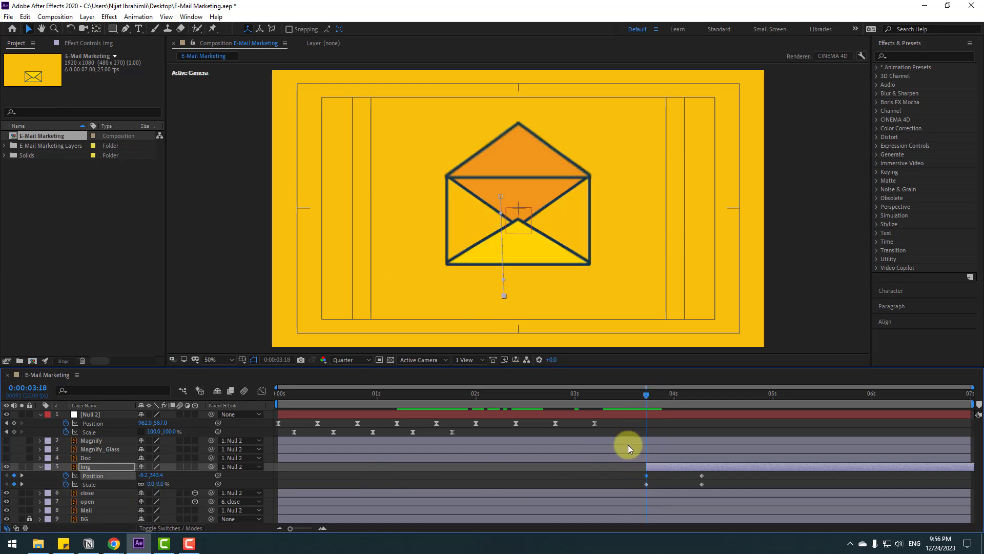
drag(163, 479, 593, 467)
drag(647, 394, 701, 395)
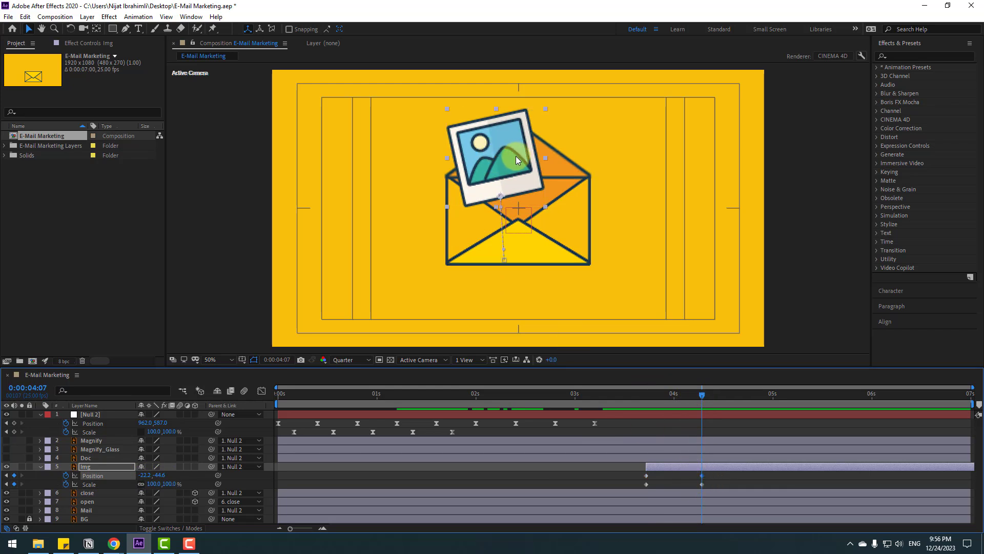
drag(516, 157, 514, 193)
drag(639, 393, 693, 395)
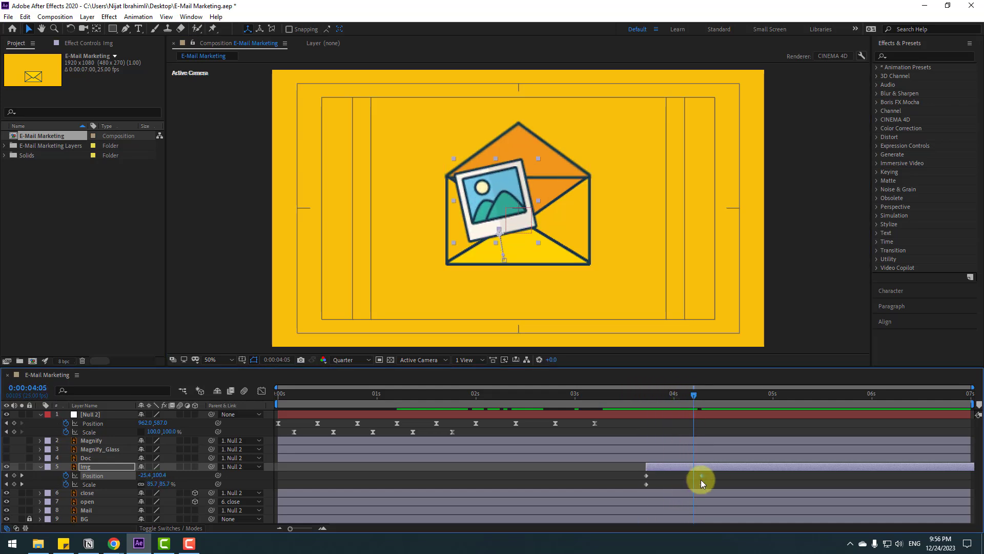
Apply Easy Ease to Img's keyframes and start the work area just before the pop-out.
right_click(647, 485)
mouse_move(658, 538)
click(792, 410)
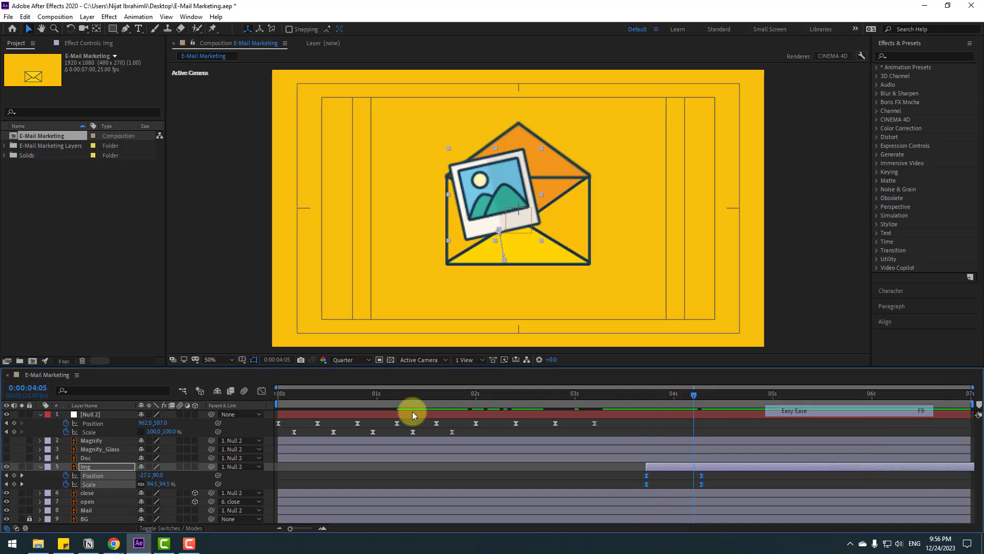
drag(277, 402, 633, 404)
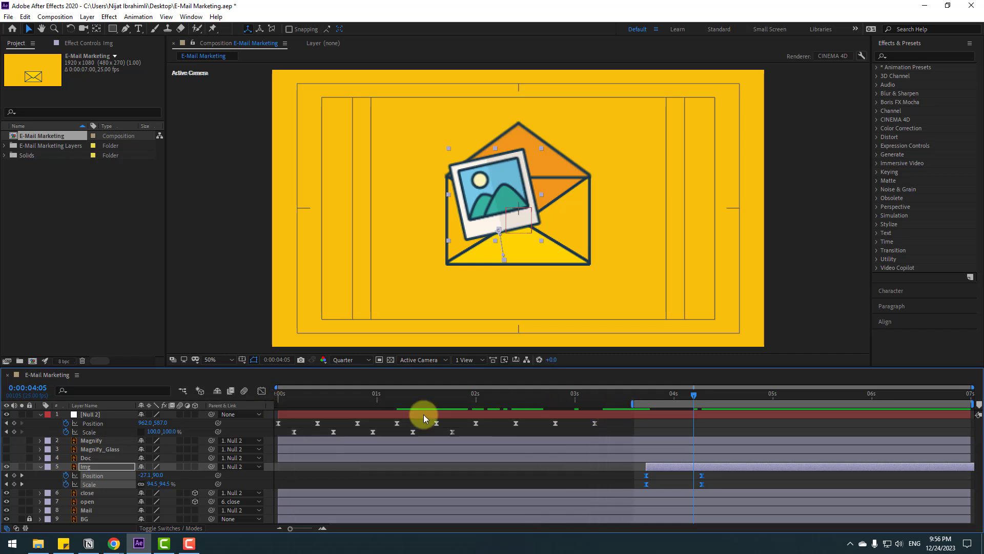
Reshape Img's speed curve in the Graph Editor to burst out fast and ease in slowly.
click(261, 392)
key(=)
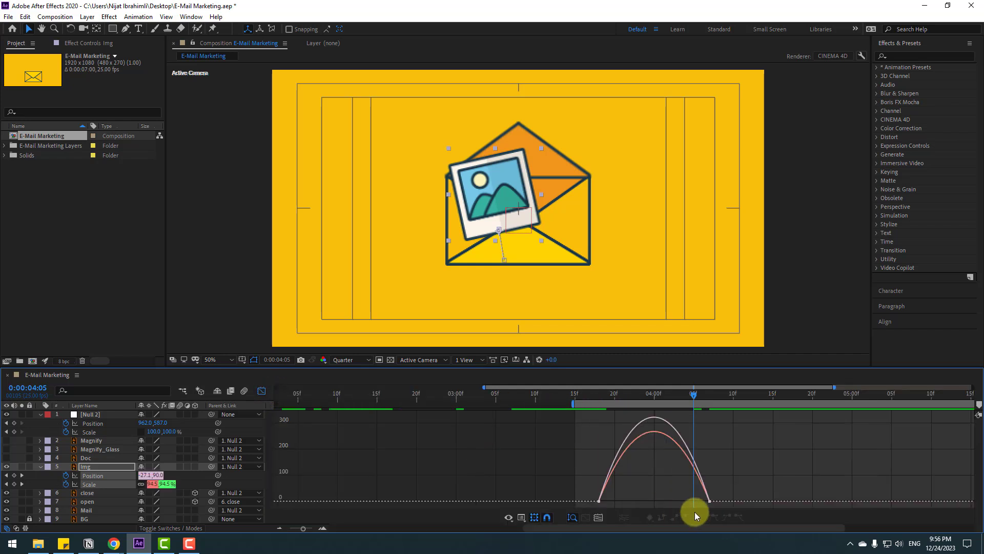
drag(712, 491, 664, 503)
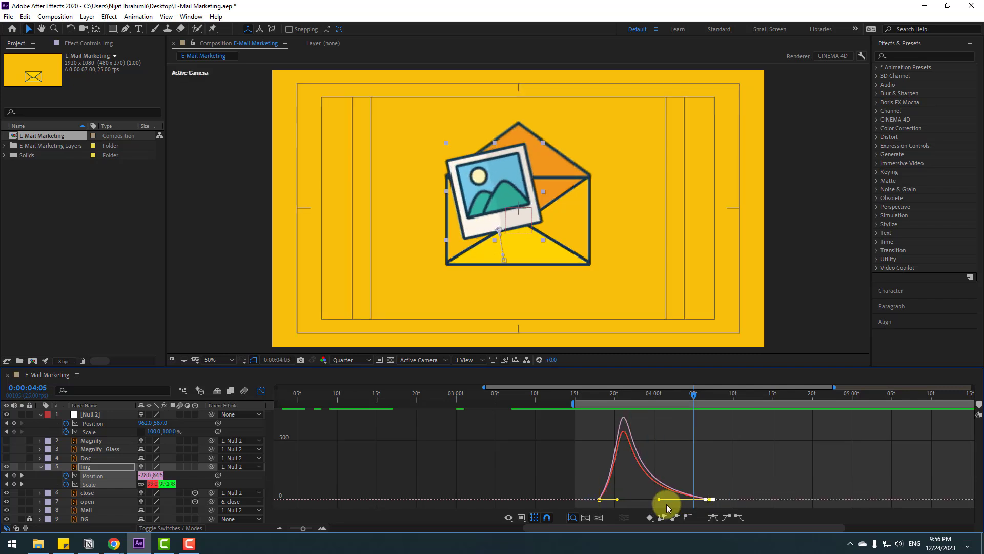
mouse_move(620, 498)
mouse_down()
mouse_move(572, 508)
mouse_move(631, 497)
mouse_up()
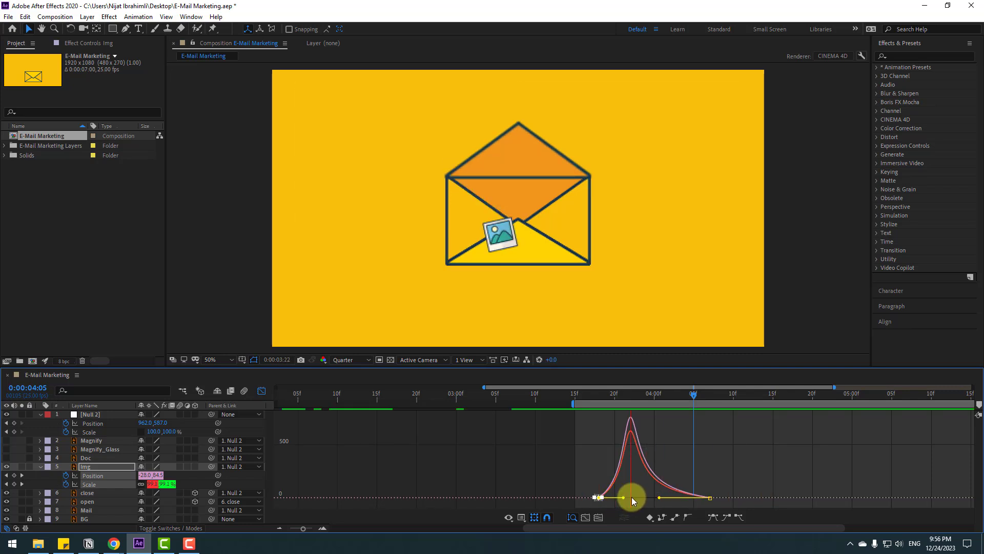
click(261, 393)
click(599, 395)
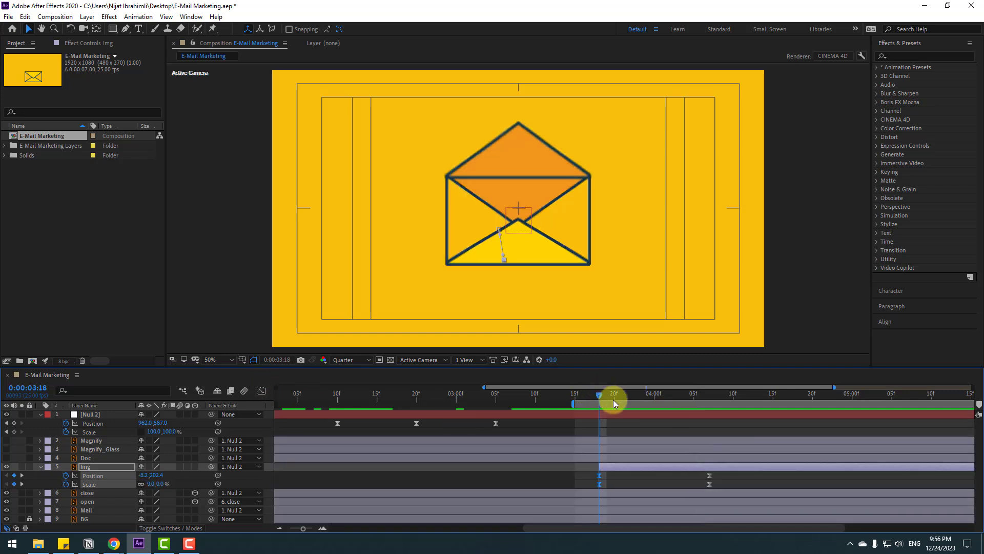
Keyframe Img's Rotation from 25° at 3:18 through 5° and 7° to 0° at 4:16.
key(shift+r)
scroll(500, 447, down, 1)
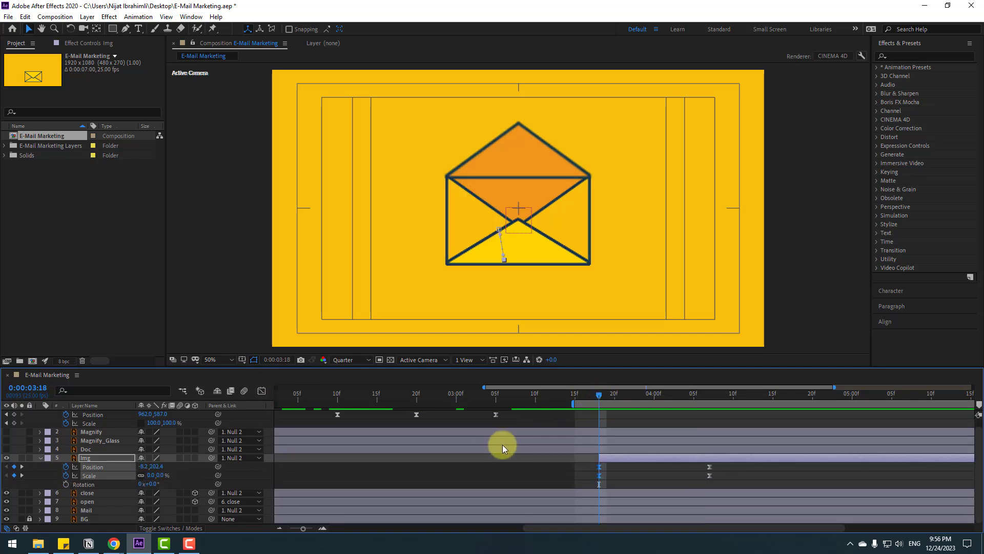
click(65, 484)
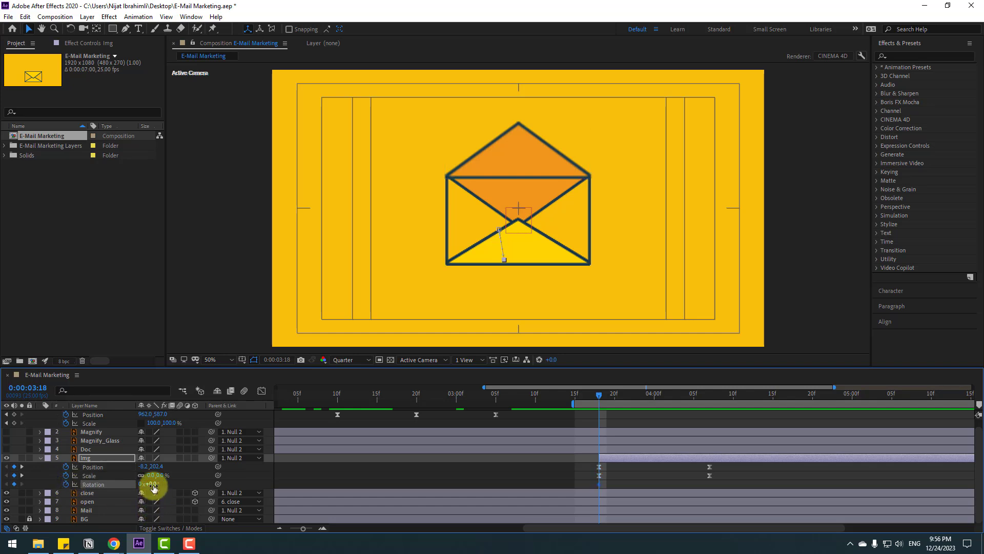
click(152, 484)
text(25)
key(Return)
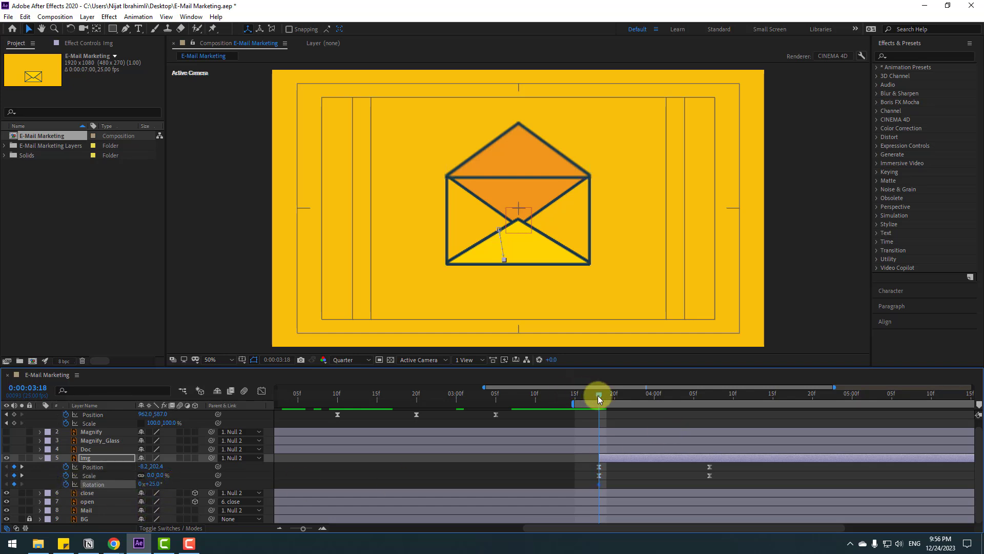
drag(598, 396, 670, 396)
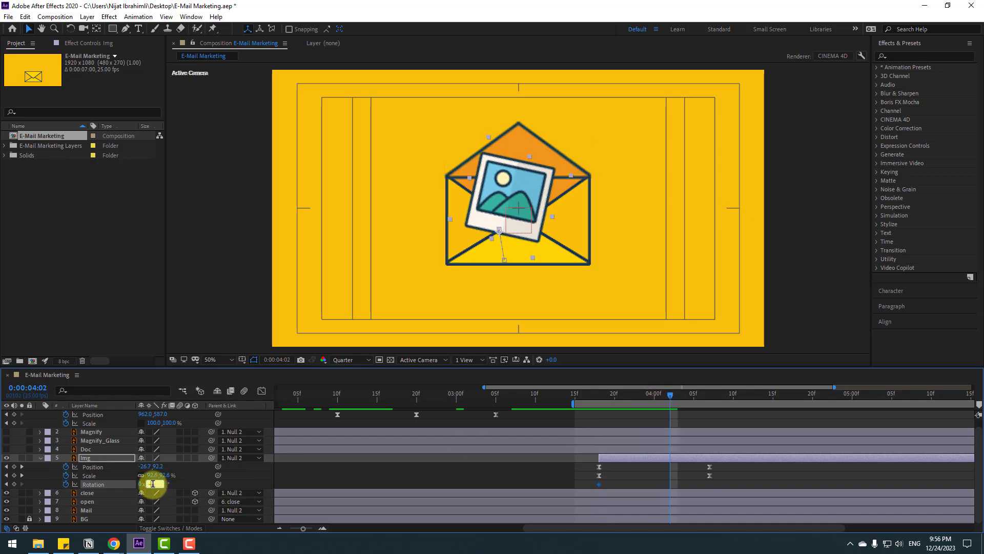
drag(672, 396, 709, 395)
drag(156, 484, 261, 482)
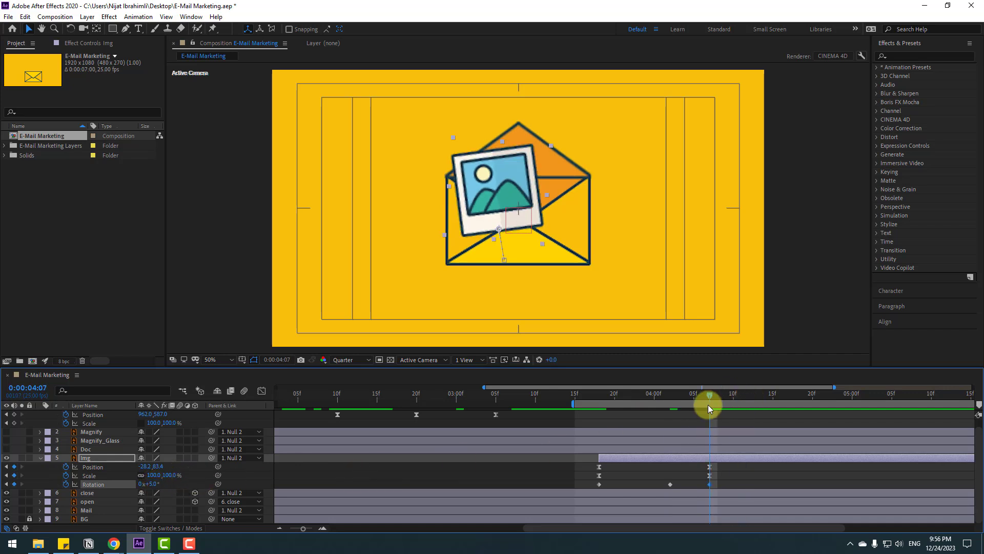
drag(150, 485, 152, 485)
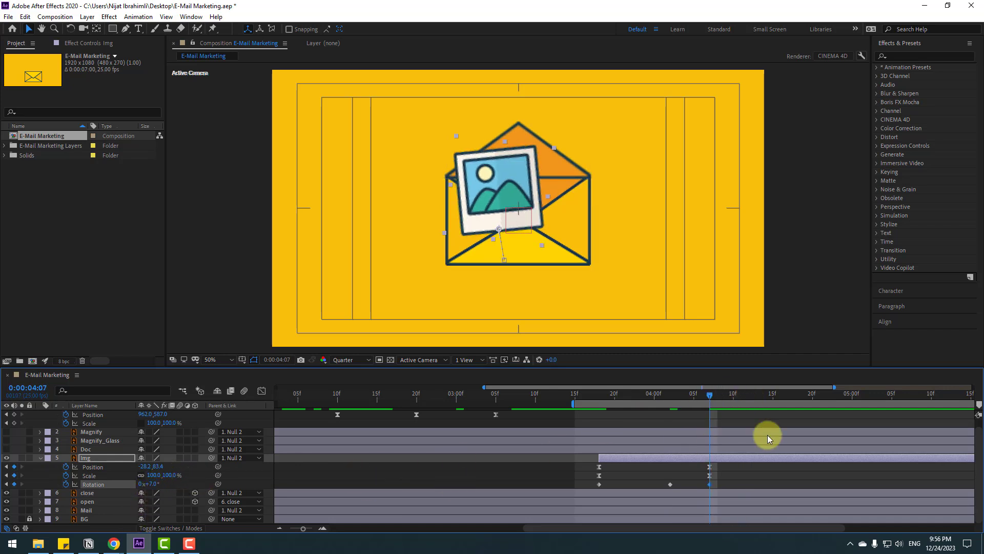
drag(715, 397, 750, 398)
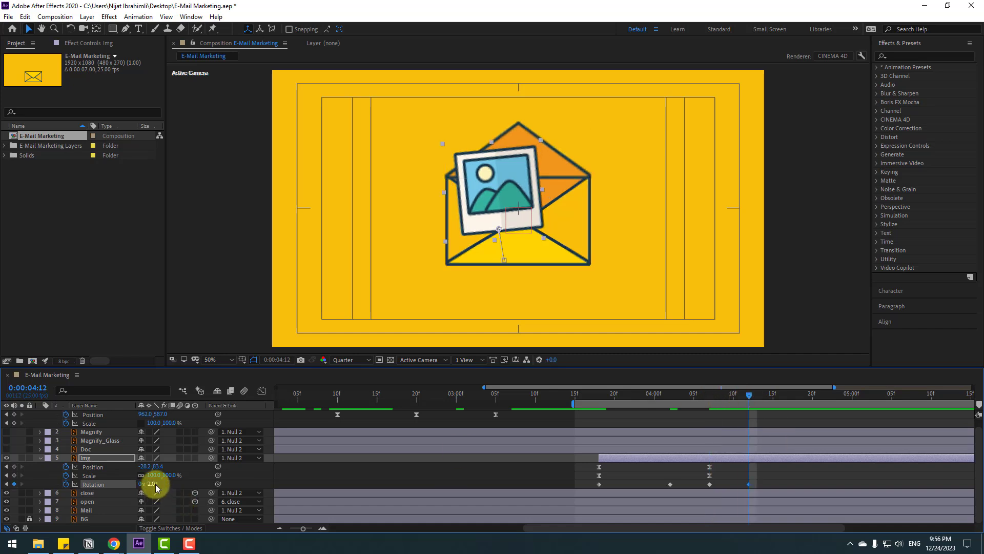
click(780, 394)
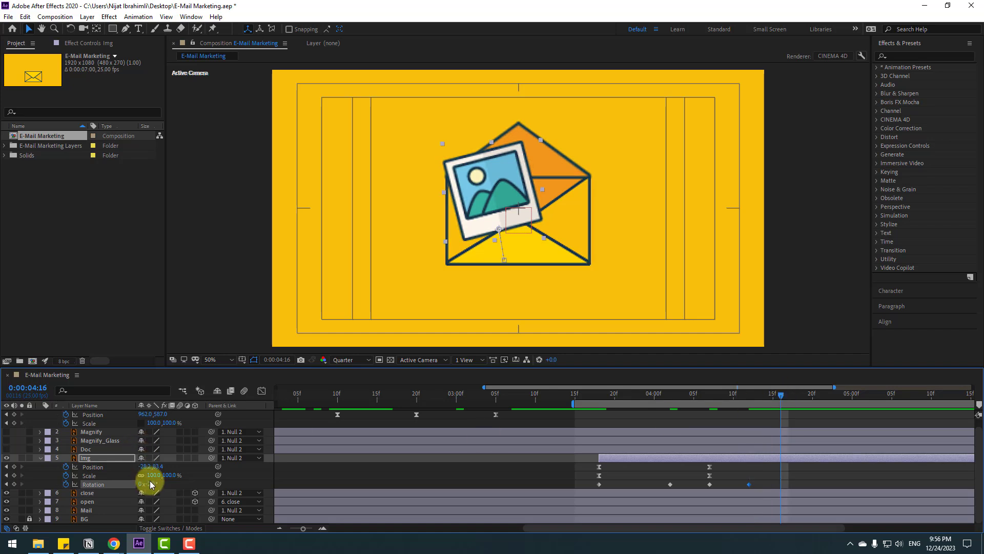
drag(149, 484, 150, 484)
Apply Easy Ease Out to all of Img's rotation keyframes and preview.
drag(780, 485, 576, 493)
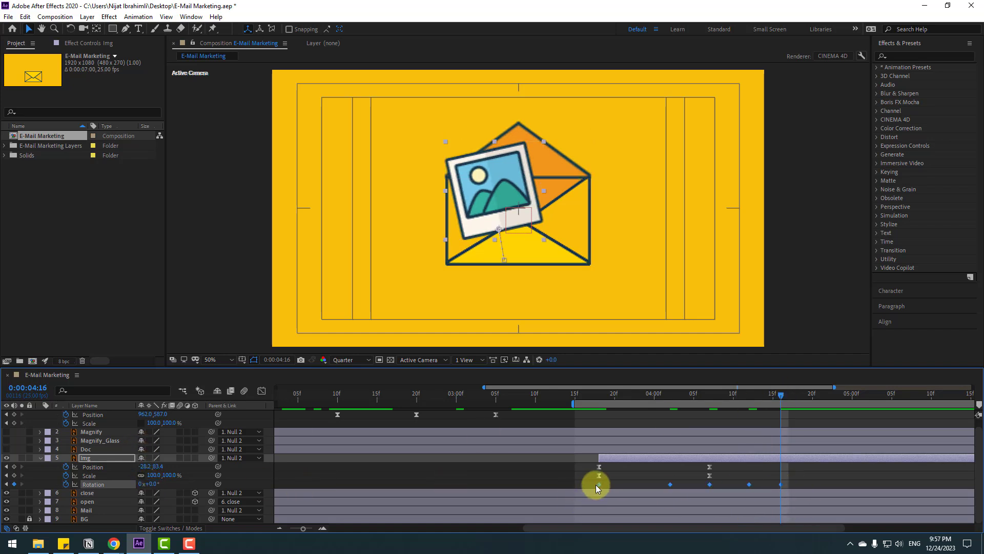
right_click(598, 485)
mouse_move(646, 477)
click(756, 428)
key(space)
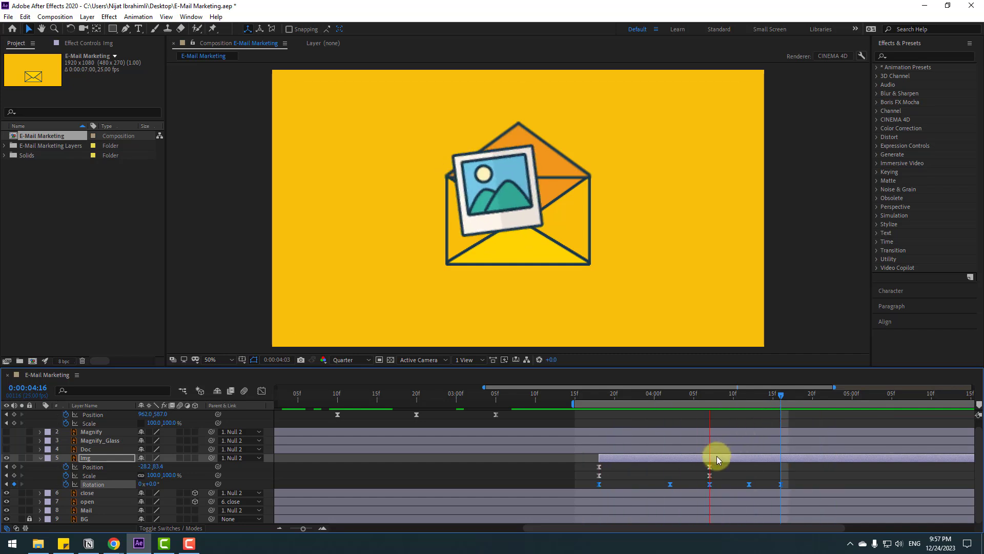
Unhide the Doc graphic, move it down into the envelope, and place it below Img.
key(space)
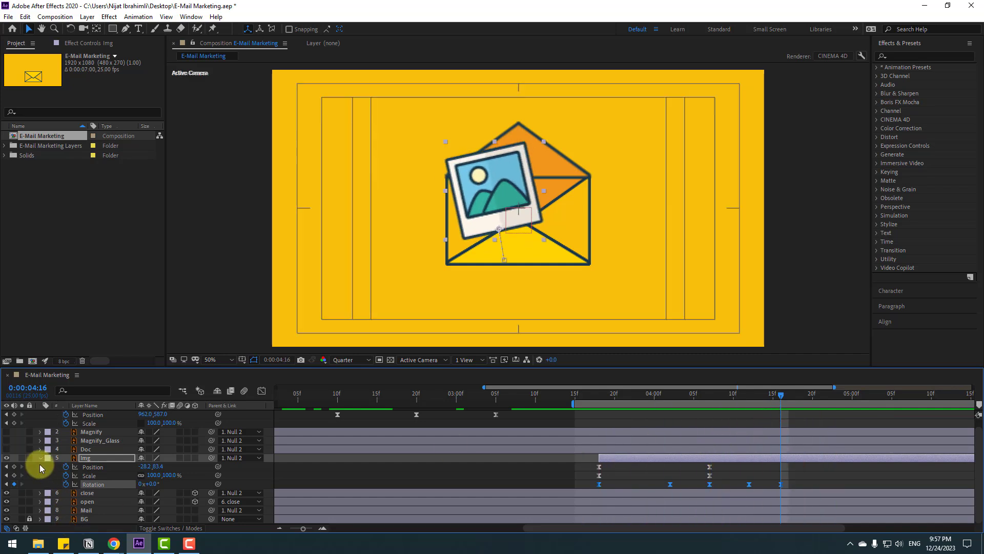
click(40, 458)
click(85, 459)
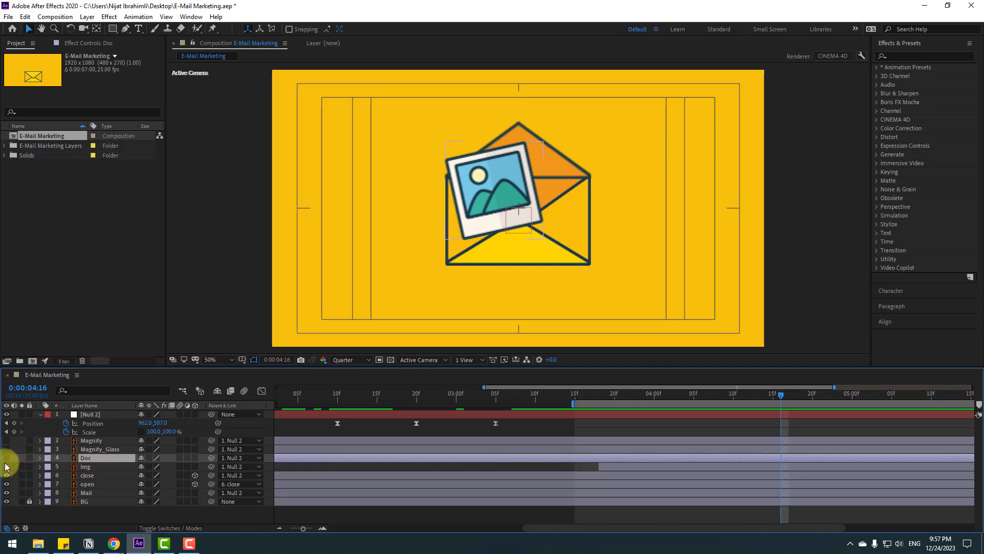
click(7, 458)
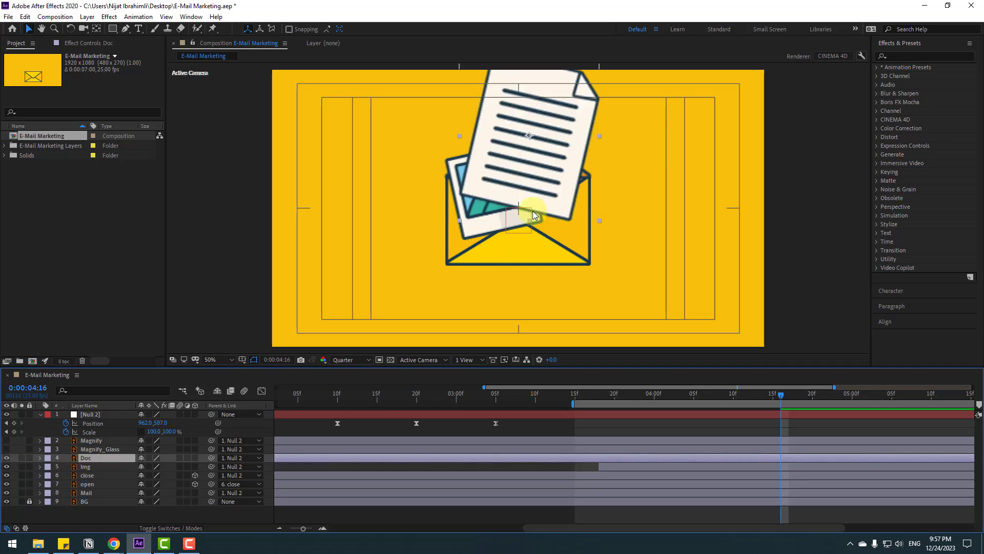
click(556, 190)
drag(557, 189, 565, 220)
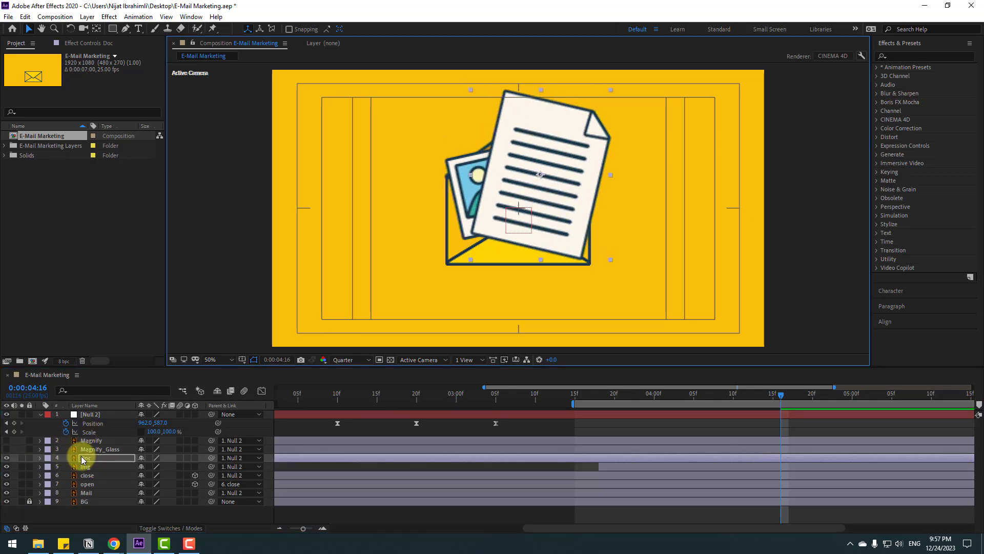
drag(81, 458, 99, 466)
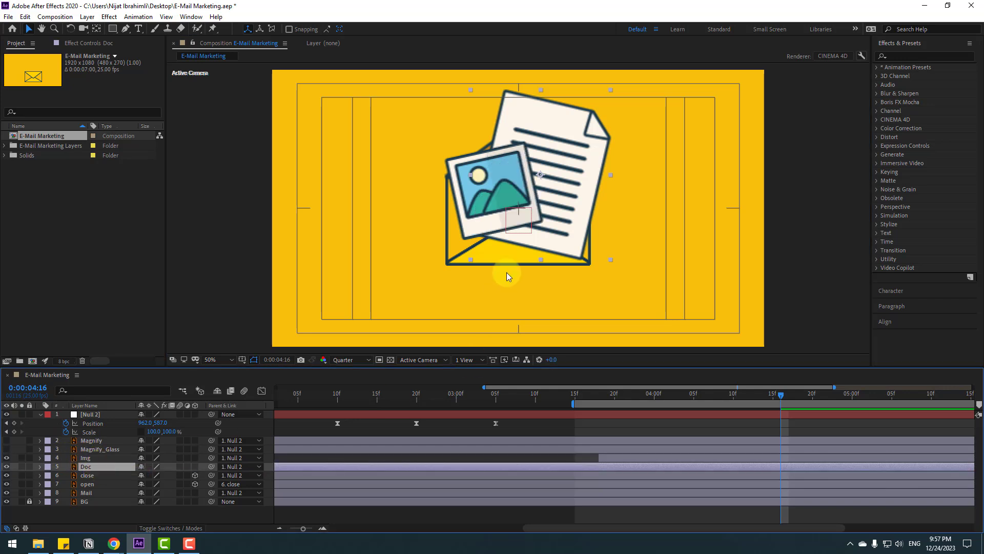
click(554, 222)
drag(554, 222, 554, 225)
Shift the Doc layer to start around 3:18, lined up with Img's keyframes.
click(514, 477)
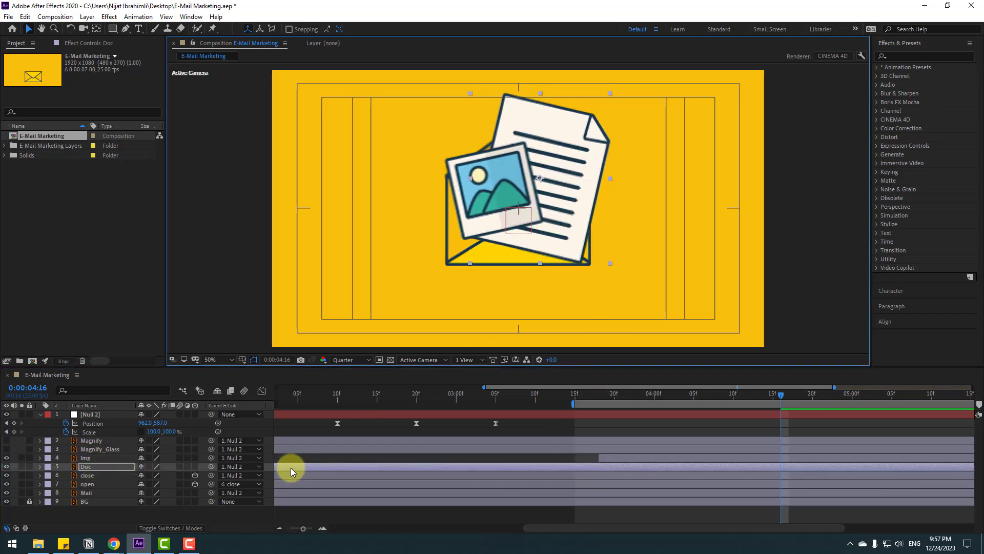
drag(290, 468, 621, 466)
click(84, 458)
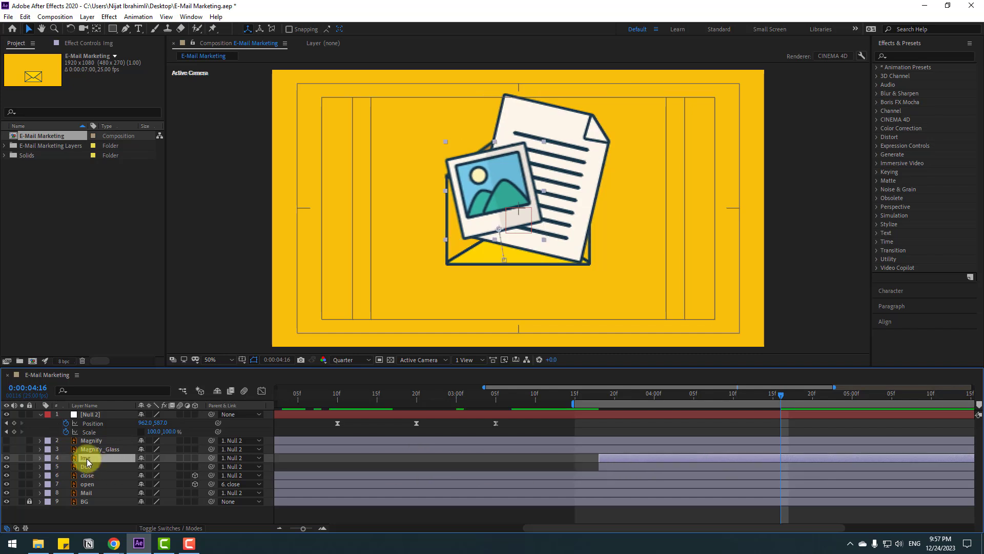
key(u)
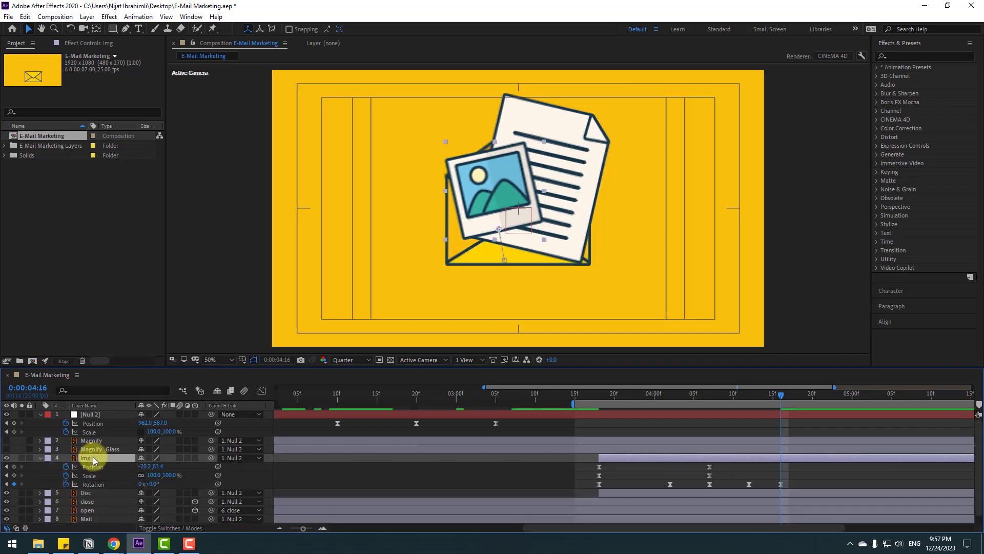
drag(792, 467, 587, 491)
click(40, 457)
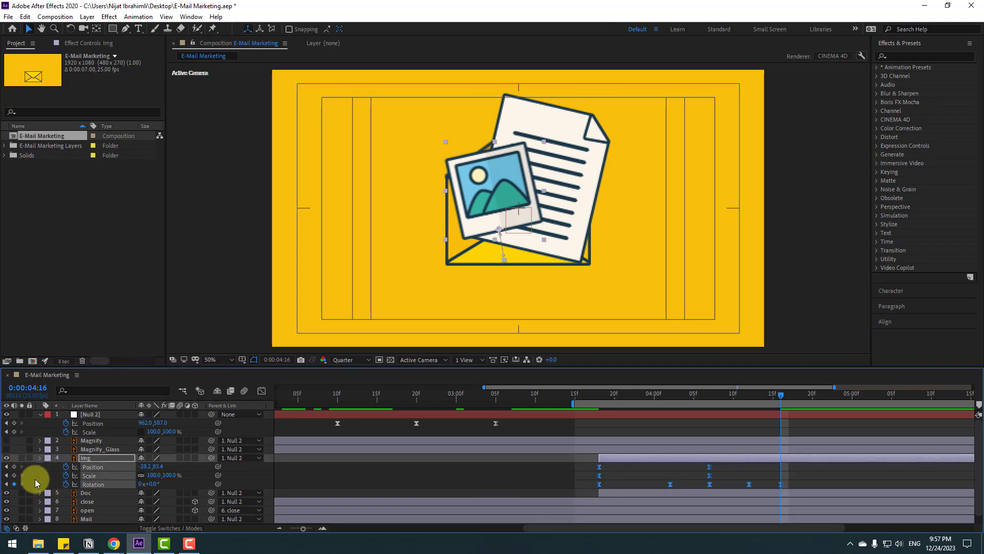
Move the Doc layer's anchor point lower using the Pan Behind tool.
click(85, 466)
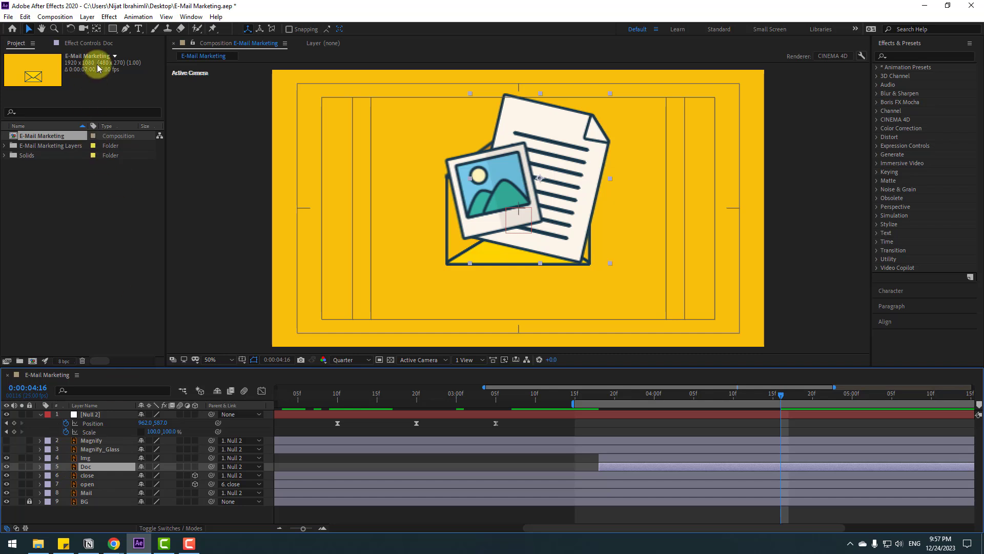
click(98, 29)
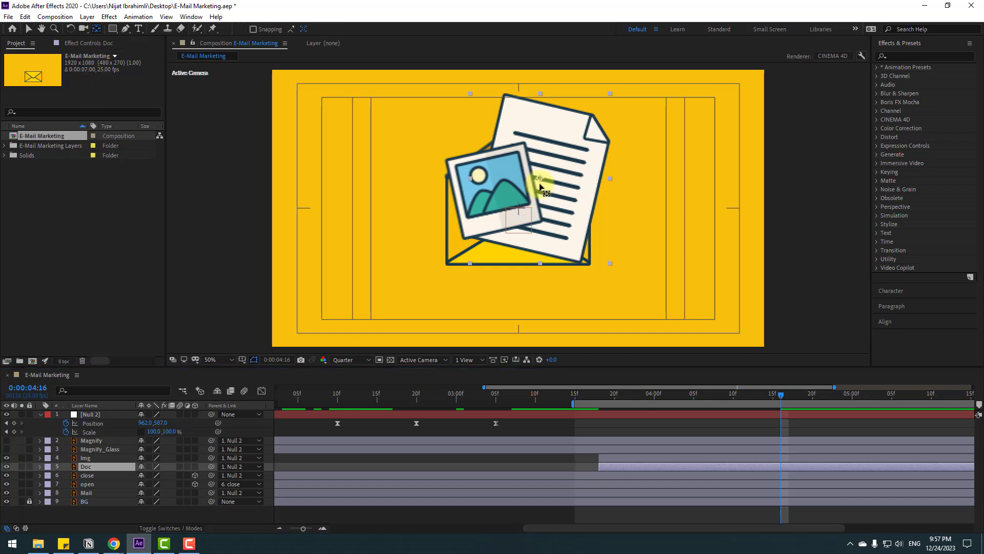
drag(540, 185, 533, 215)
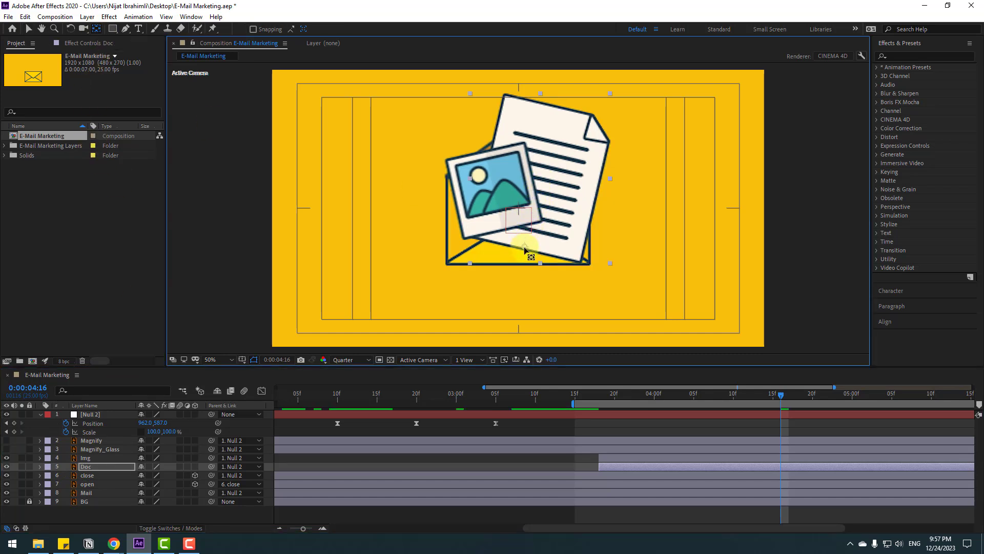
click(28, 30)
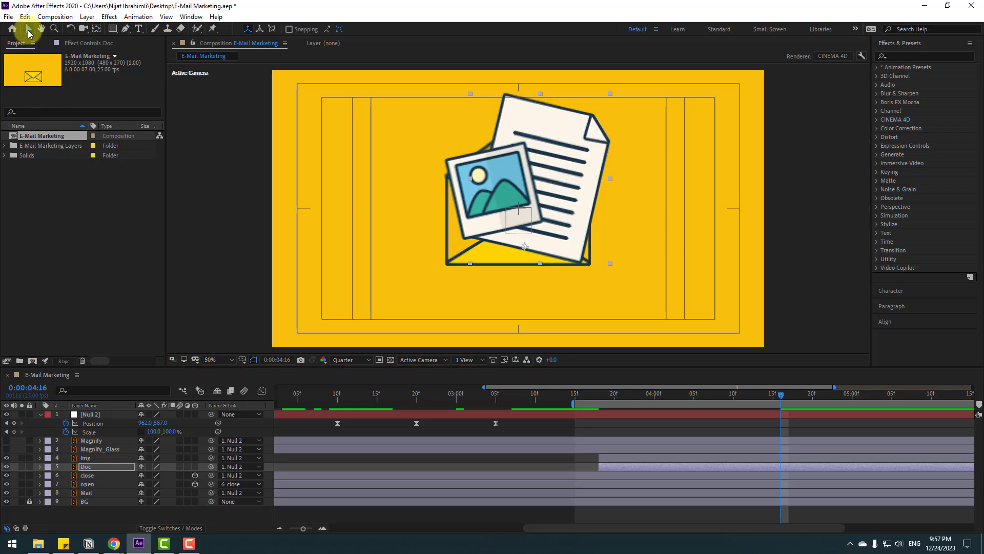
Increase the X value of Doc's end Position keyframe so it lands further right.
drag(769, 399, 707, 396)
key(p)
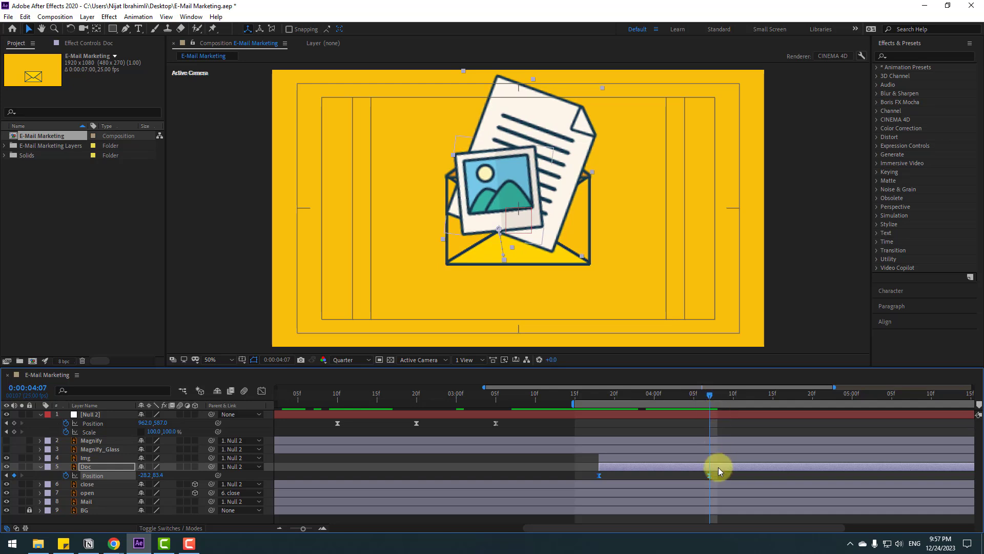
drag(723, 479, 588, 494)
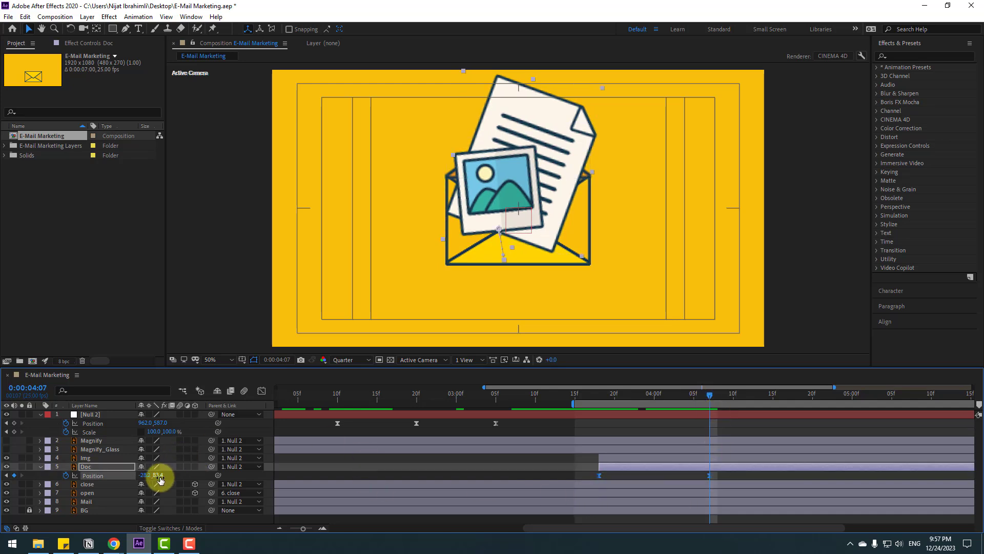
drag(144, 478, 216, 474)
drag(710, 396, 660, 403)
Slide the Doc layer a few frames later than Img and preview.
drag(614, 468, 630, 468)
drag(604, 409, 703, 402)
click(644, 428)
key(space)
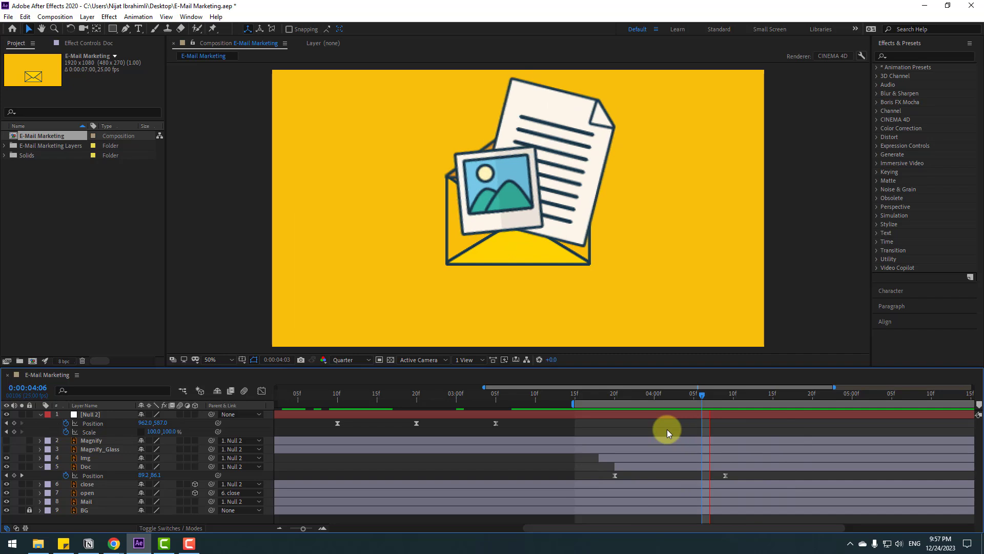
Unhide Magnify_Glass and Magnify, and parent Magnify_Glass to Magnify.
click(92, 455)
click(91, 449)
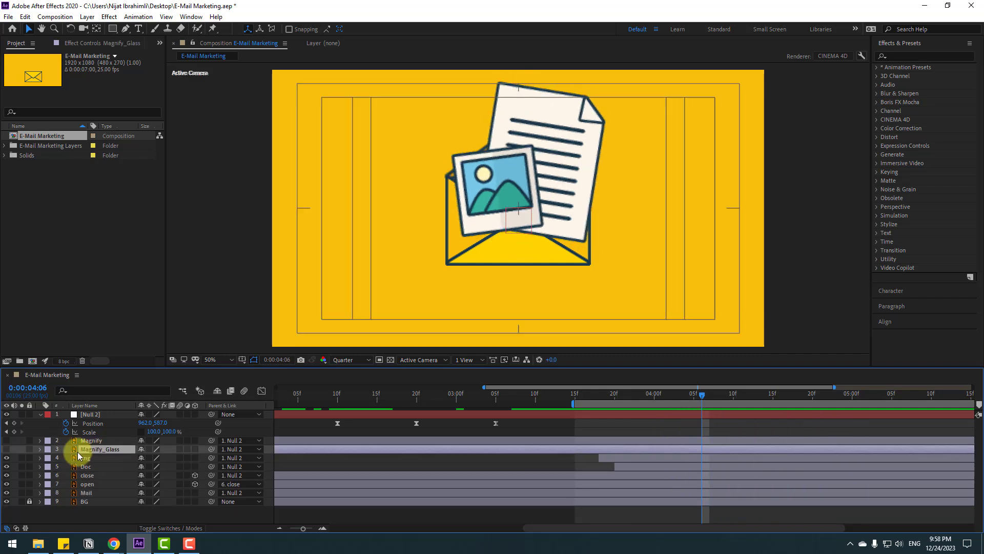
click(6, 449)
click(89, 442)
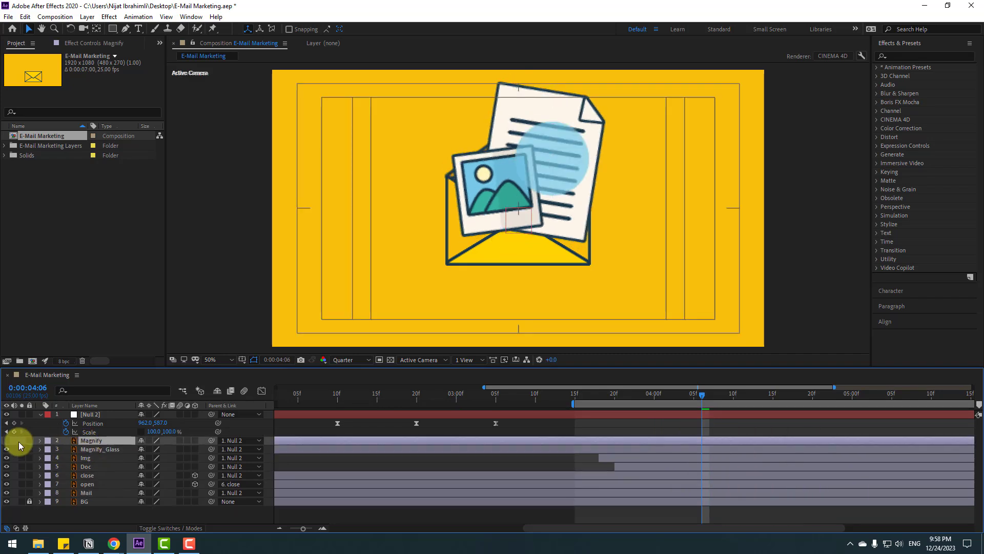
click(8, 441)
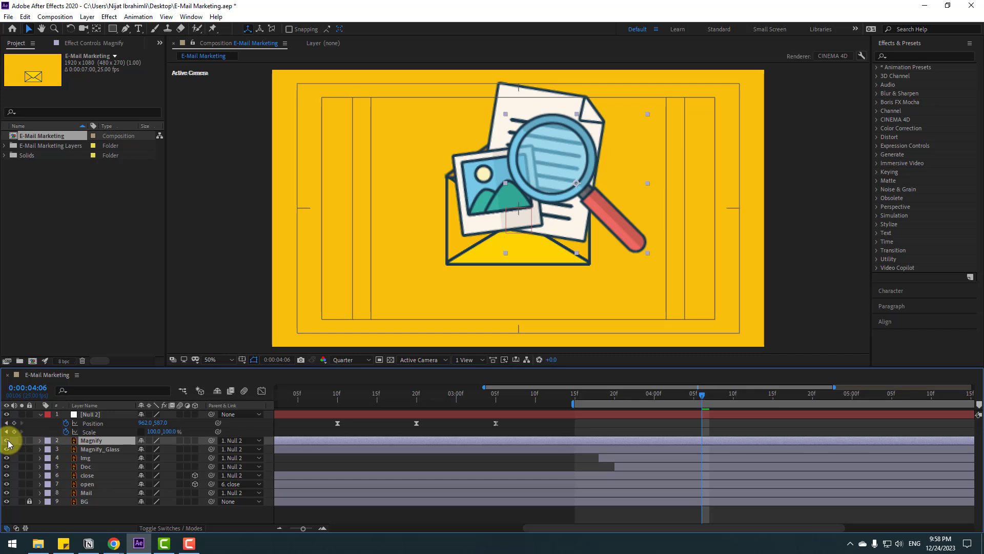
click(96, 450)
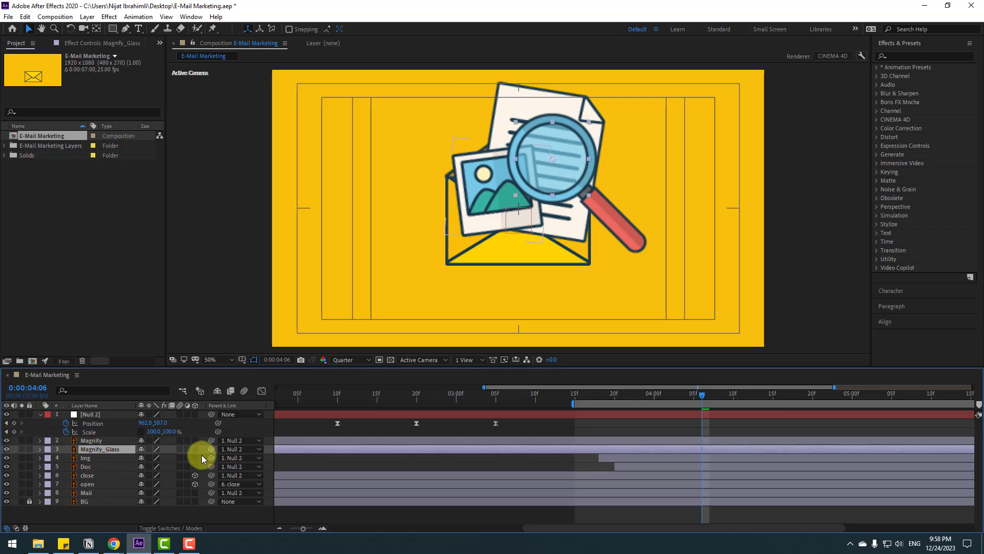
drag(211, 450, 85, 441)
Nudge the magnifying glass into place and make Magnify start at 0:00:04:01.
click(92, 440)
mouse_move(598, 220)
mouse_down()
mouse_move(601, 227)
mouse_move(596, 210)
mouse_up()
click(96, 29)
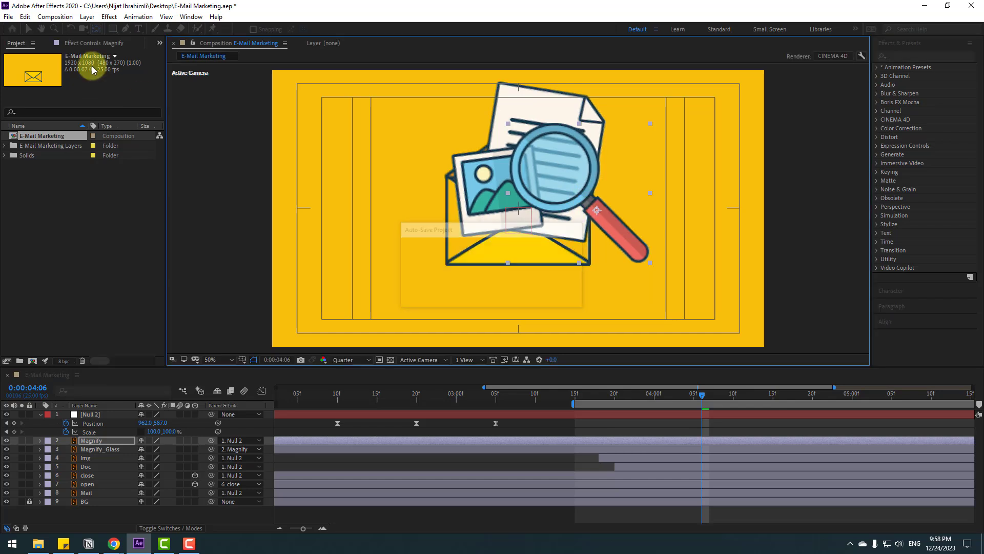
click(29, 28)
click(660, 396)
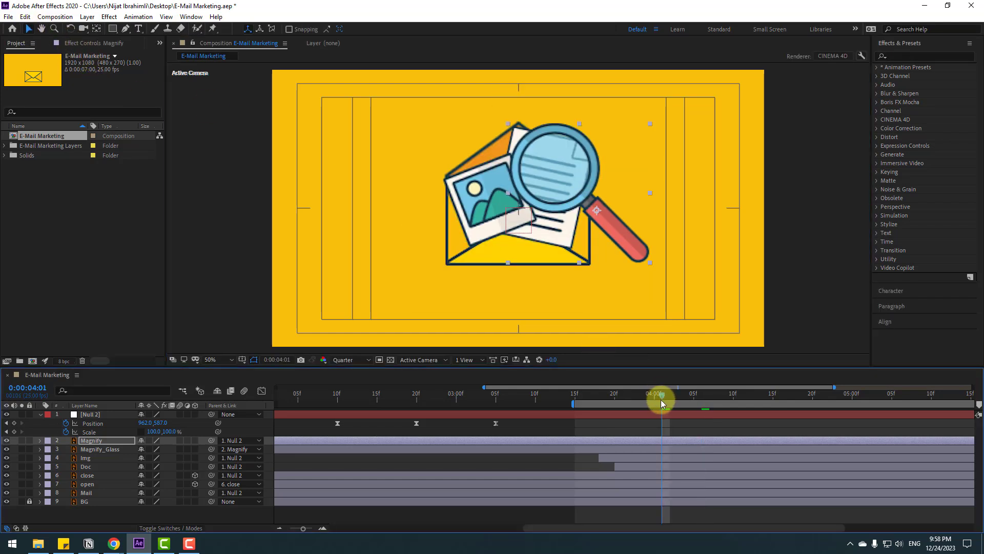
drag(306, 440, 661, 440)
Start Magnify_Glass at 4:01 and key Magnify's Scale at 0%, then 110% ten frames later.
drag(275, 448, 353, 448)
drag(620, 448, 679, 451)
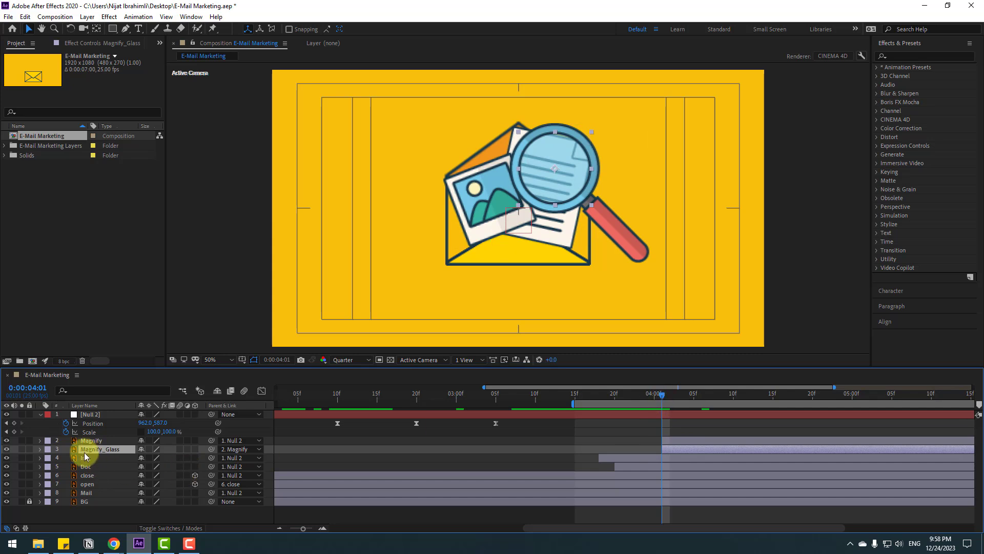
click(90, 441)
key(s)
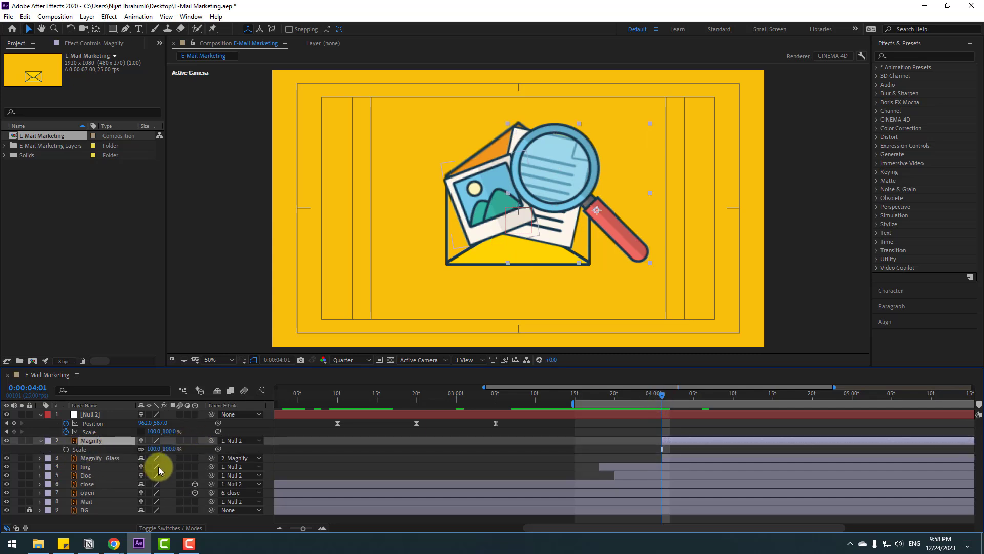
text(0)
key(Return)
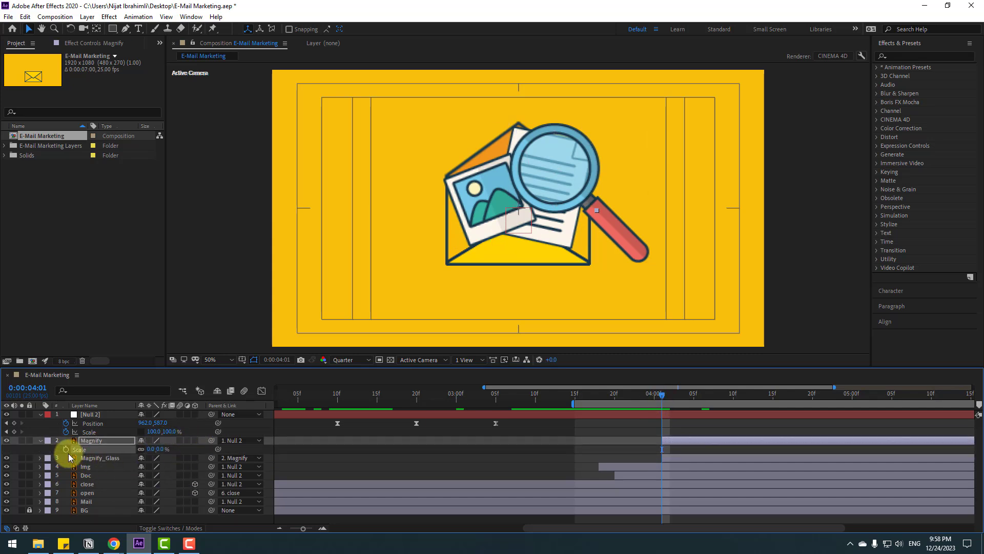
key(shift+Page_Down)
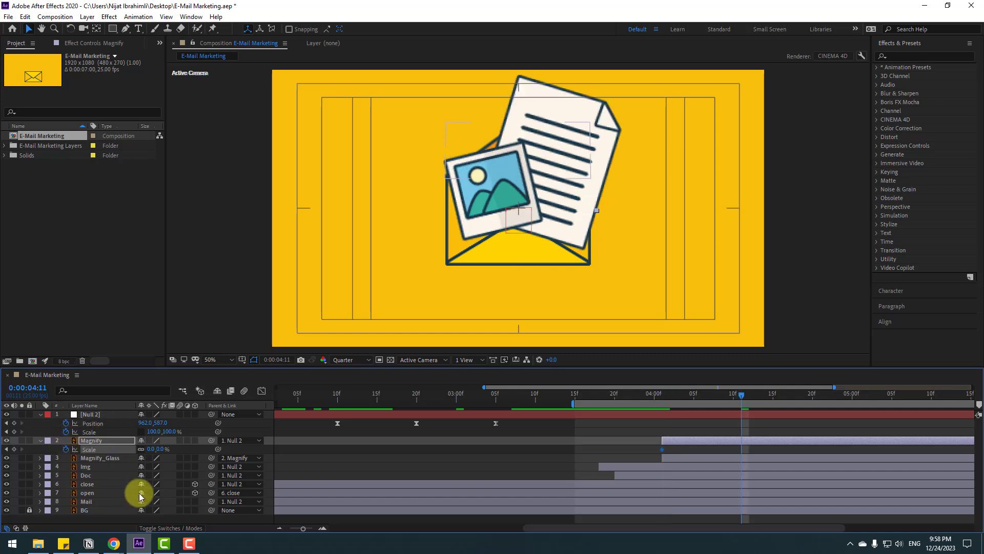
key(semicolon)
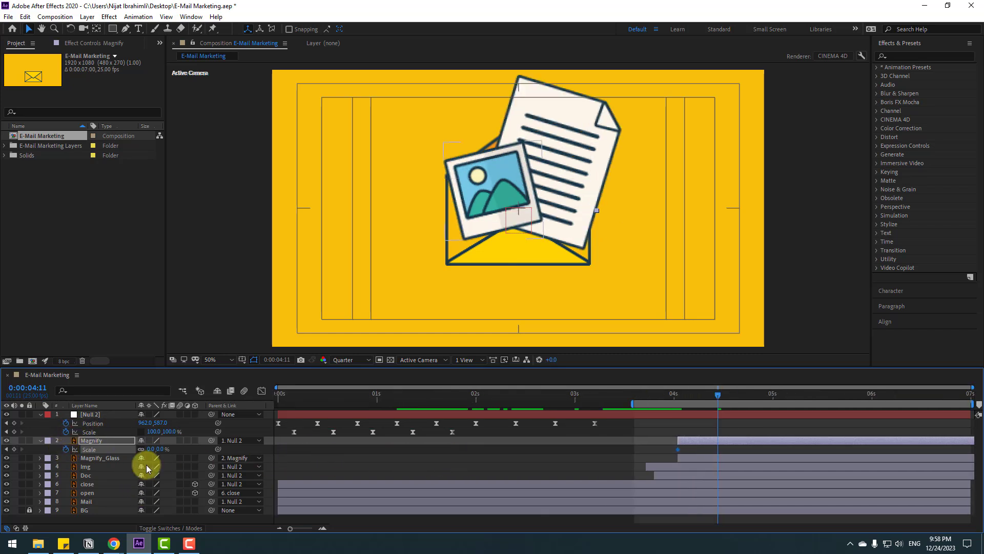
text(11)
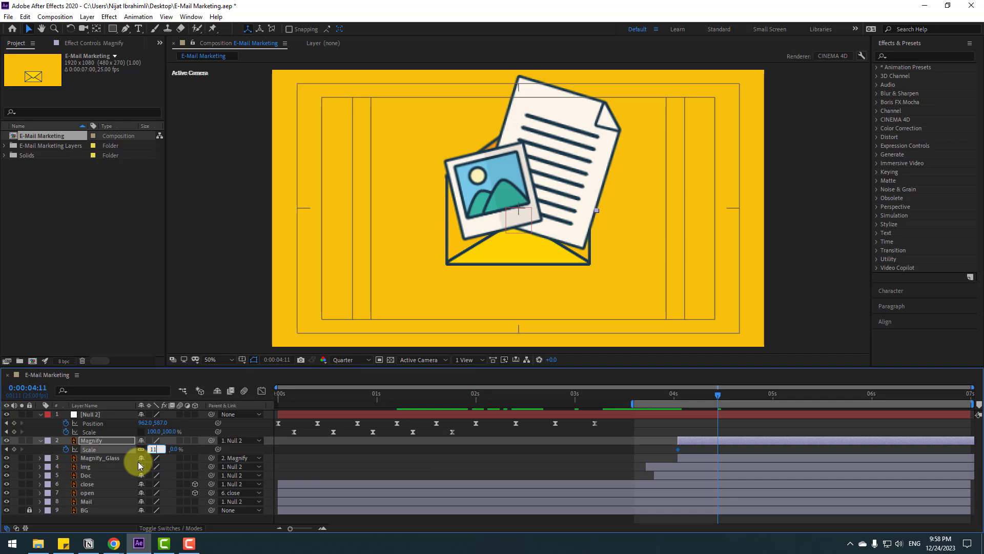
text(0)
key(Return)
Add further Magnify Scale keyframes of 90%, 105% and 100%, ten frames apart.
key(shift+Page_Down)
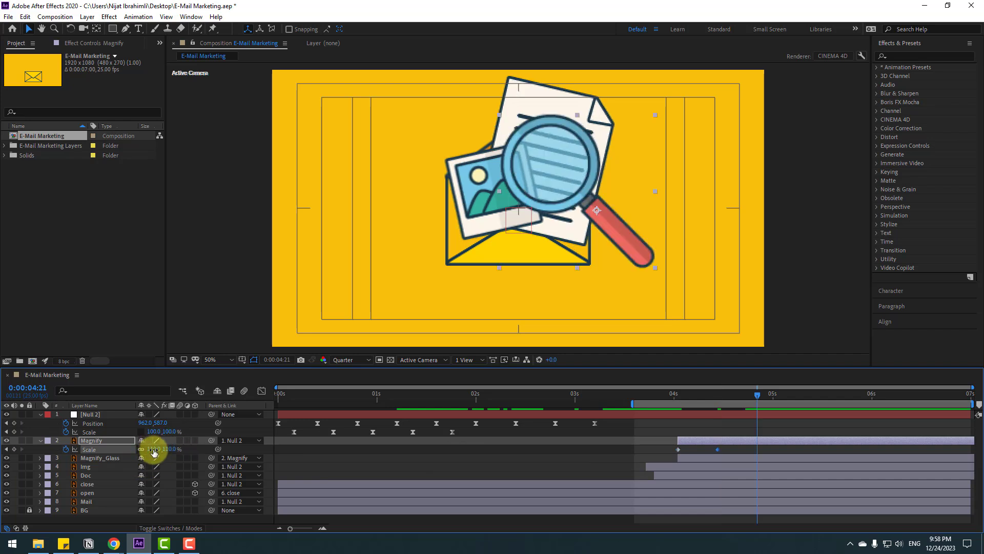
click(154, 450)
text(9)
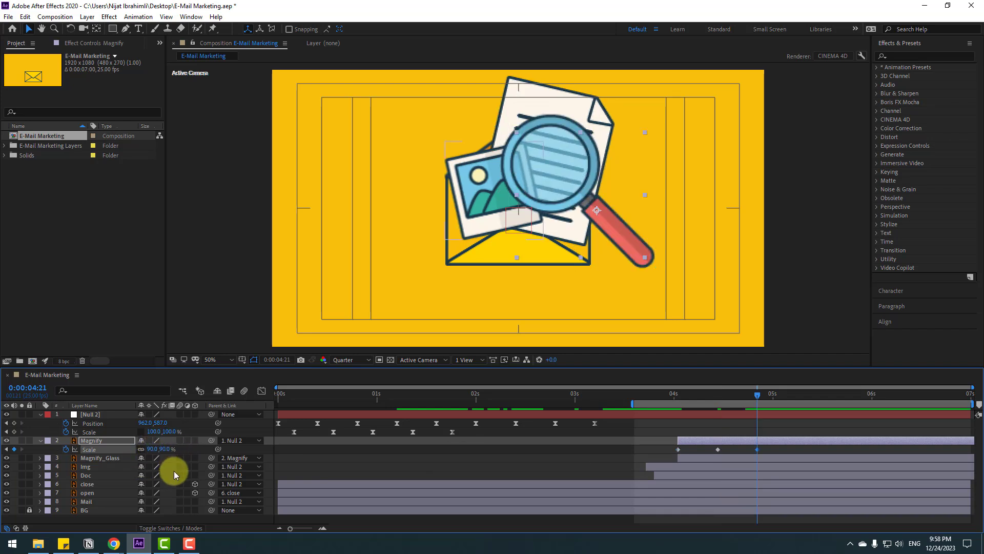
key(shift+Page_Down)
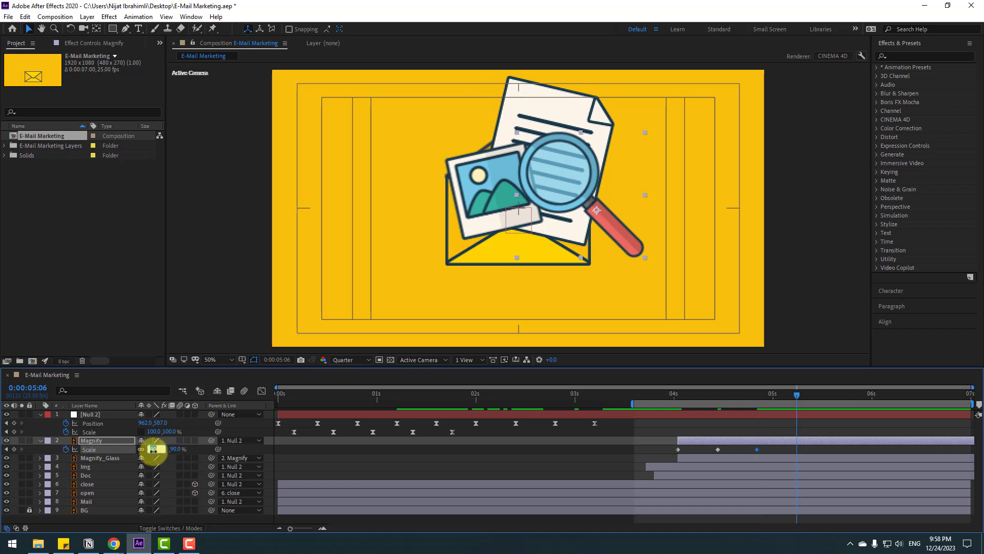
key(Return)
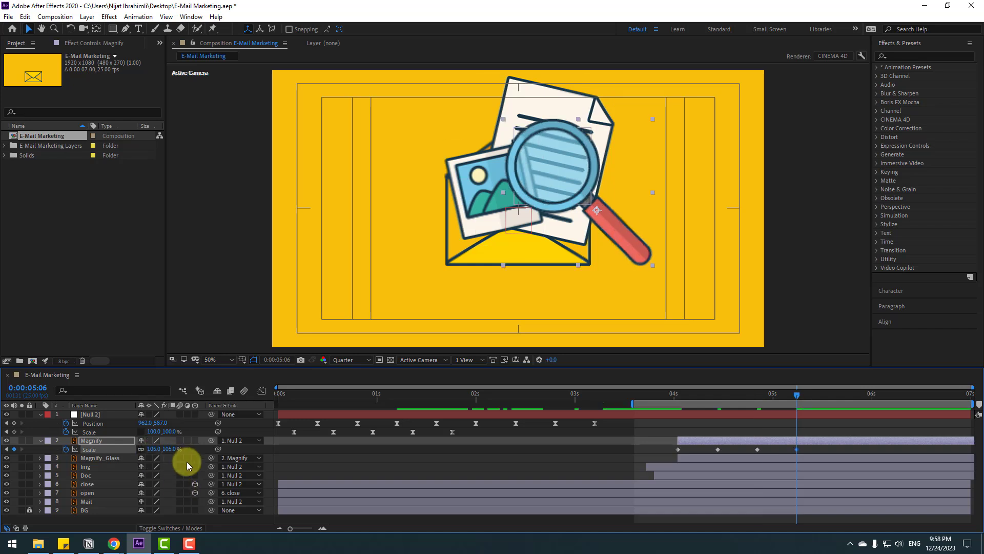
key(shift+Page_Down)
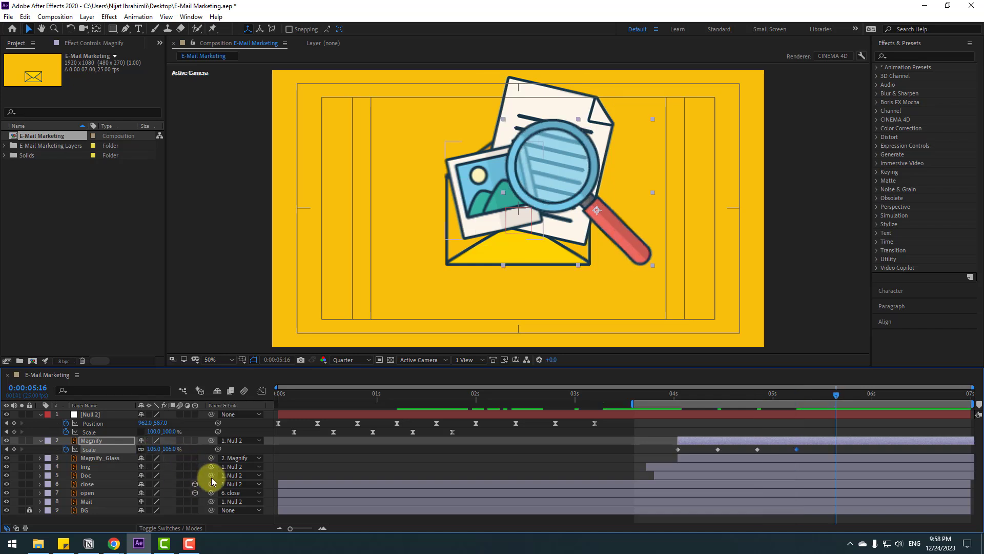
click(155, 449)
text(100)
key(Return)
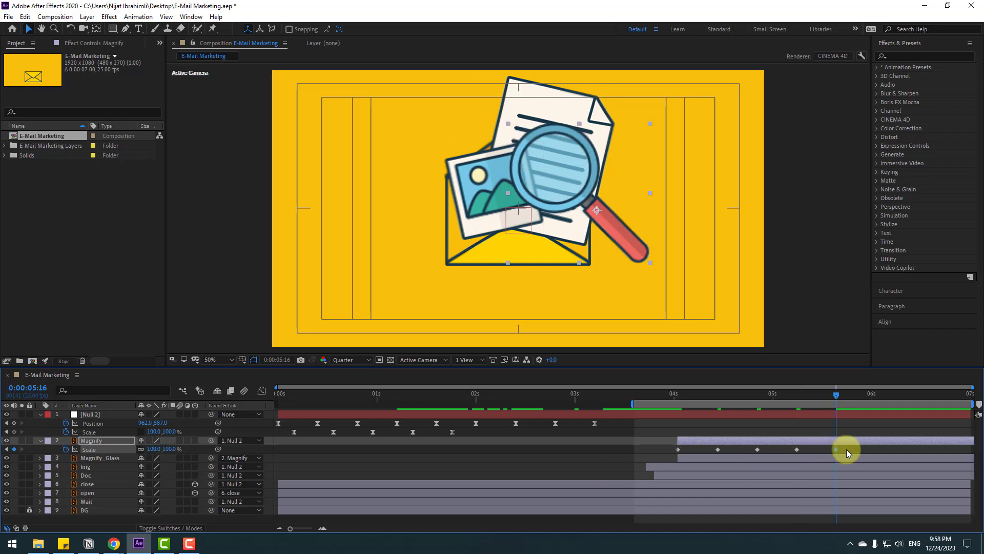
Easy Ease the five Scale keyframes, shift the pop-in to begin at 0:00:04:19, and preview.
drag(673, 455, 678, 451)
right_click(678, 451)
mouse_move(712, 503)
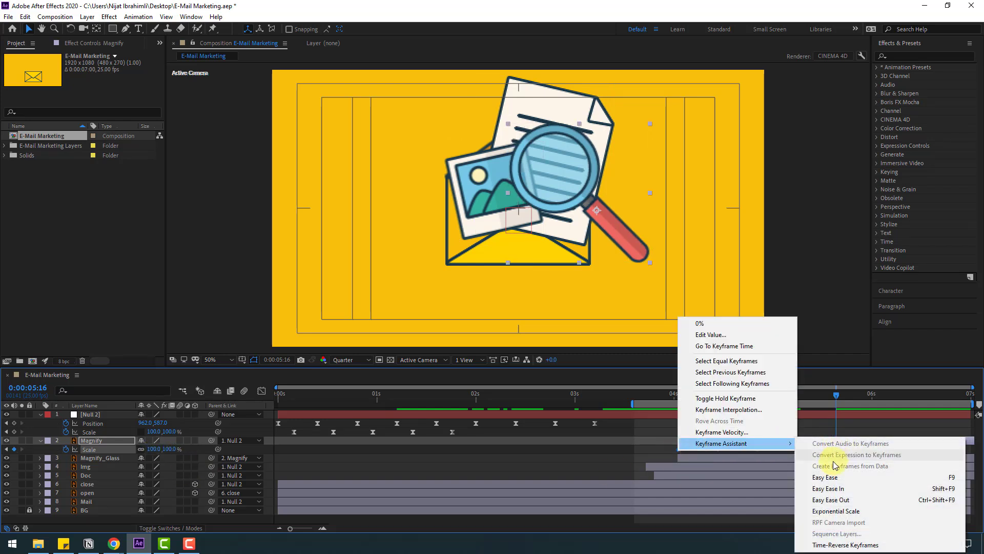
click(823, 477)
drag(632, 404, 672, 404)
drag(678, 441, 753, 441)
mouse_move(746, 396)
mouse_down()
mouse_move(675, 405)
mouse_move(750, 405)
mouse_up()
key(space)
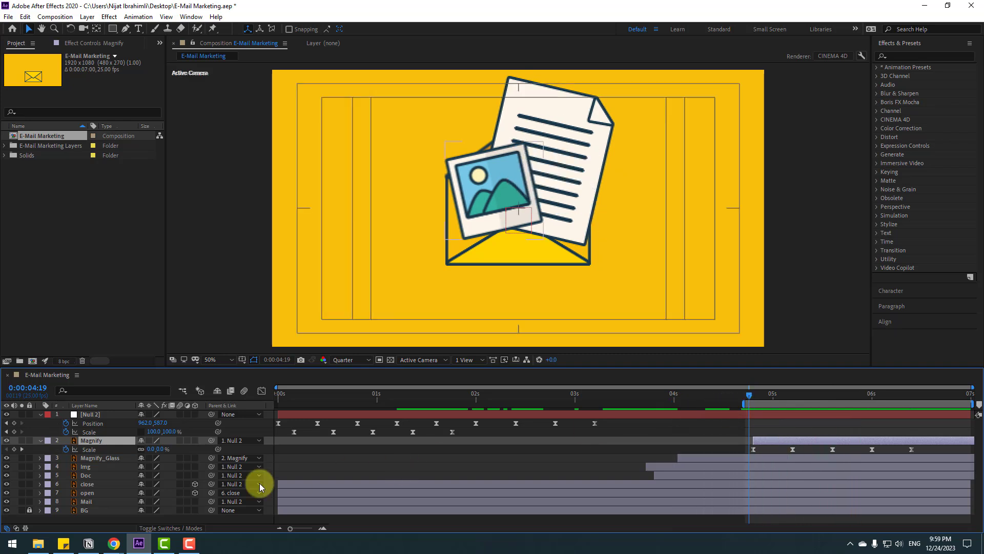
Solo the Magnify layer and set a -25° Rotation keyframe at 0:00:04:20.
click(21, 440)
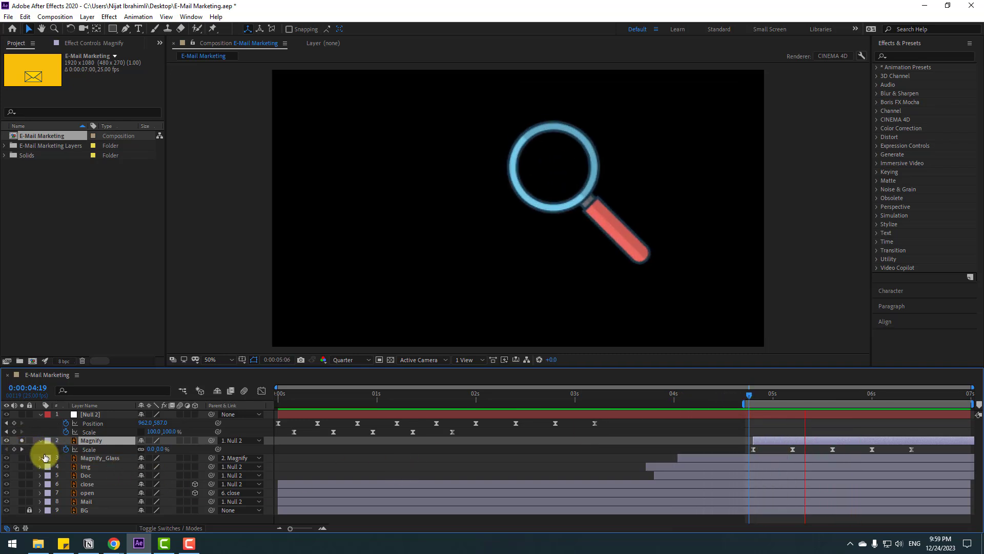
drag(754, 395, 755, 395)
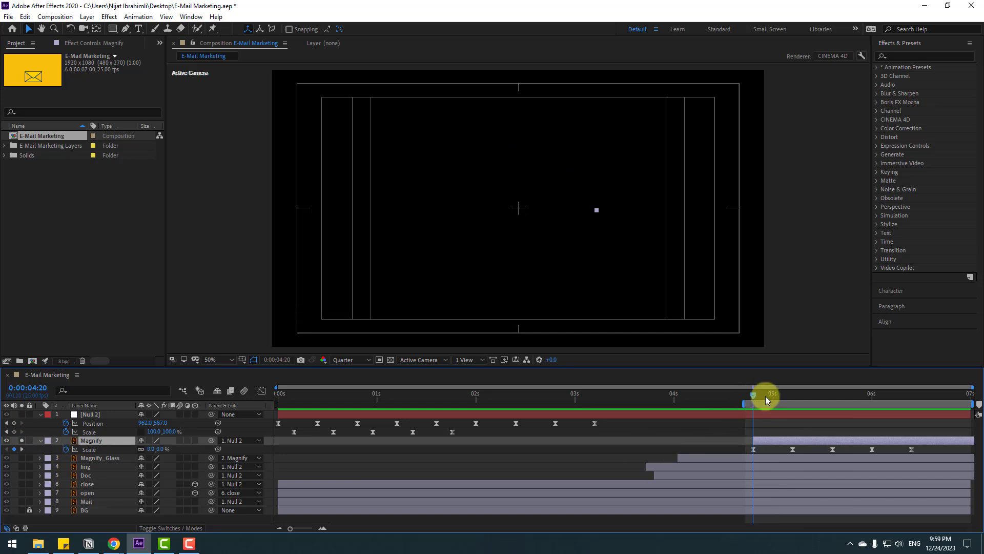
key(shift+r)
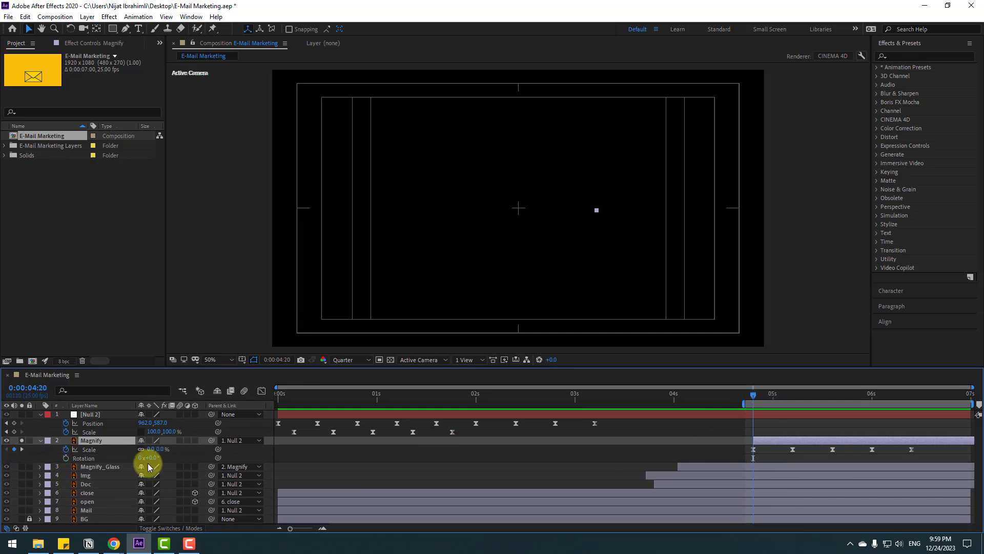
click(66, 458)
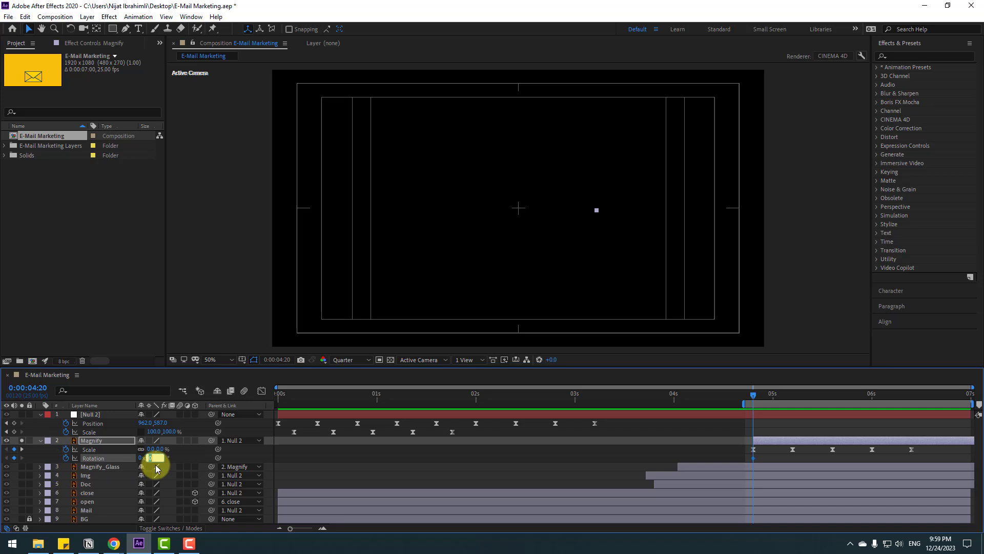
text(5)
key(Return)
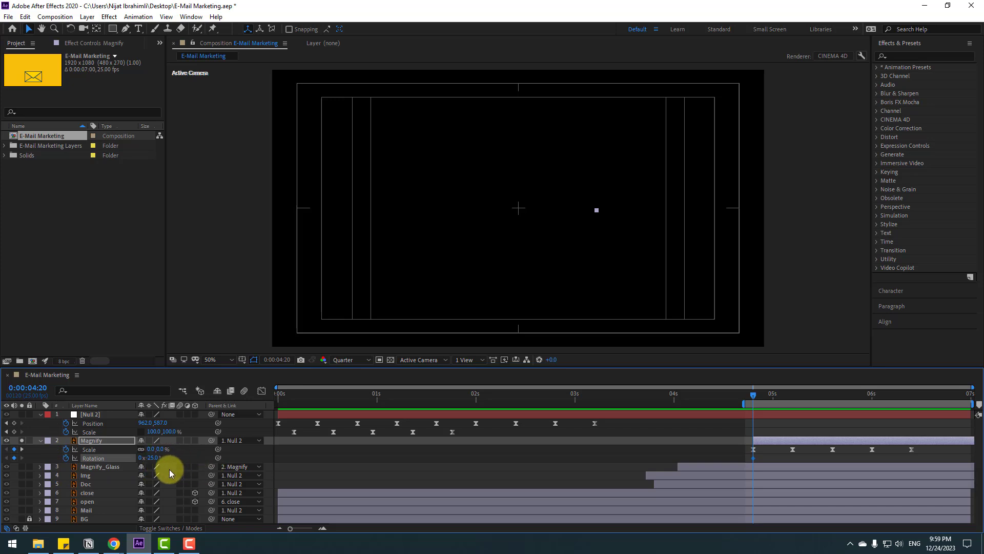
Add Magnify Rotation keyframes of 10° near 5 s and -5° at 05:15.
drag(777, 397, 789, 397)
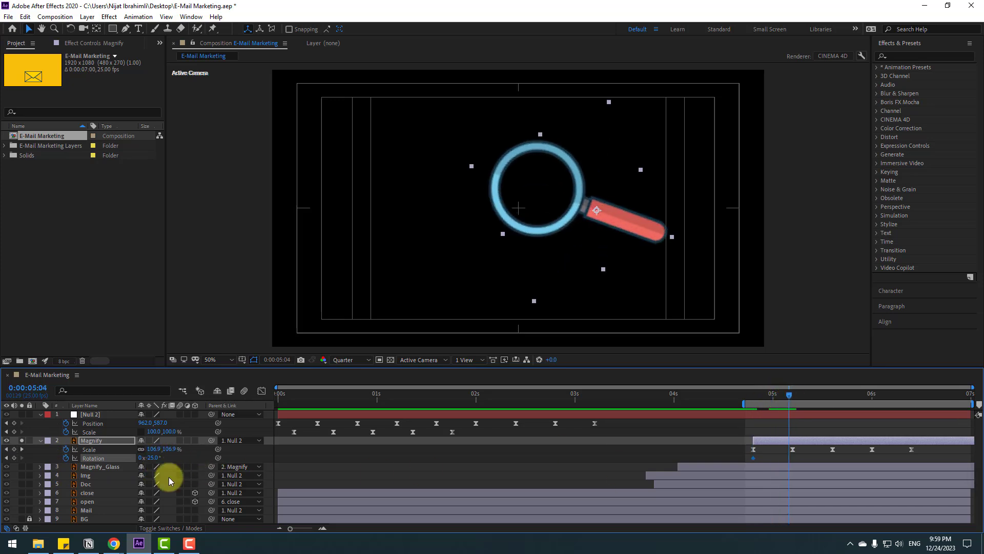
click(150, 458)
text(10)
key(Return)
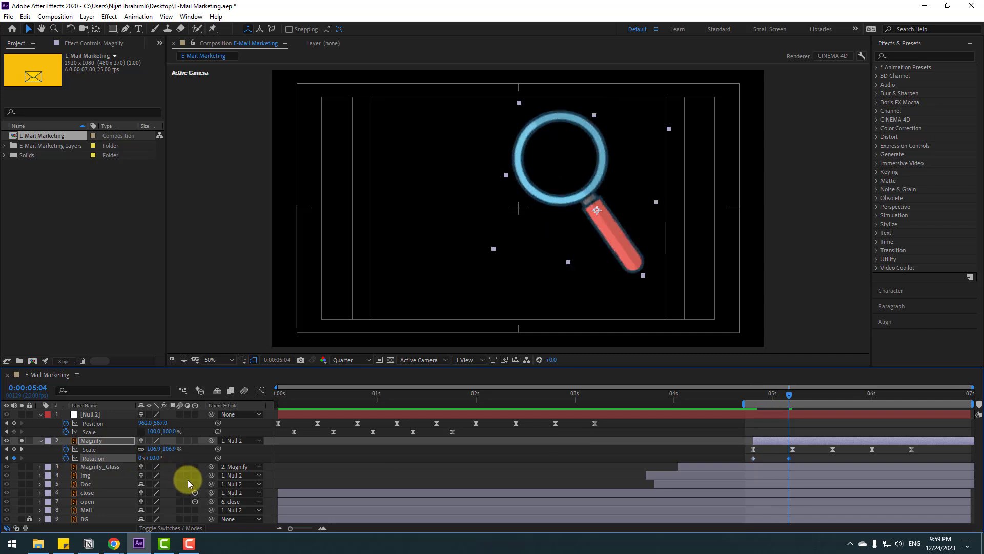
drag(733, 393, 832, 398)
click(153, 468)
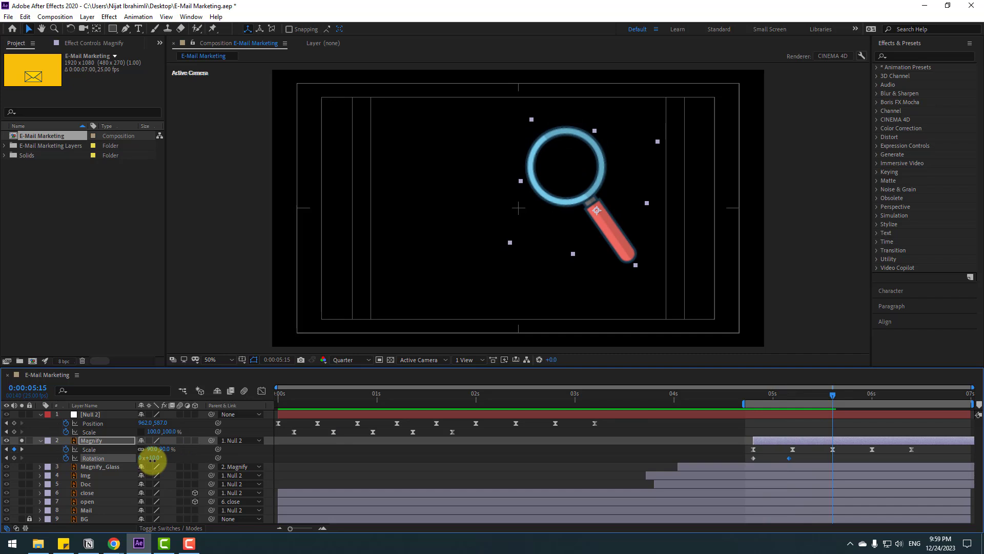
text(-5)
click(521, 418)
Add Magnify Rotation keyframes of 2.5° at 06:00 and 0° at 06:10.
drag(847, 396, 869, 394)
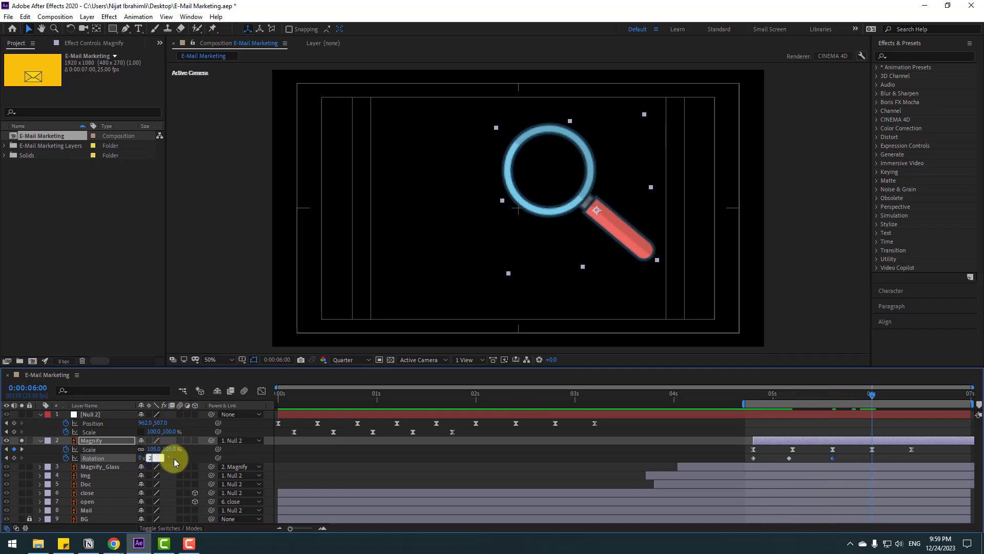
text(.5)
key(Return)
drag(887, 395, 913, 398)
click(149, 457)
text(0)
key(Return)
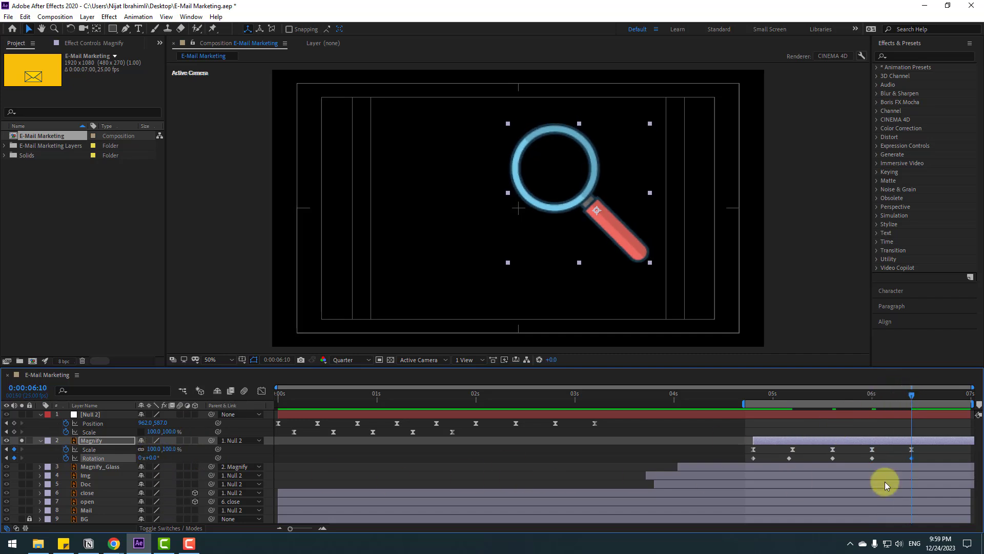
Apply Easy Ease to all five Magnify Rotation keyframes.
drag(915, 458, 693, 466)
right_click(756, 459)
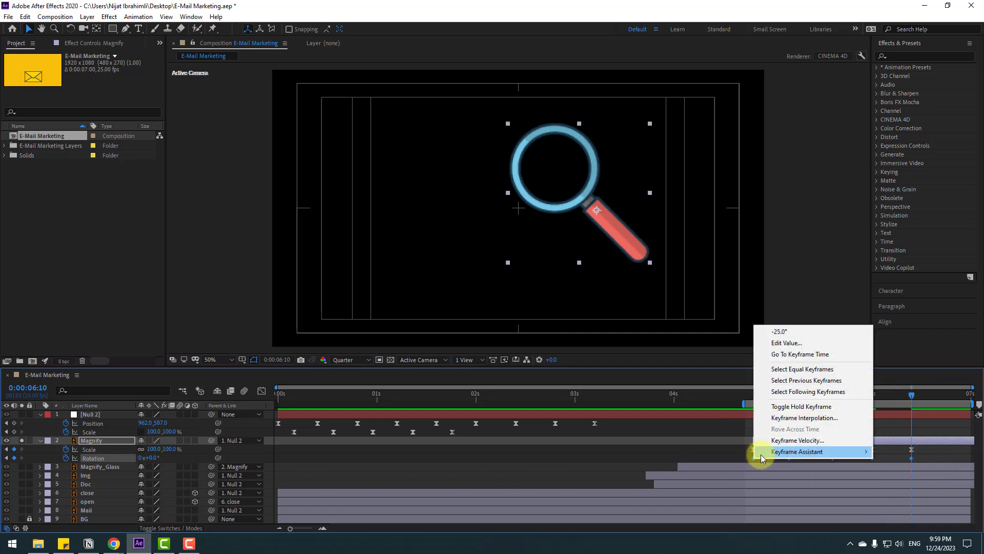
mouse_move(763, 451)
click(654, 385)
Preview the wobble, start the work area around 3.2 s and unsolo Magnify.
key(space)
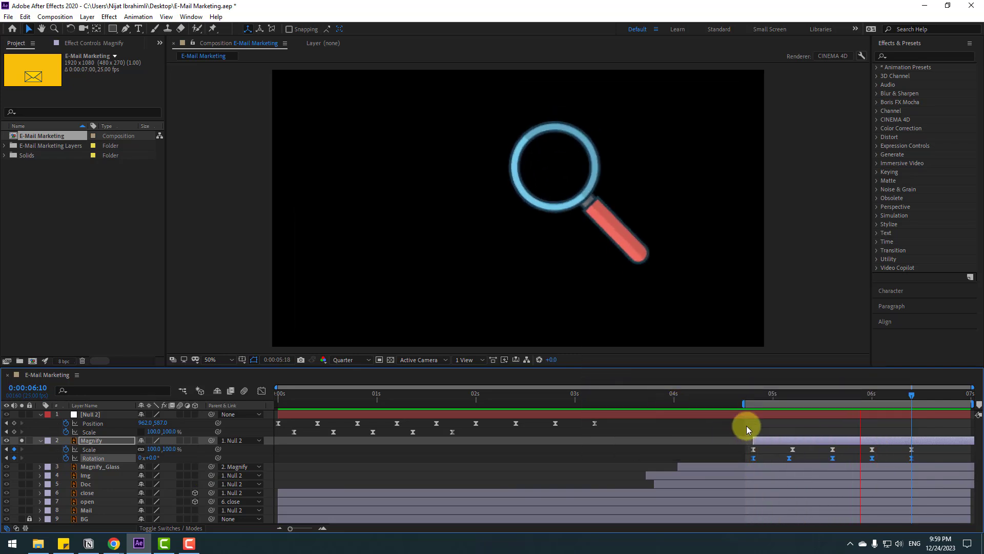
key(space)
drag(742, 405, 812, 395)
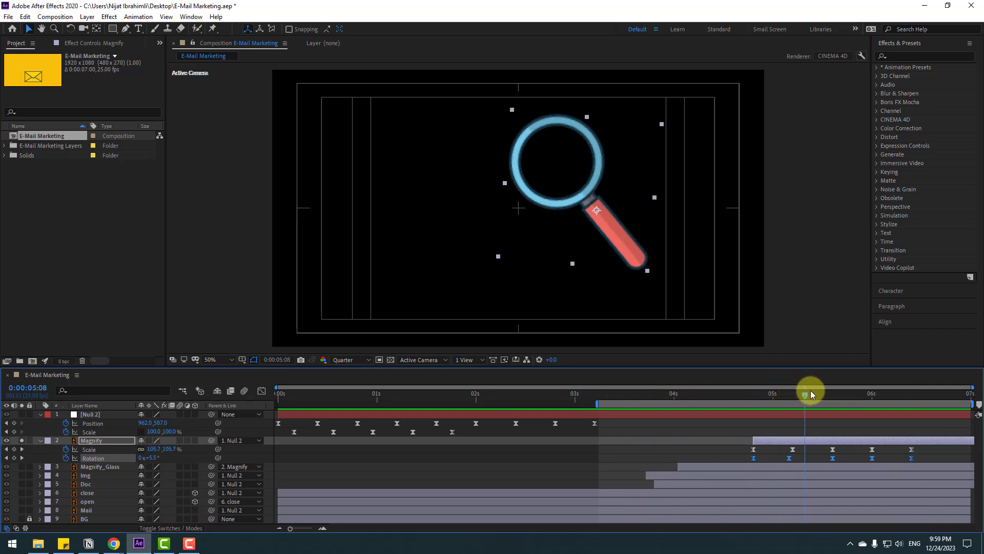
click(22, 442)
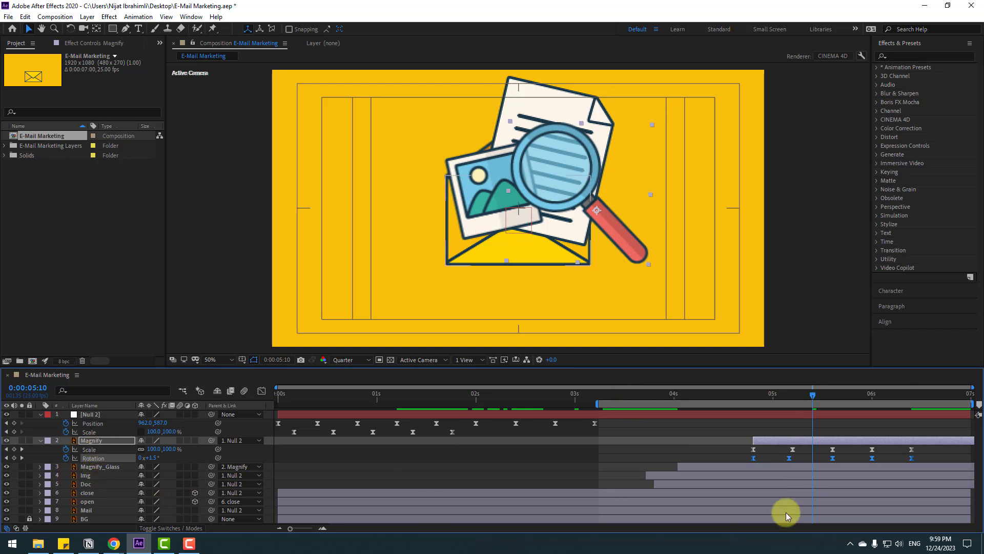
Start Magnify at 4 s, then shift Magnify, Magnify_Glass, Img and Doc earlier together.
drag(765, 440, 690, 441)
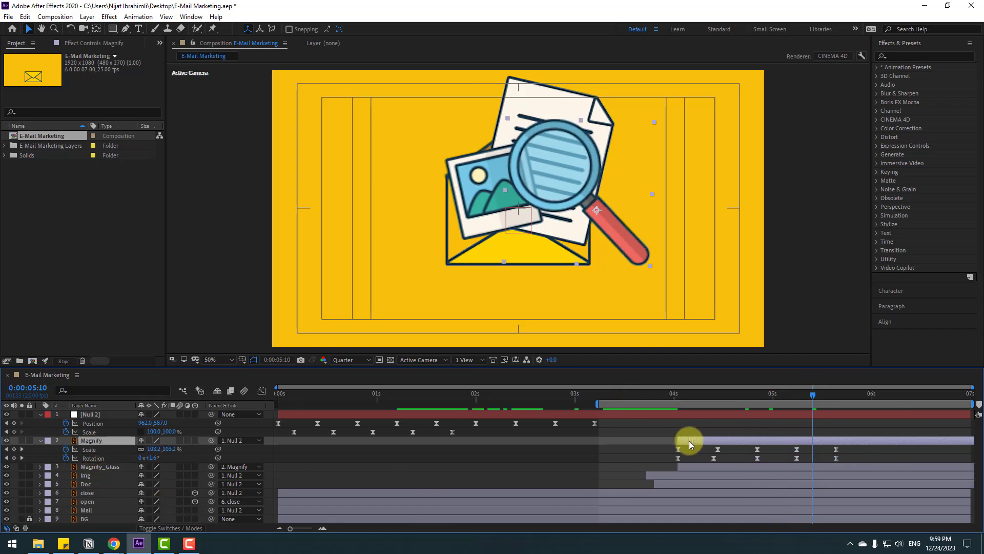
click(40, 441)
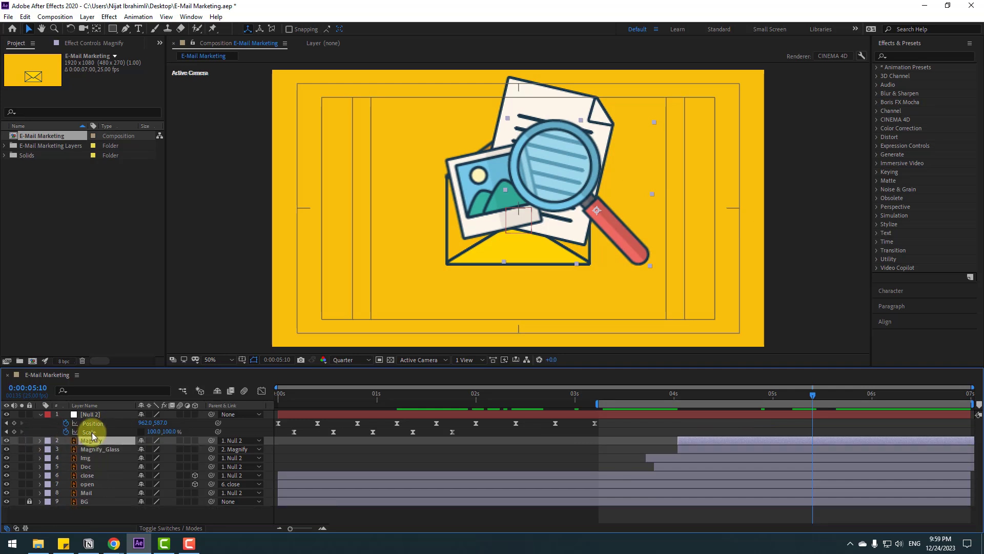
shift+click(112, 451)
drag(537, 396, 461, 394)
shift+click(669, 467)
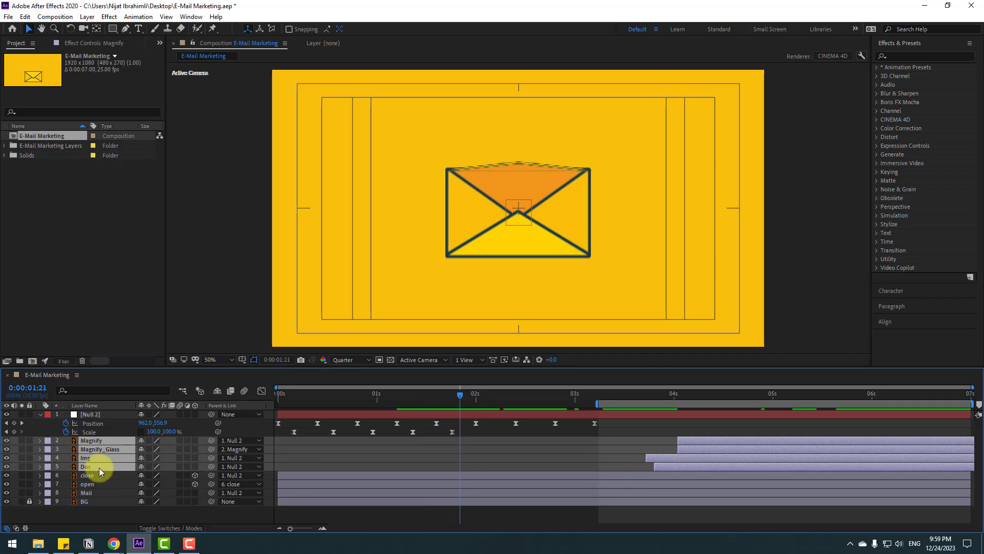
drag(450, 460, 448, 456)
drag(447, 400, 531, 396)
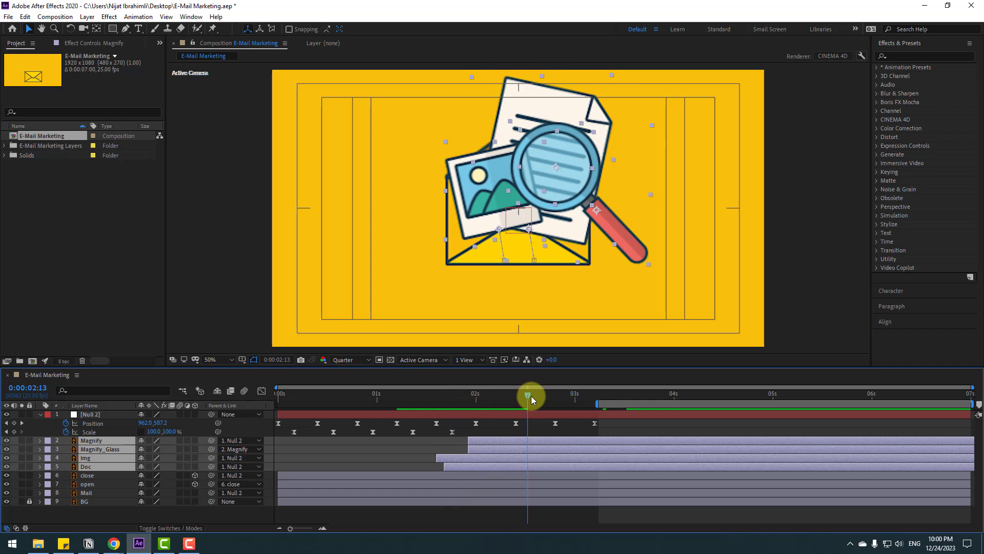
click(388, 524)
Nudge Magnify and Magnify_Glass slightly later to about 02:01 and preview the timing.
click(97, 440)
shift+click(102, 450)
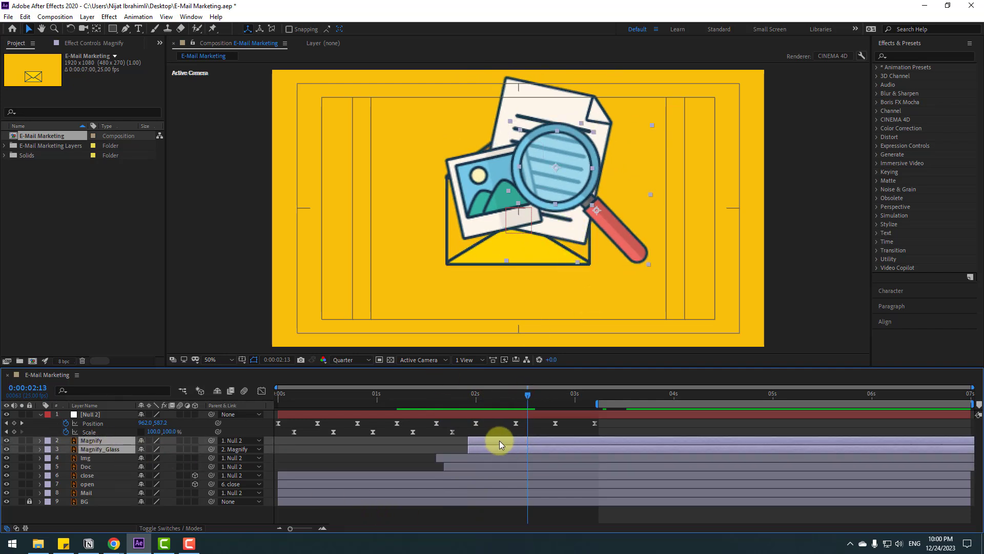
drag(500, 441, 511, 441)
drag(451, 396, 277, 404)
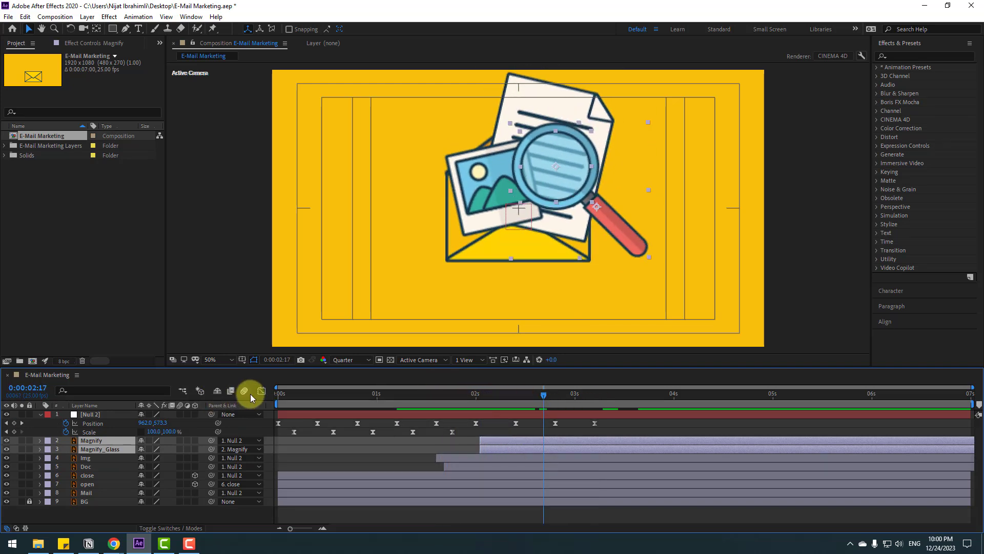
key(space)
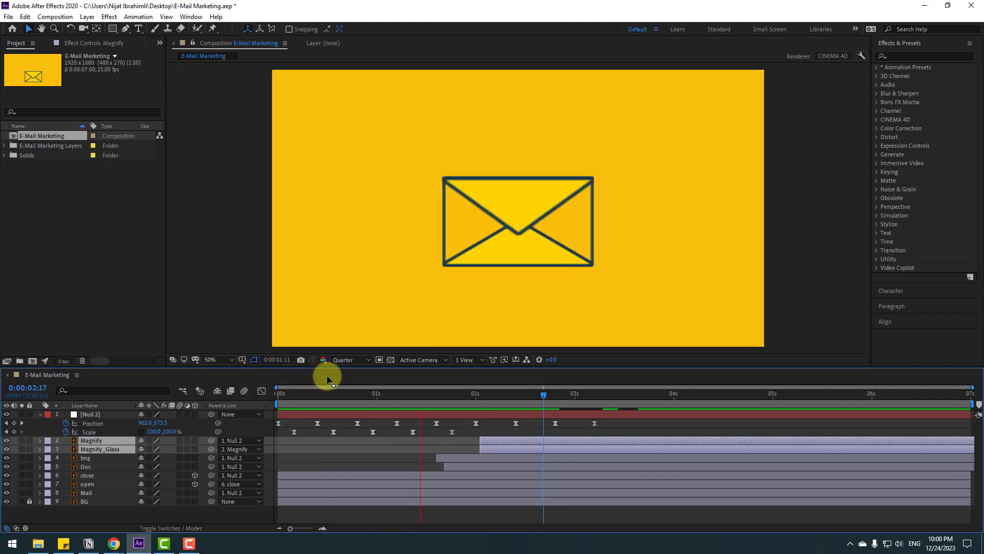
key(space)
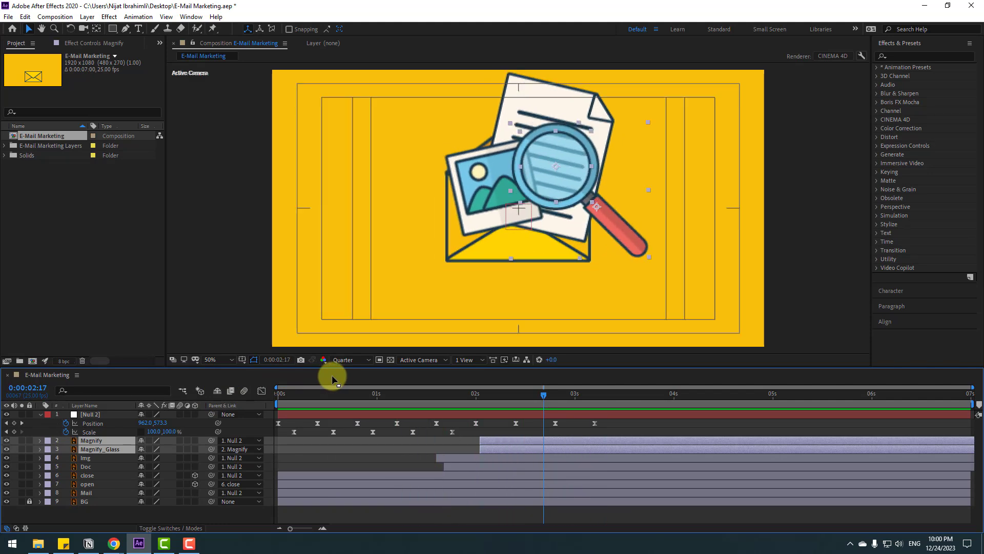
key(space)
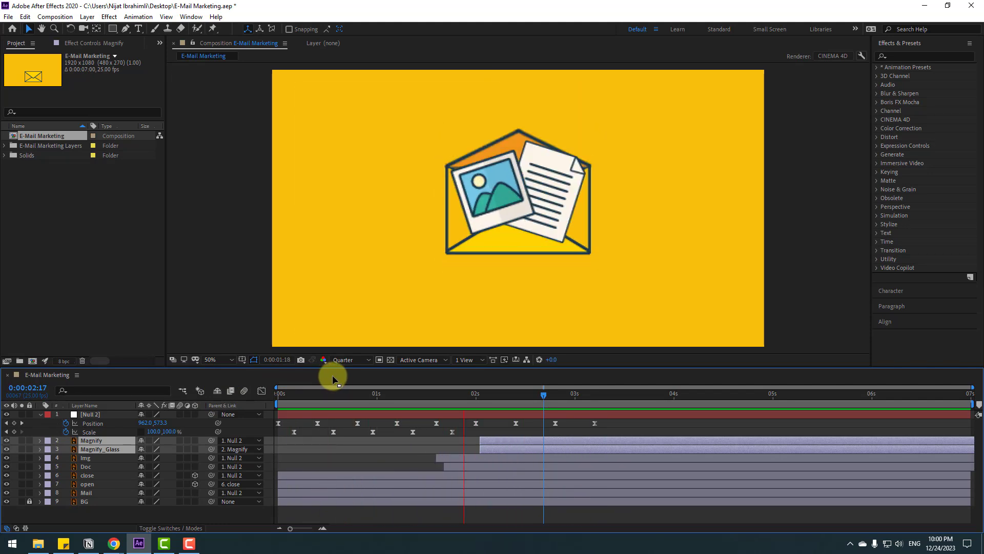
Start keyframing the Magnify layer's Position at 0:00:02:14.
click(563, 394)
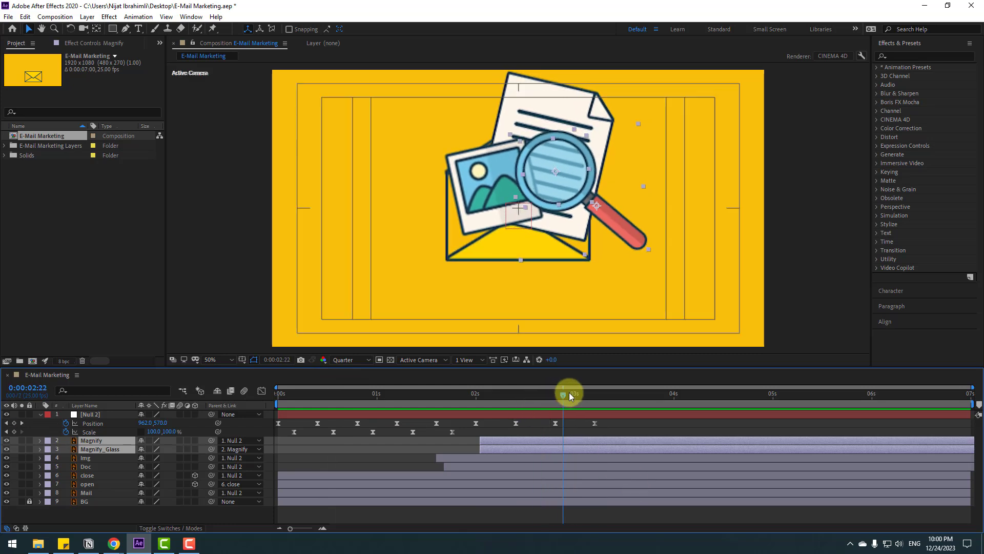
click(90, 511)
click(113, 437)
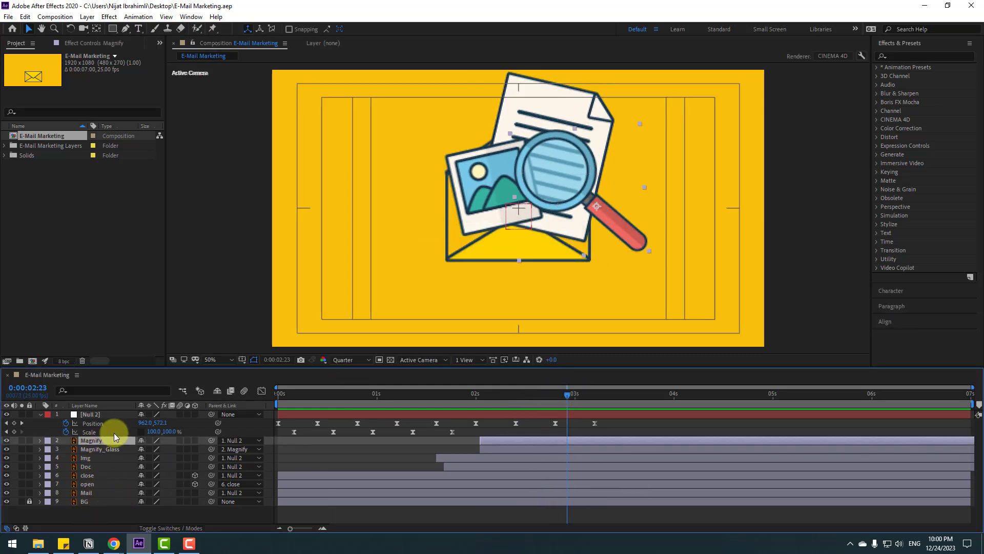
key(p)
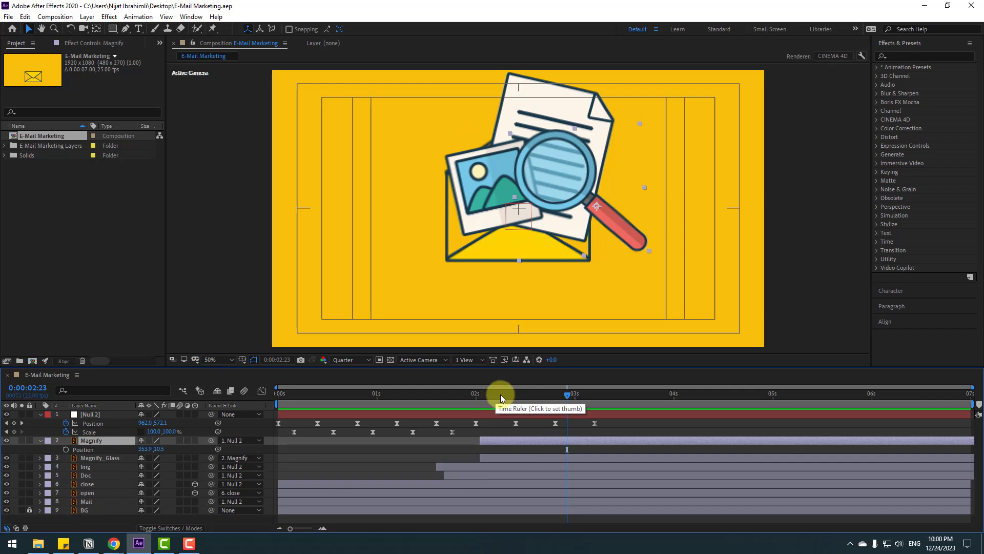
drag(519, 393, 575, 395)
click(66, 449)
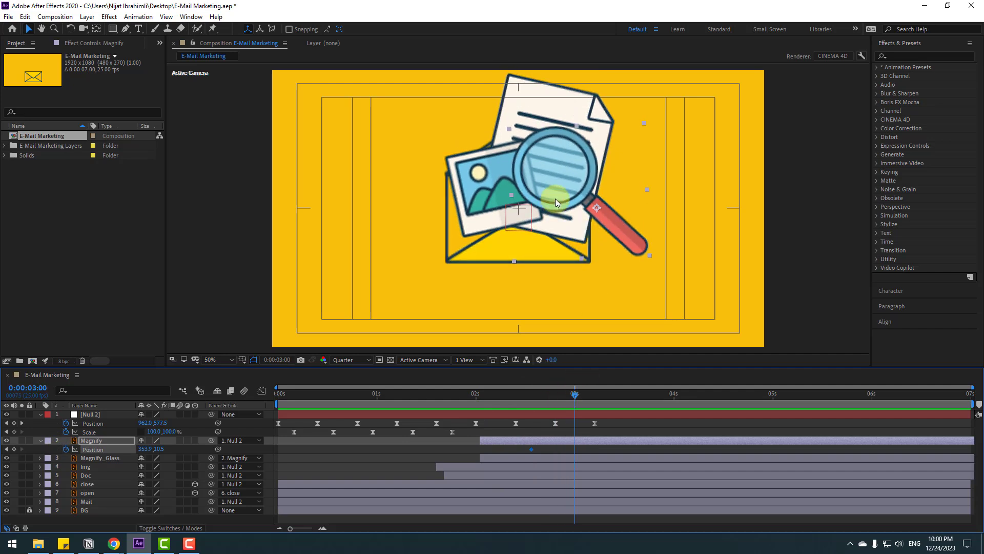
Move the magnifier over the image, then to new spots at 03:14, 04:00, 04:12, 05:01 and 05:16.
drag(556, 198, 482, 197)
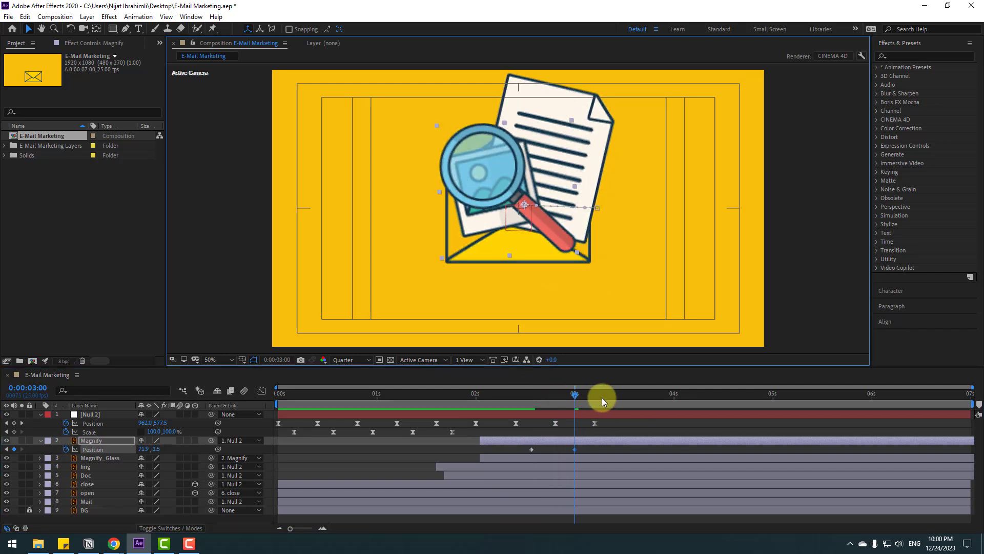
drag(602, 398, 629, 397)
drag(489, 187, 523, 137)
click(672, 393)
click(722, 395)
click(778, 394)
click(835, 398)
Apply Easy Ease to all the Magnify Position keyframes.
drag(845, 450, 491, 451)
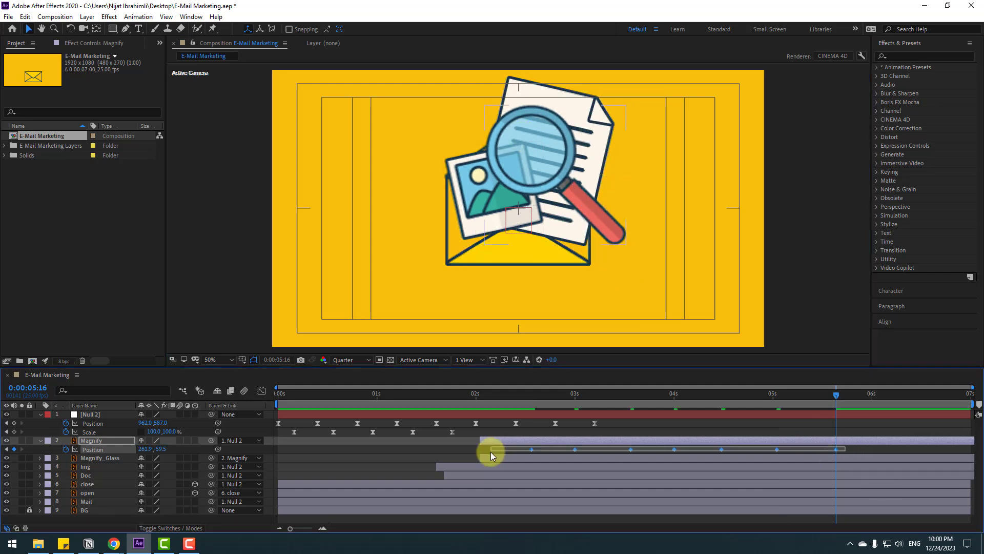
right_click(531, 449)
mouse_move(589, 443)
click(714, 475)
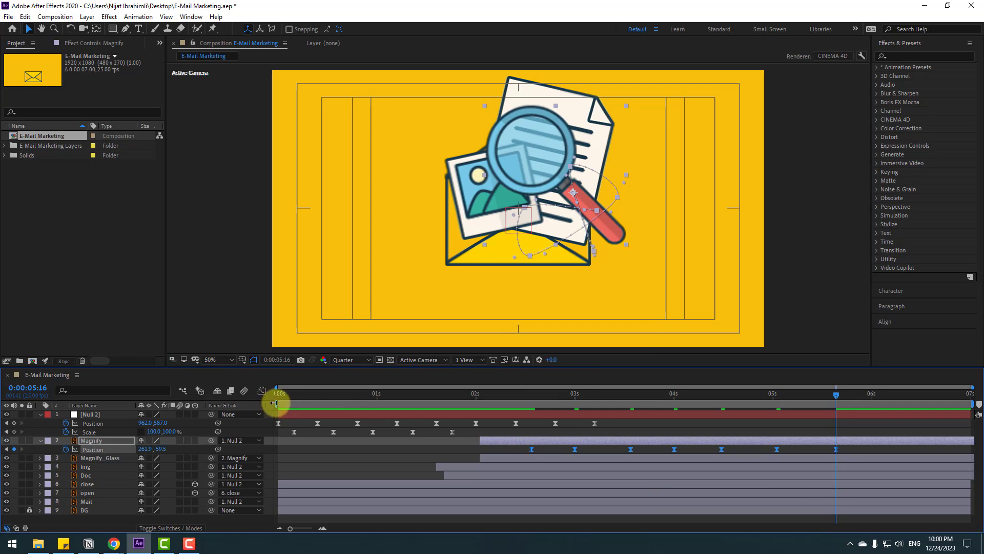
Start the work area at 2.5 s, add positions at 6:07 and 6:19, and move the last key to the end.
drag(273, 403, 510, 392)
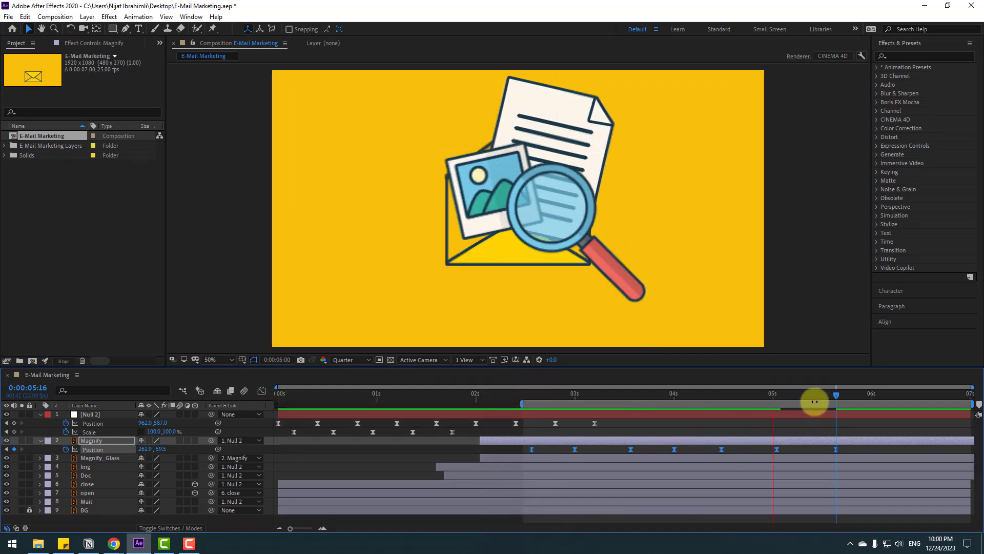
drag(842, 398, 900, 396)
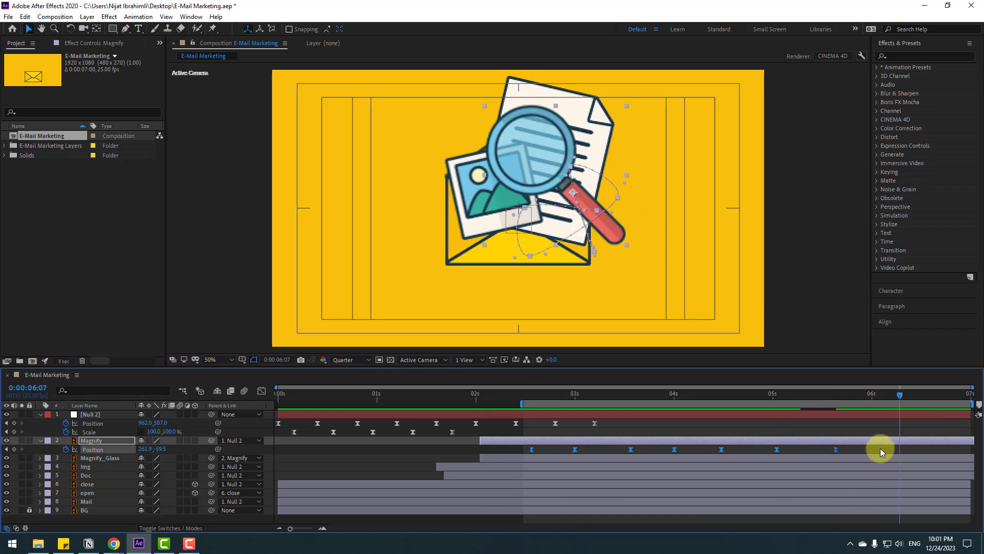
click(881, 448)
click(888, 441)
drag(514, 179, 469, 203)
drag(925, 395, 946, 399)
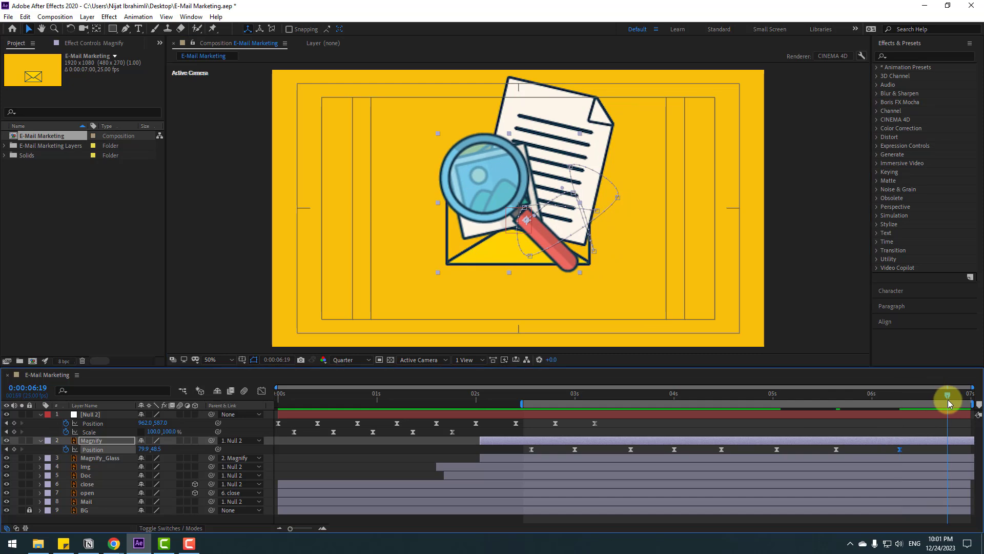
drag(548, 223, 586, 199)
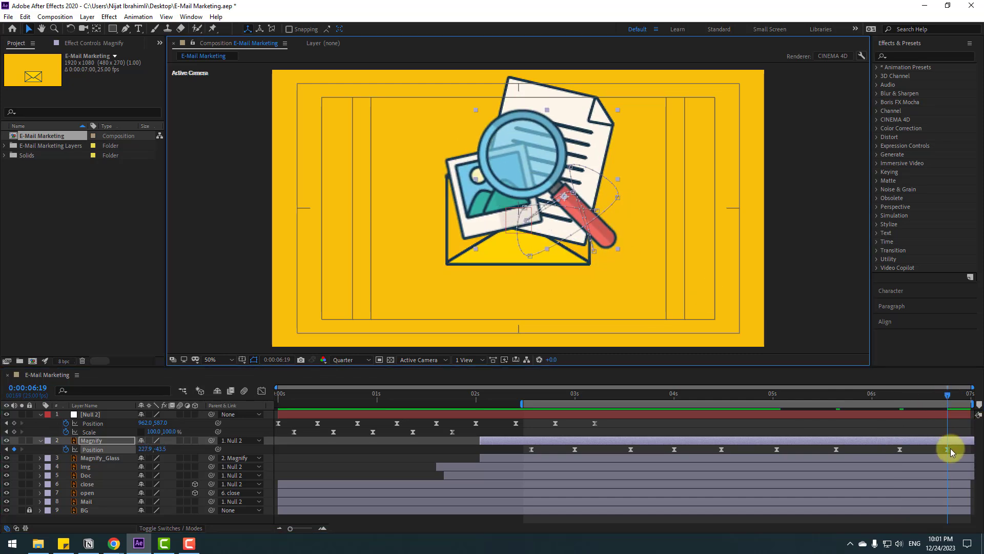
drag(952, 452, 967, 451)
Preview the roaming magnifier and show its Rotation keyframes alongside Position.
key(space)
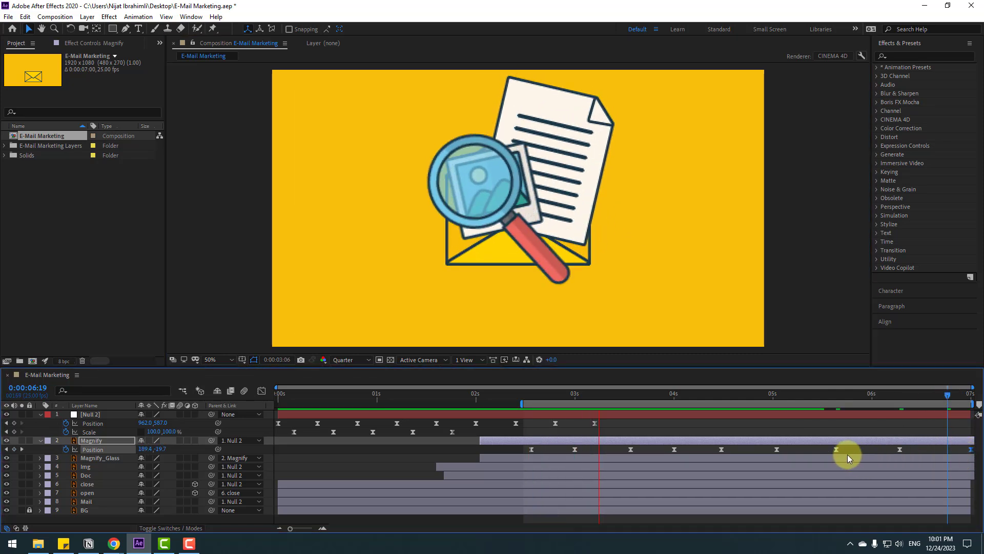
click(531, 393)
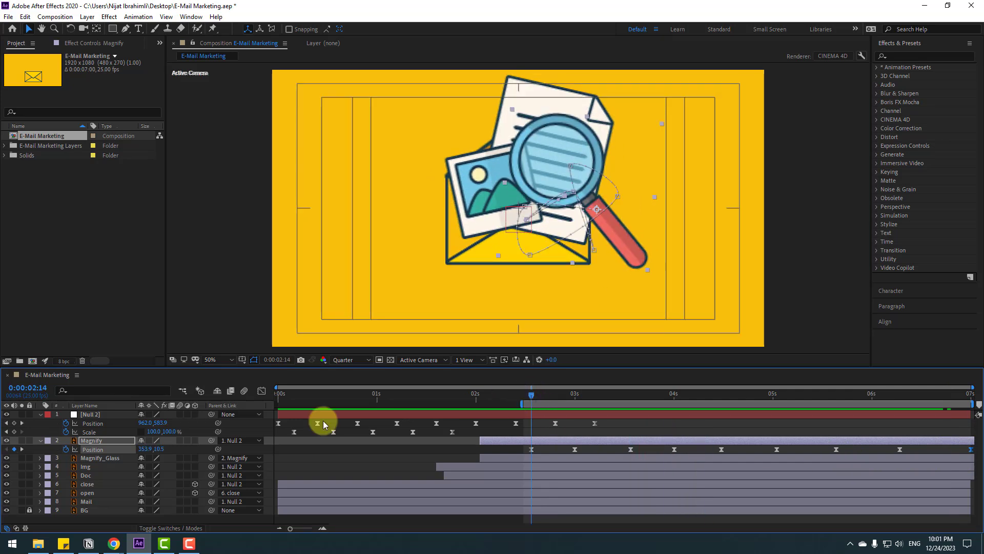
key(shift+r)
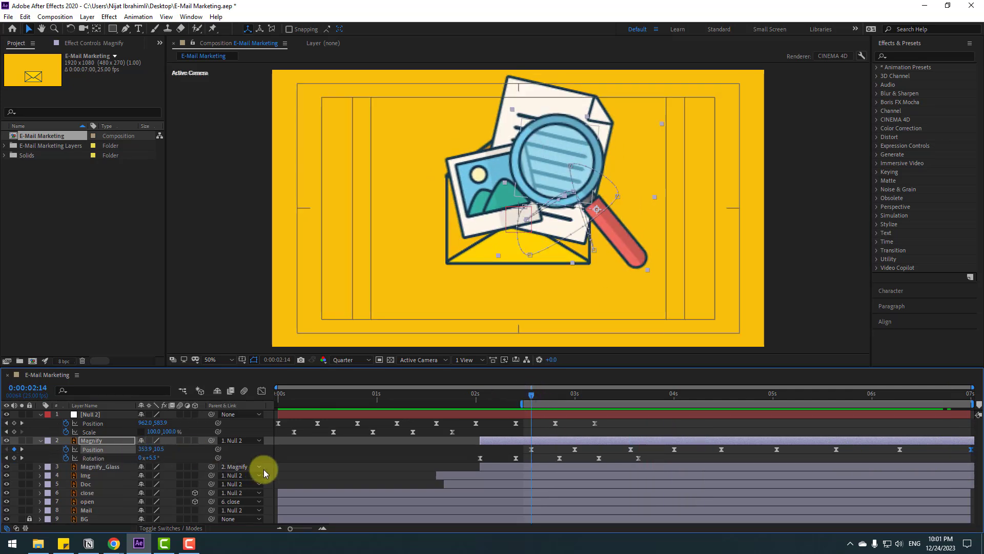
Key Magnify Rotation tilts at 4:00, 4:12 (14°) and 5:01.
drag(604, 395, 673, 395)
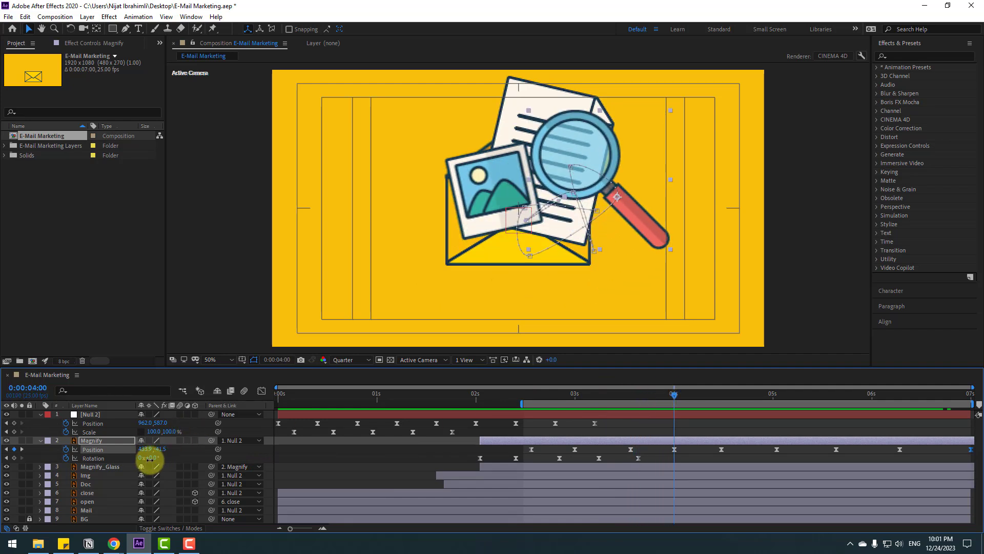
drag(150, 460, 145, 455)
drag(632, 396, 721, 398)
drag(156, 458, 165, 455)
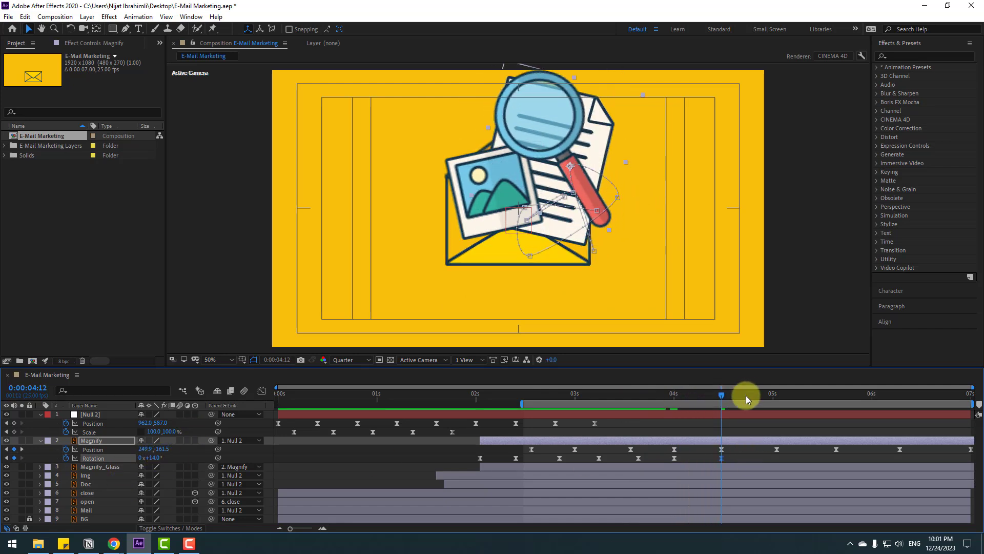
click(774, 396)
drag(774, 396, 778, 396)
drag(159, 456, 137, 456)
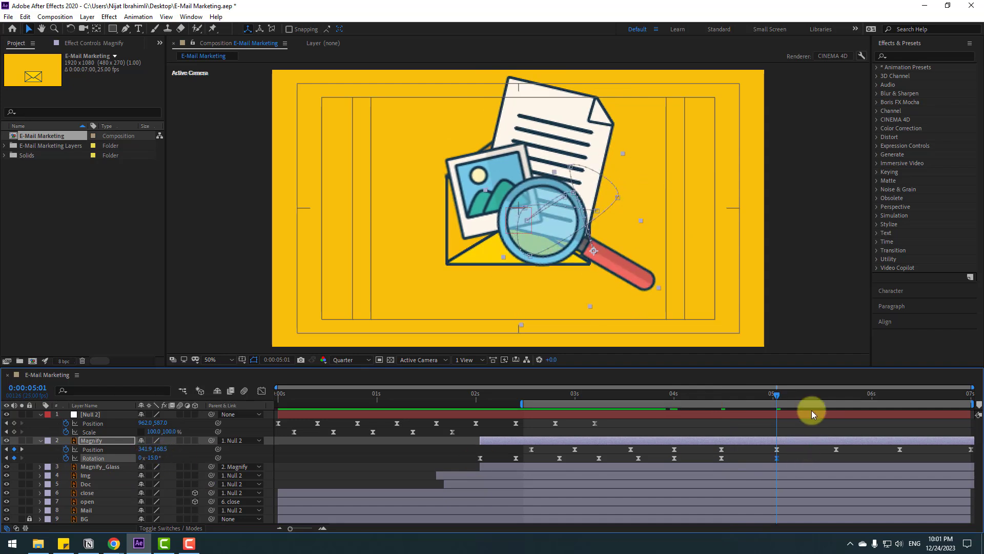
Key further tilts of -15° at 5:16, -16° at 6:07 and 11° at 6:24, then preview.
drag(813, 410, 837, 398)
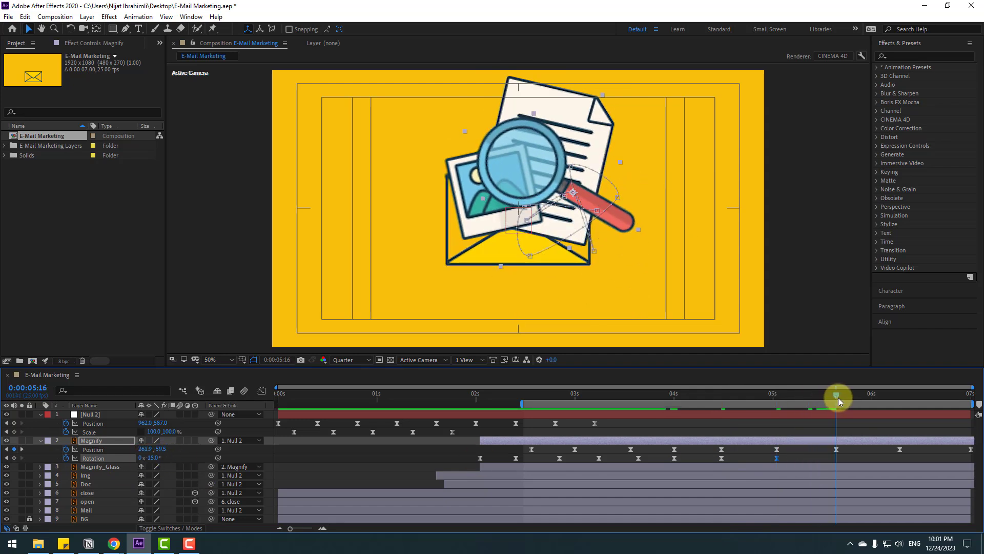
drag(149, 456, 202, 459)
drag(875, 396, 902, 400)
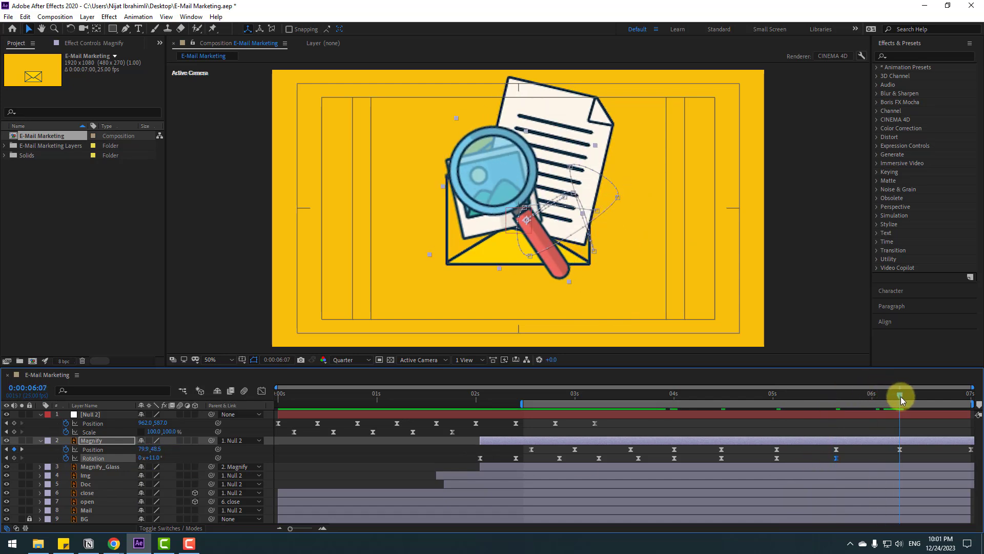
drag(147, 456, 143, 457)
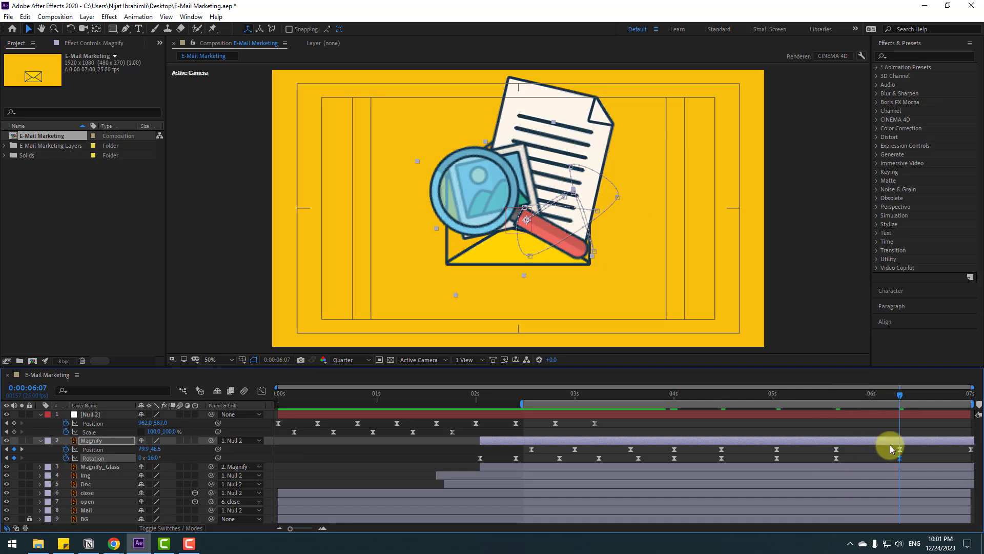
drag(918, 398, 974, 395)
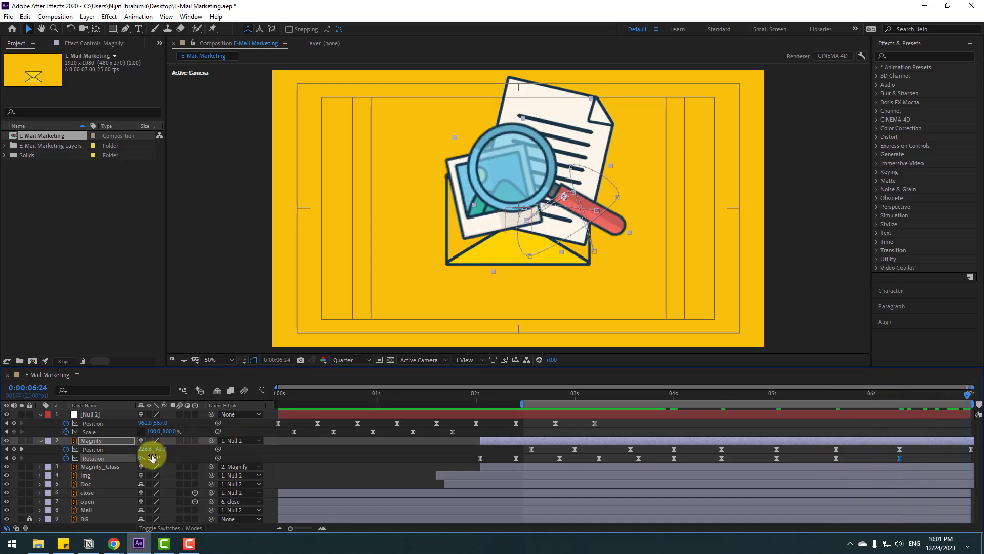
drag(153, 456, 163, 456)
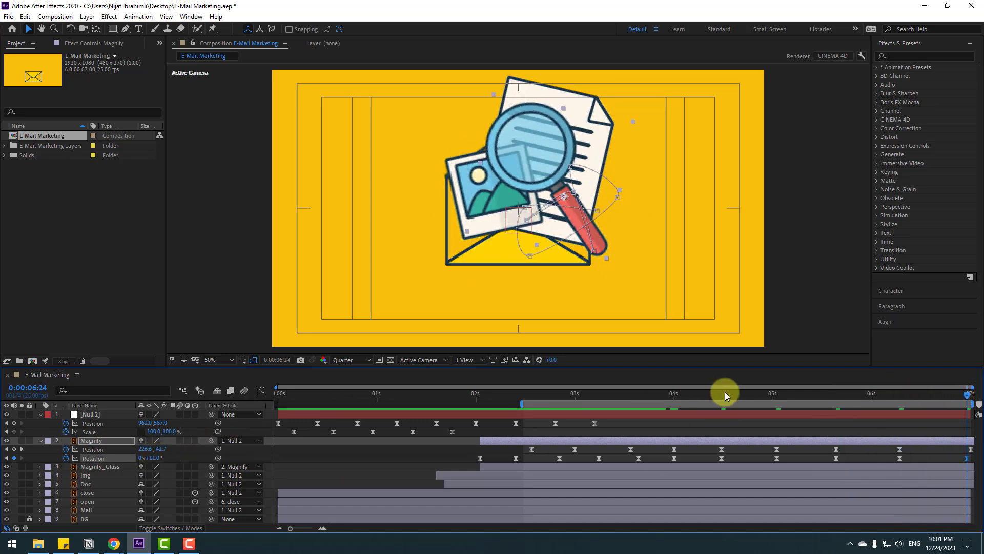
key(space)
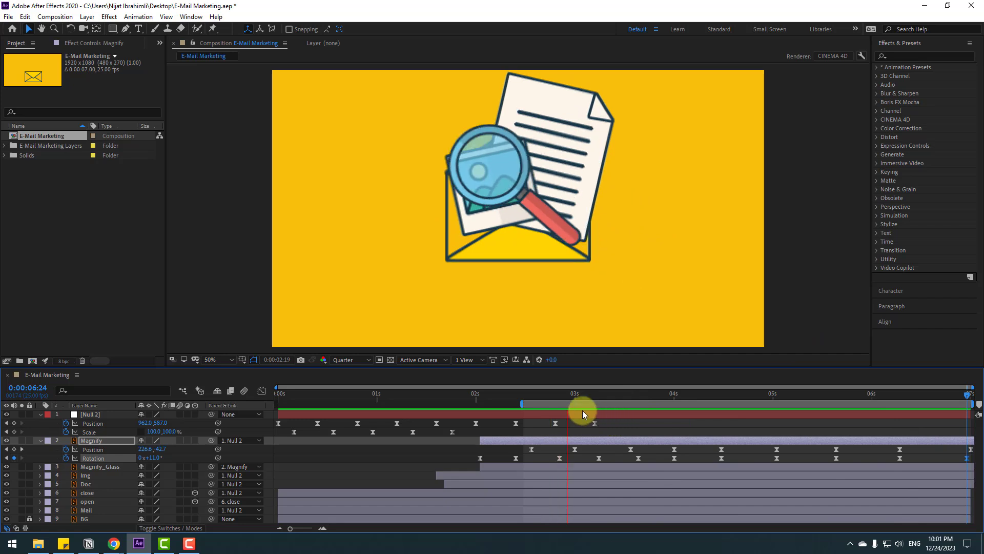
Stop the preview, return to 3 s and collapse the Magnify and Null 2 layers.
key(space)
drag(555, 407, 575, 405)
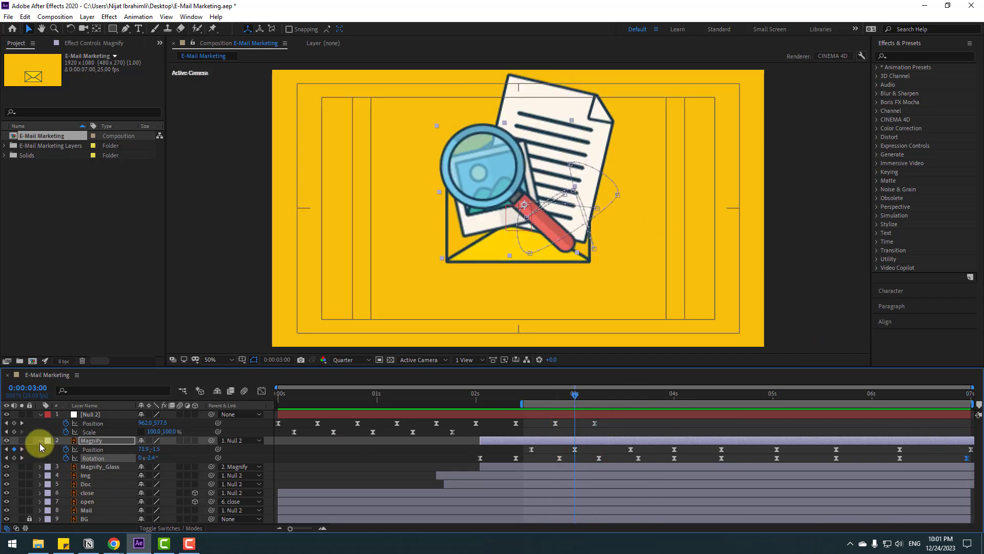
click(41, 440)
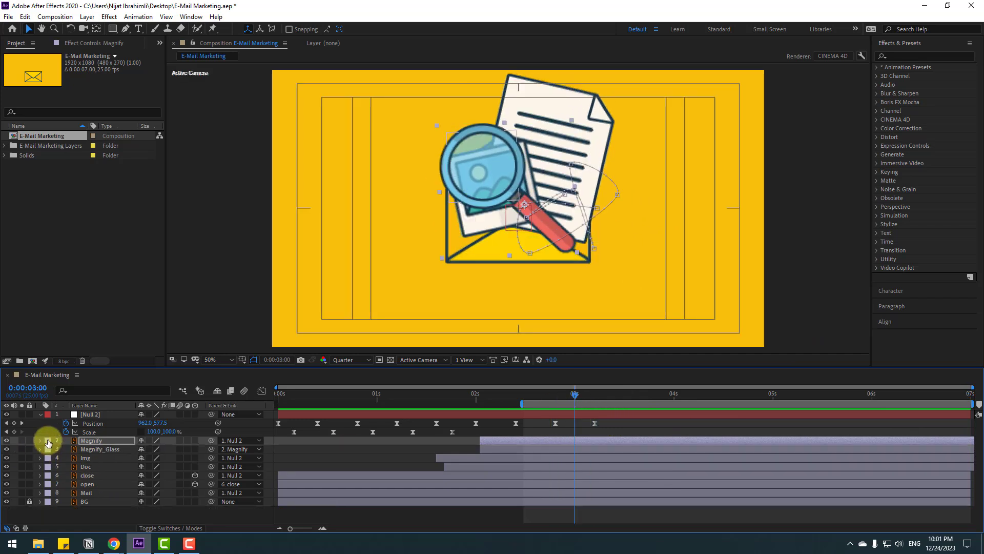
click(41, 415)
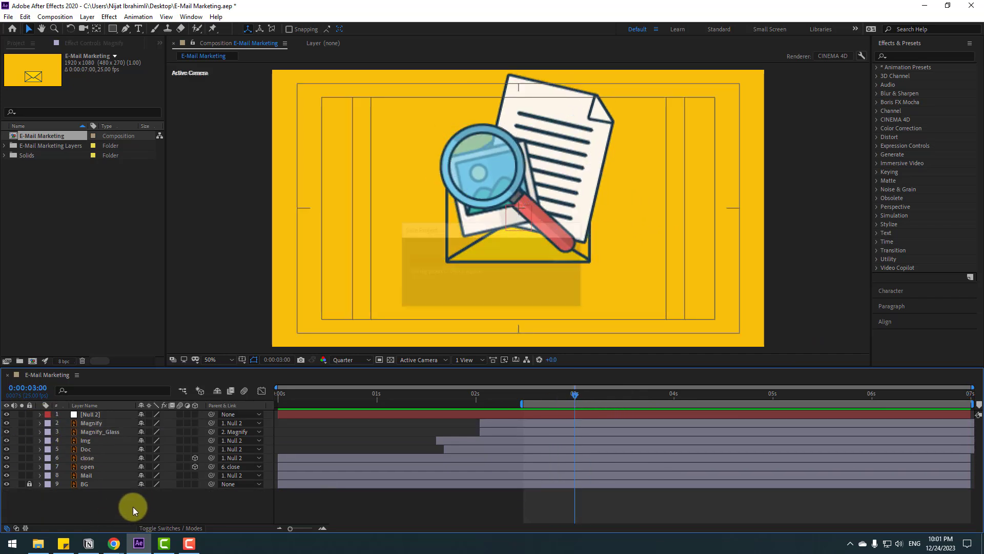
Create a new adjustment layer and name it Magnify Effect.
right_click(112, 504)
mouse_move(199, 392)
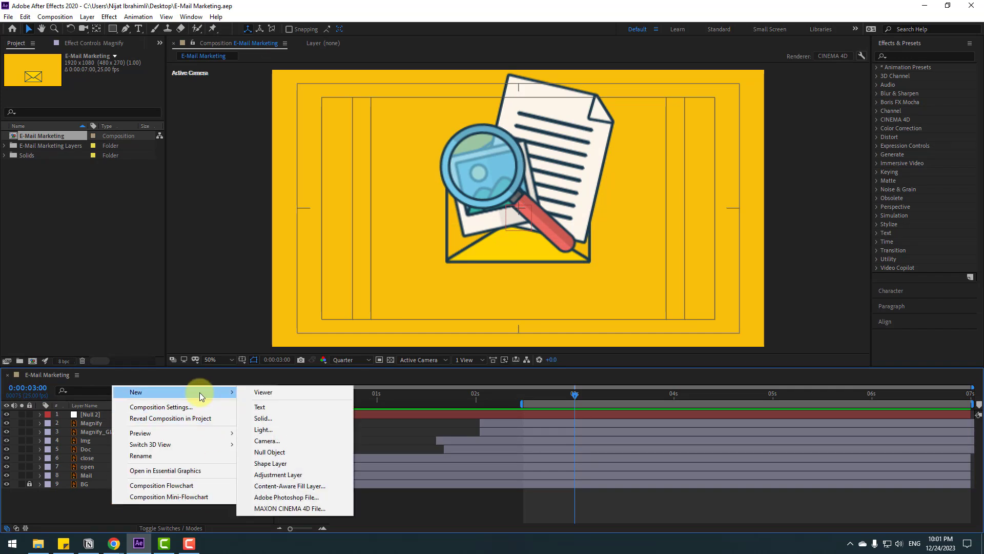
click(298, 477)
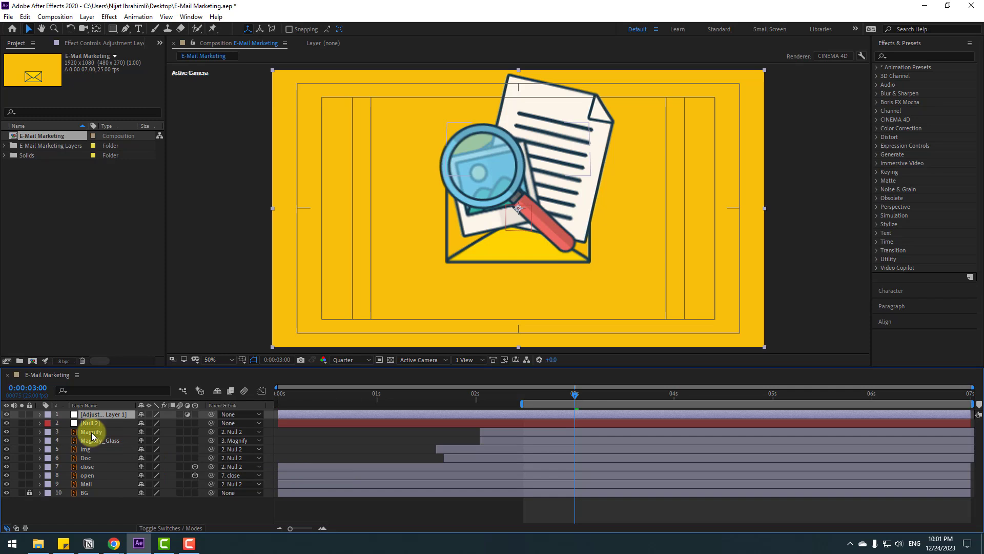
key(Return)
text(Magnify Effect)
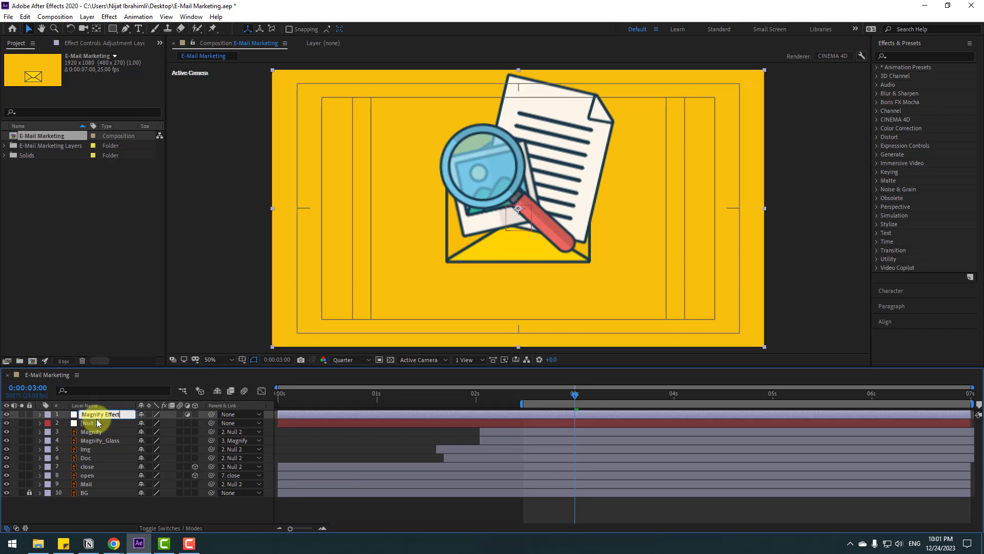
key(Return)
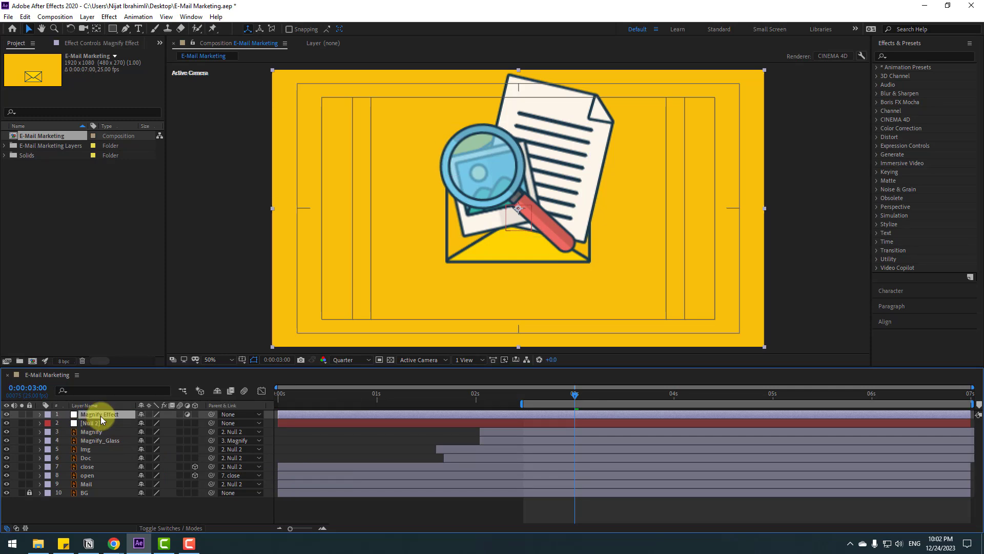
Apply the Magnify distortion to Magnify Effect and centre it on the glass at 828,380.
click(908, 57)
text(magnif)
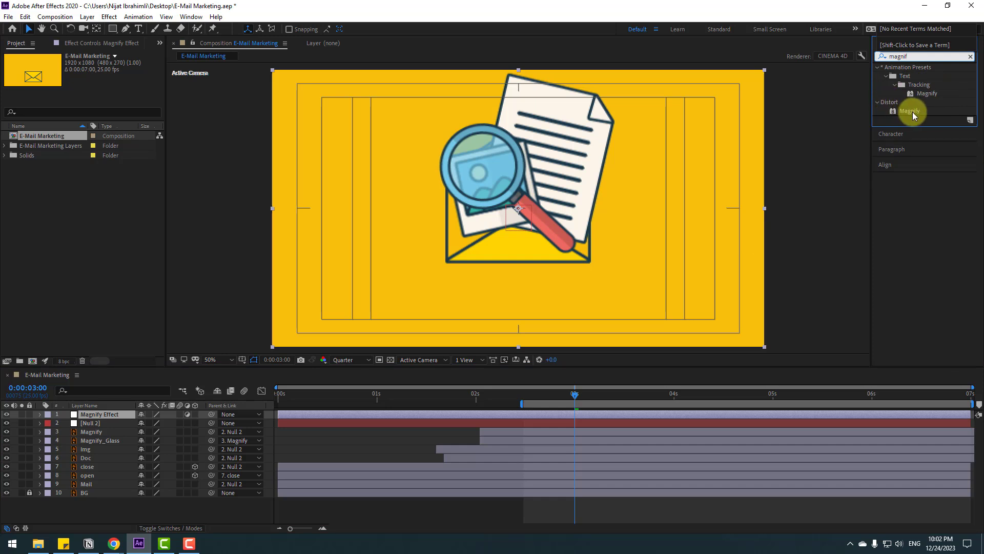
drag(913, 112, 94, 415)
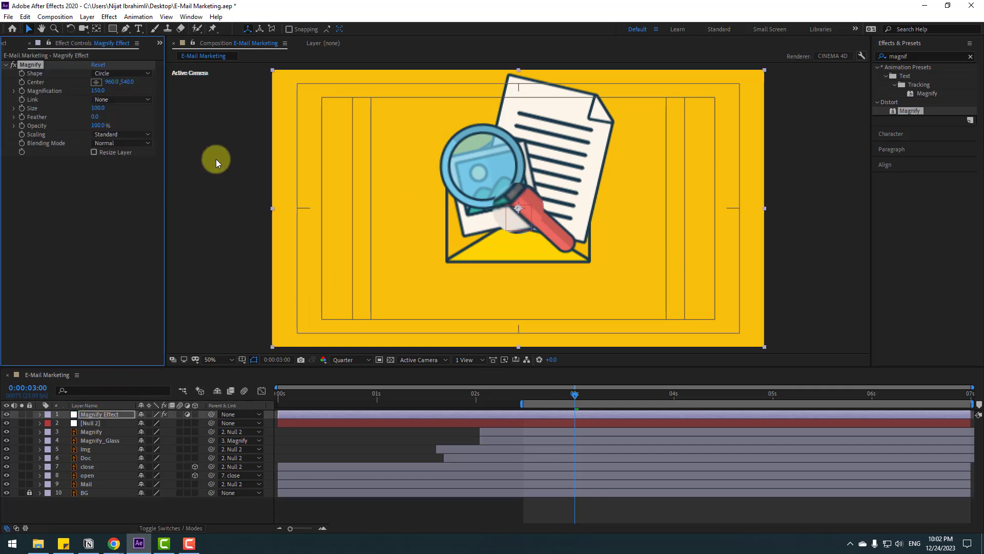
click(95, 82)
click(486, 169)
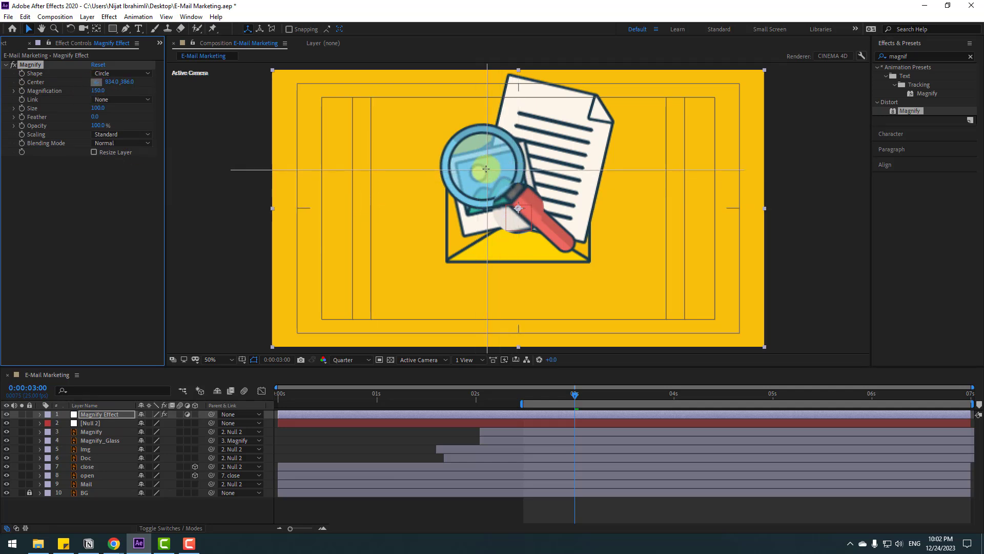
click(485, 168)
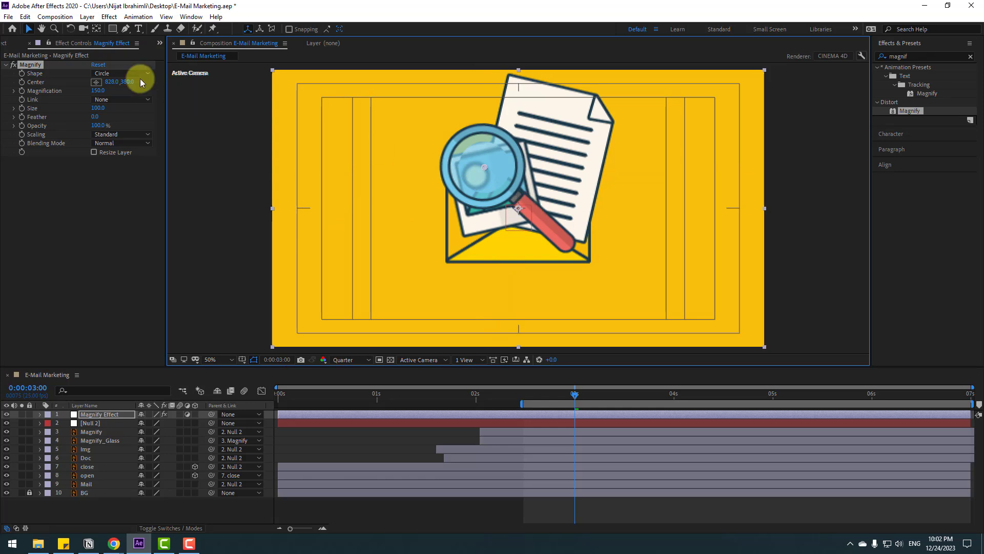
Adjust magnification, nudge the centre to 824,374, set Size 136, and move the layer below Magnify_Glass.
drag(96, 92, 109, 105)
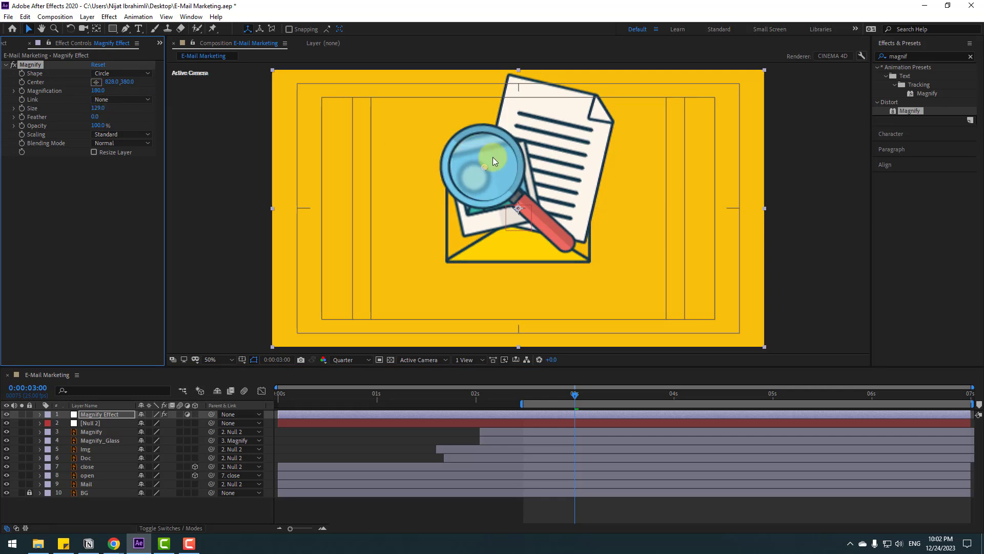
drag(485, 166, 483, 165)
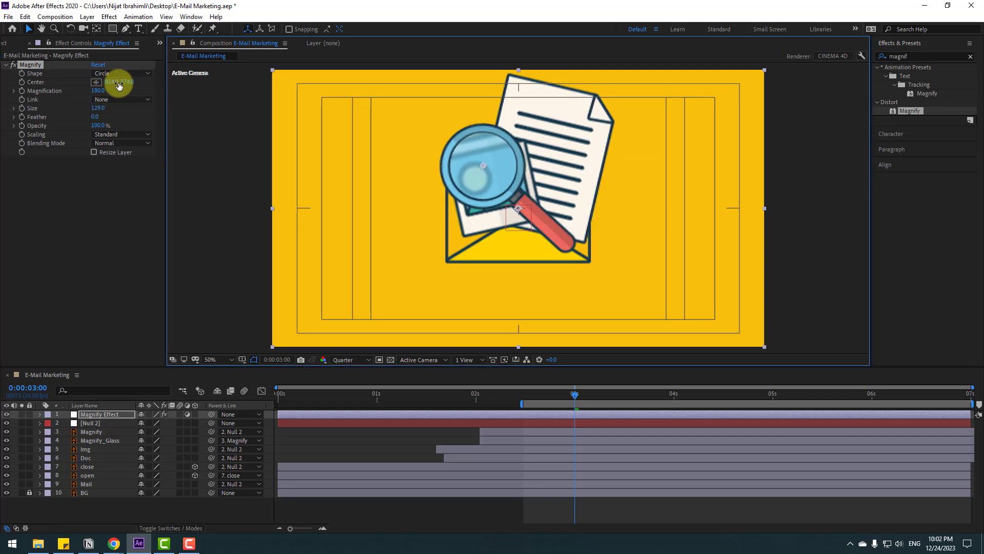
drag(100, 112, 109, 109)
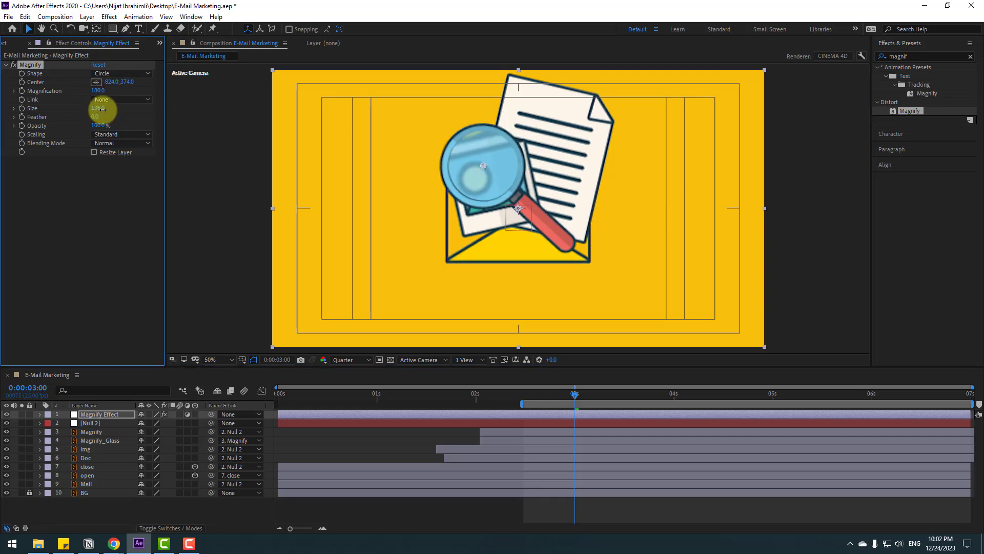
click(105, 418)
drag(104, 416, 110, 444)
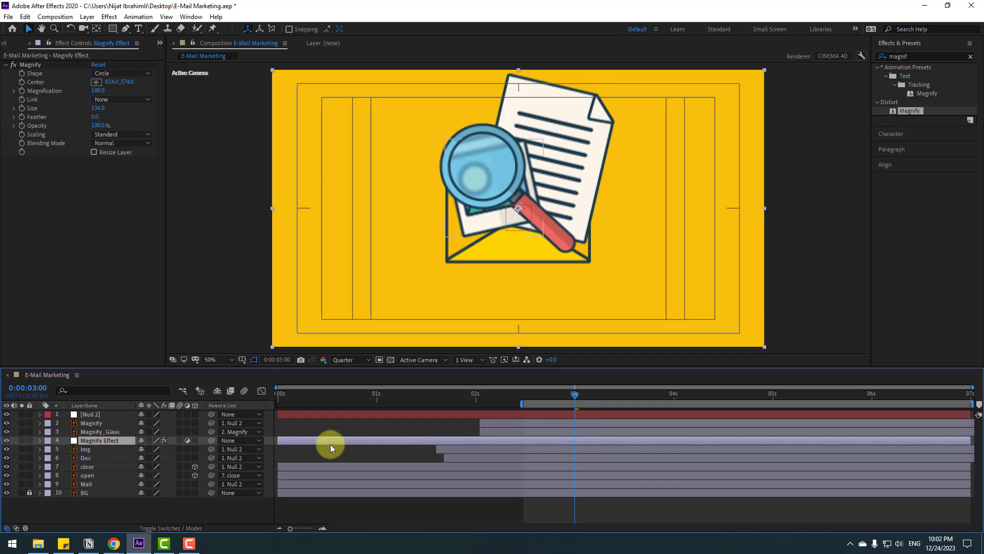
Start Magnify Effect at 2 s and reveal its Magnify properties and the Magnify layer's keyframes.
drag(330, 444, 359, 442)
drag(469, 444, 506, 444)
click(94, 440)
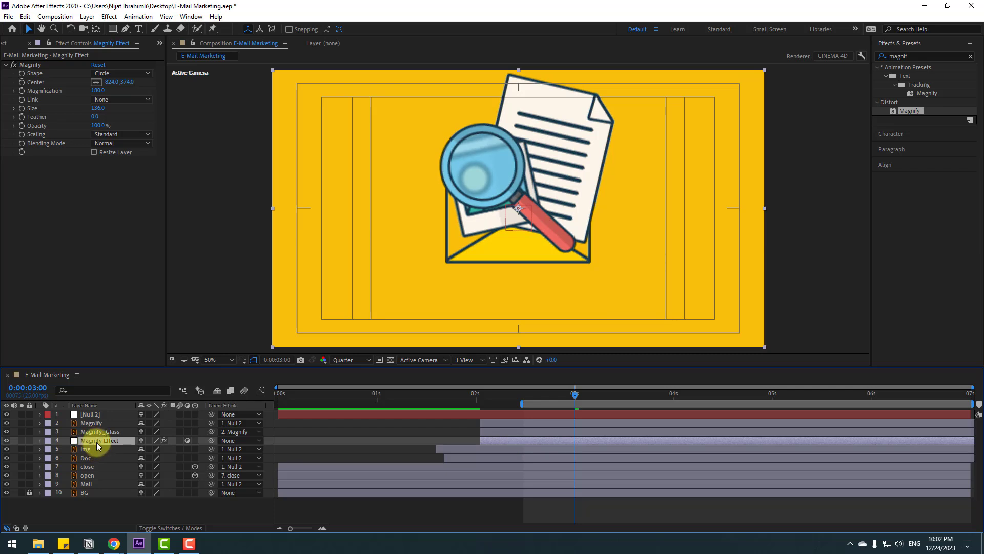
key(e)
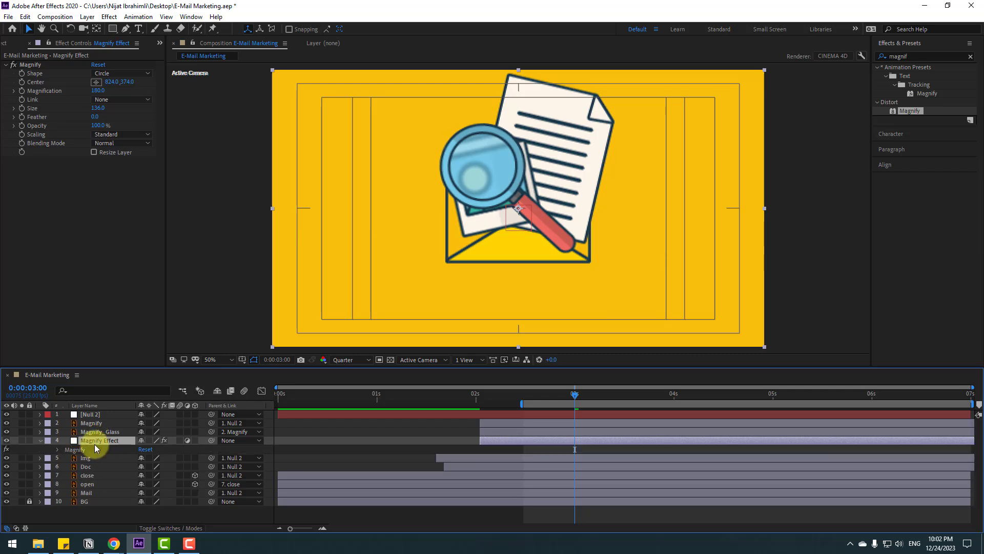
click(57, 450)
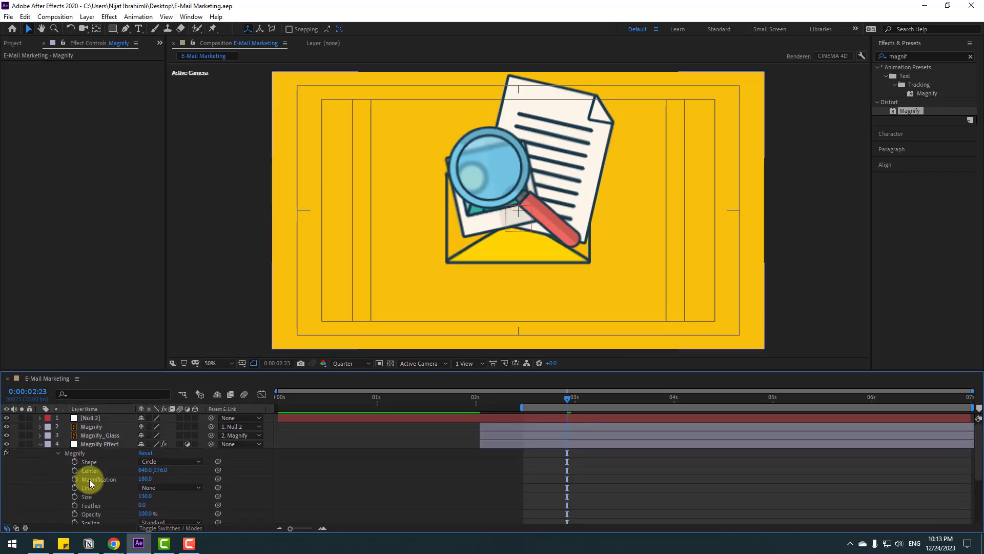
click(96, 427)
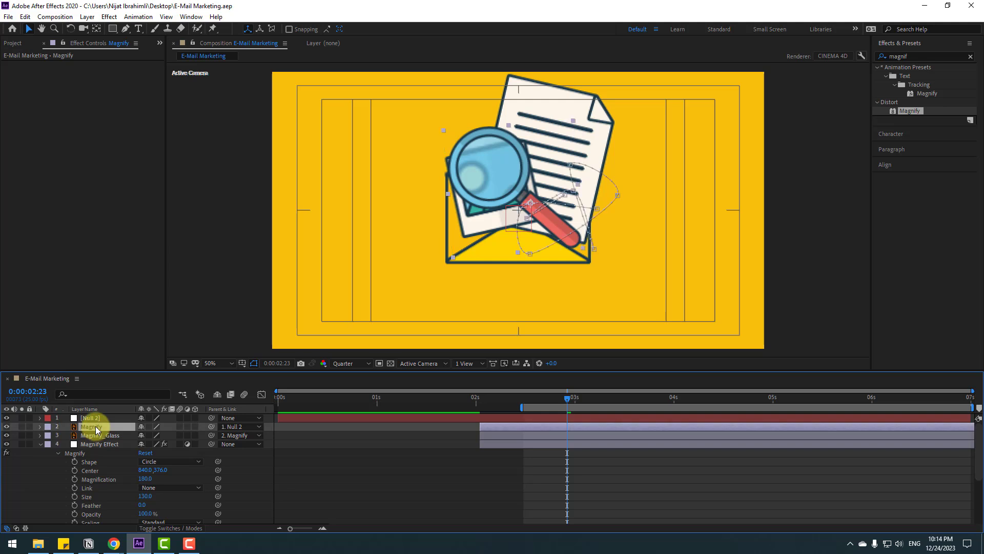
key(u)
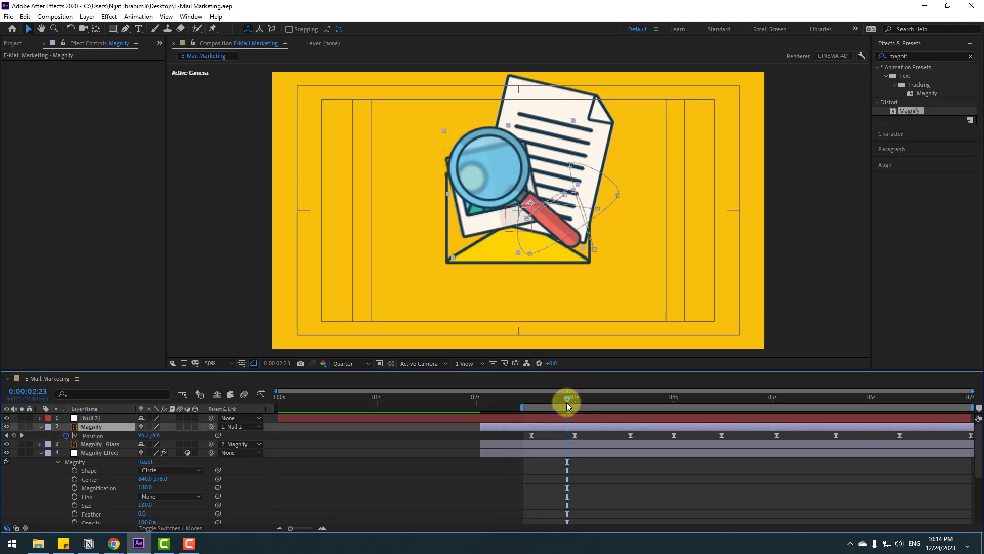
At 0:00:02:14, place the lens Center on the glass, set Size 155, and keyframe Center.
drag(545, 400, 533, 397)
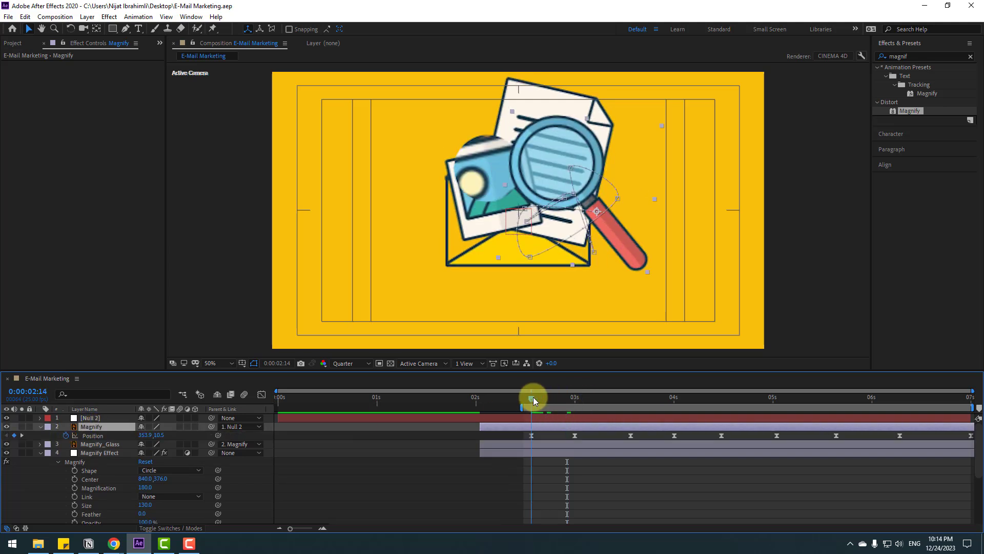
click(95, 480)
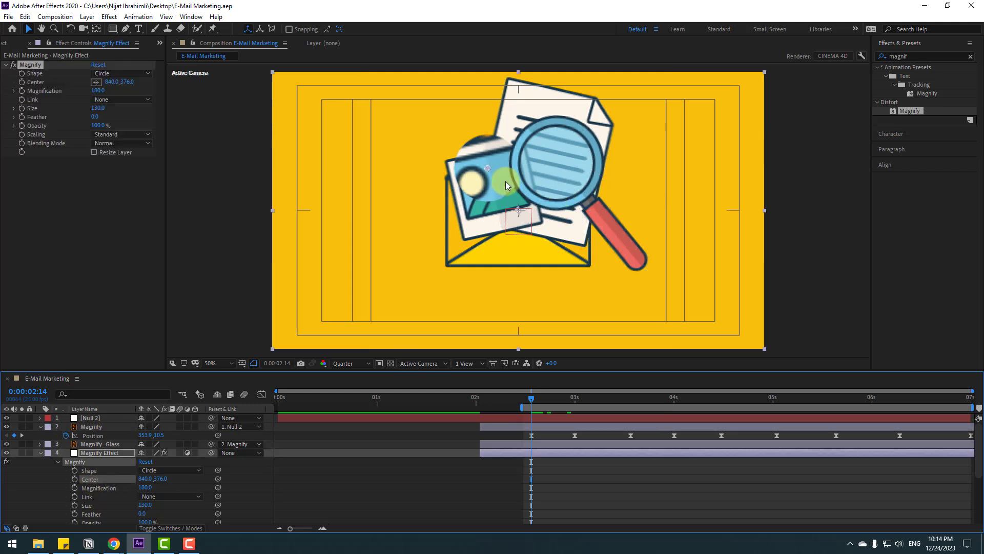
drag(488, 170, 557, 166)
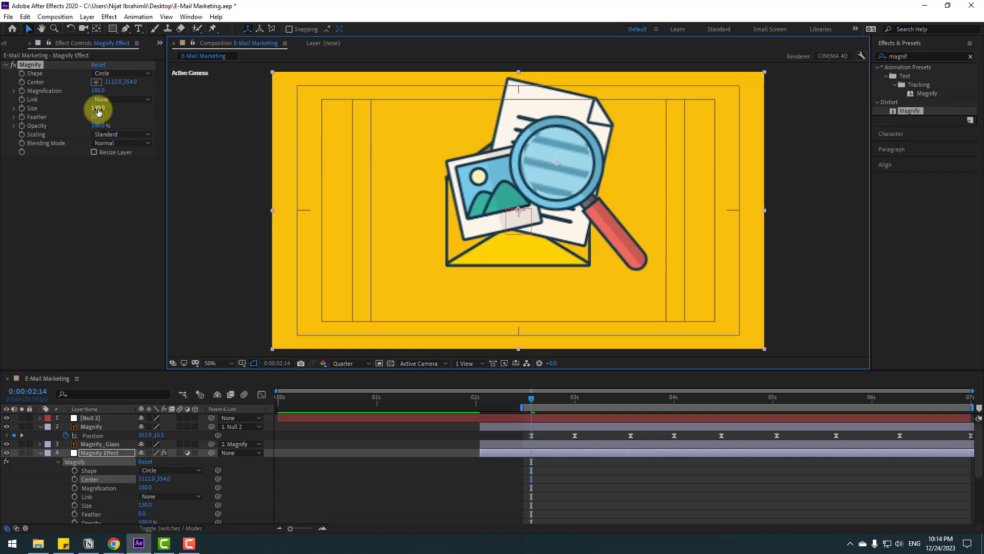
drag(99, 113, 108, 108)
click(76, 477)
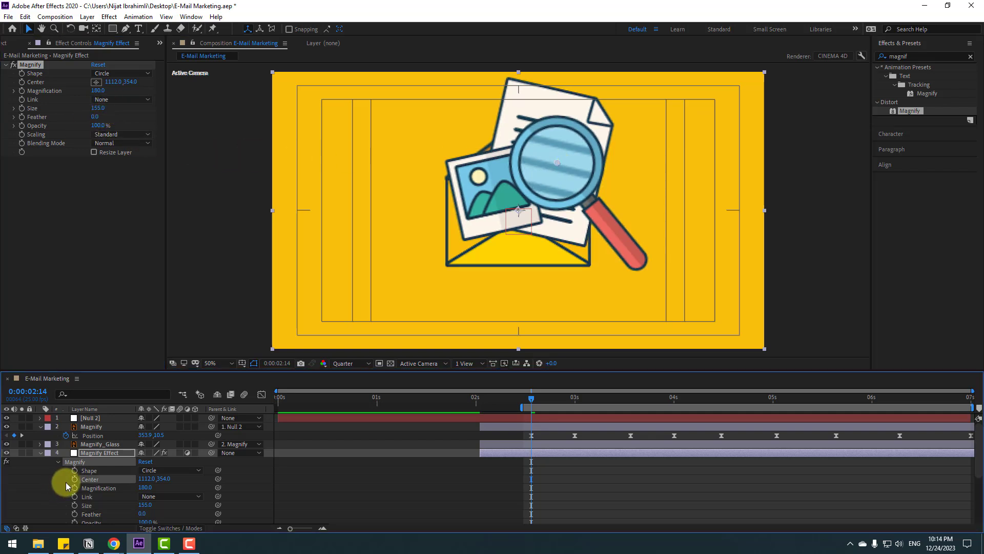
click(75, 479)
Keyframe the Magnify Center on the lens at 2:24, 3:13, 4s and 4:12.
drag(534, 399, 575, 400)
drag(557, 163, 480, 167)
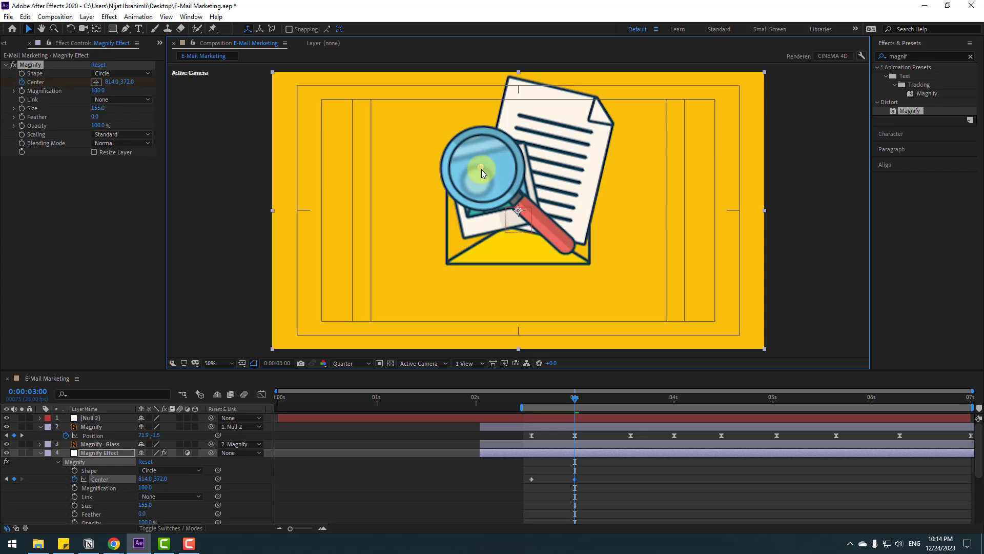
drag(578, 399, 627, 399)
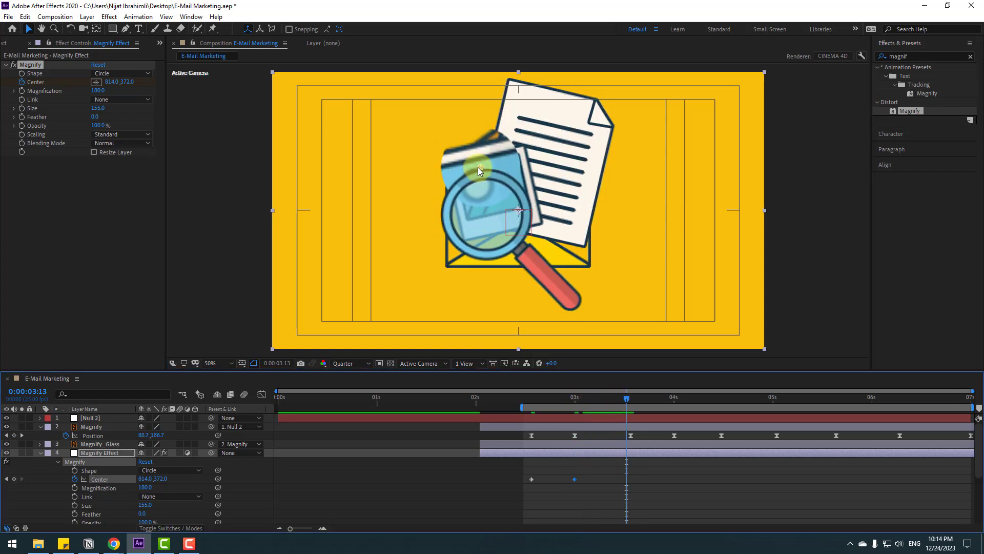
key(Page_Down)
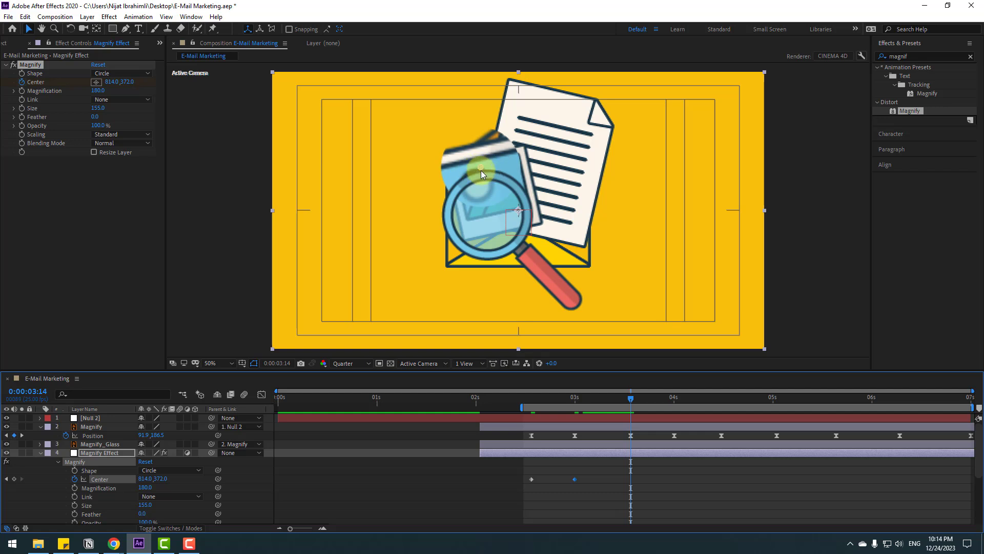
drag(480, 167, 482, 214)
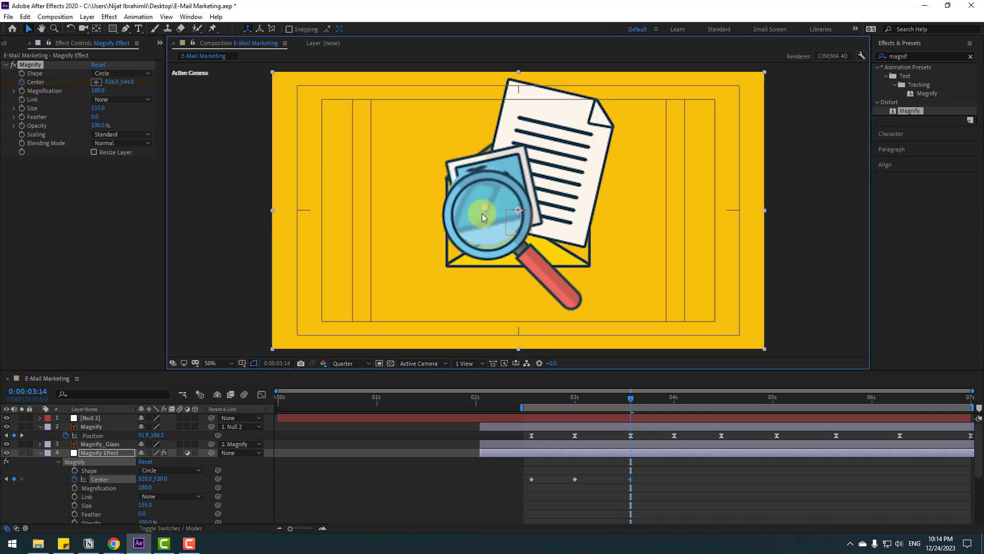
drag(632, 403, 674, 397)
drag(489, 222, 566, 170)
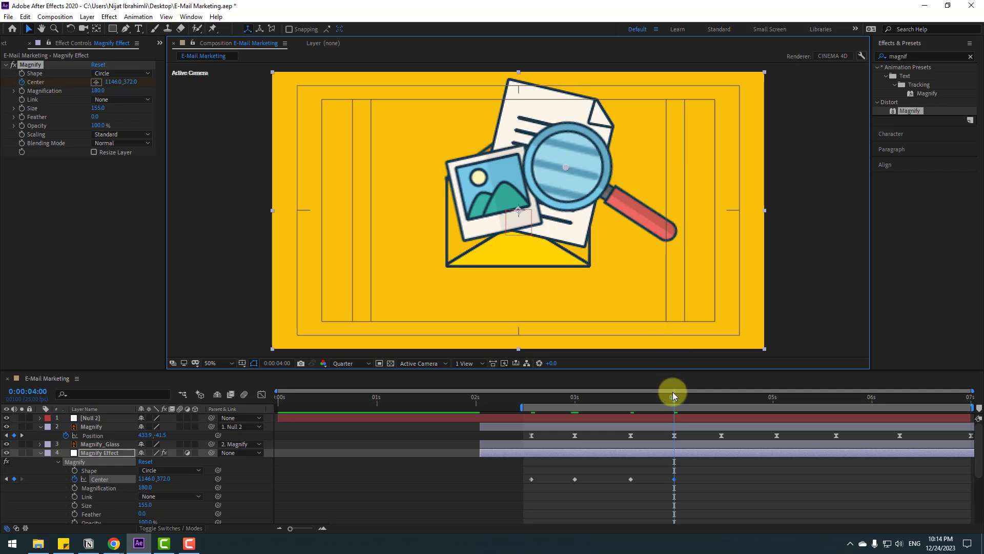
drag(672, 392, 718, 389)
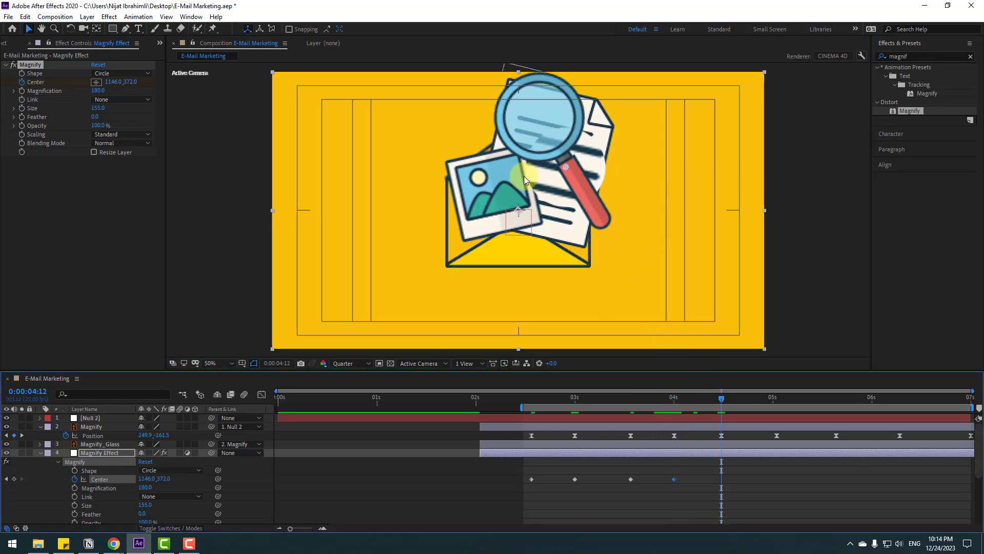
drag(559, 171, 538, 117)
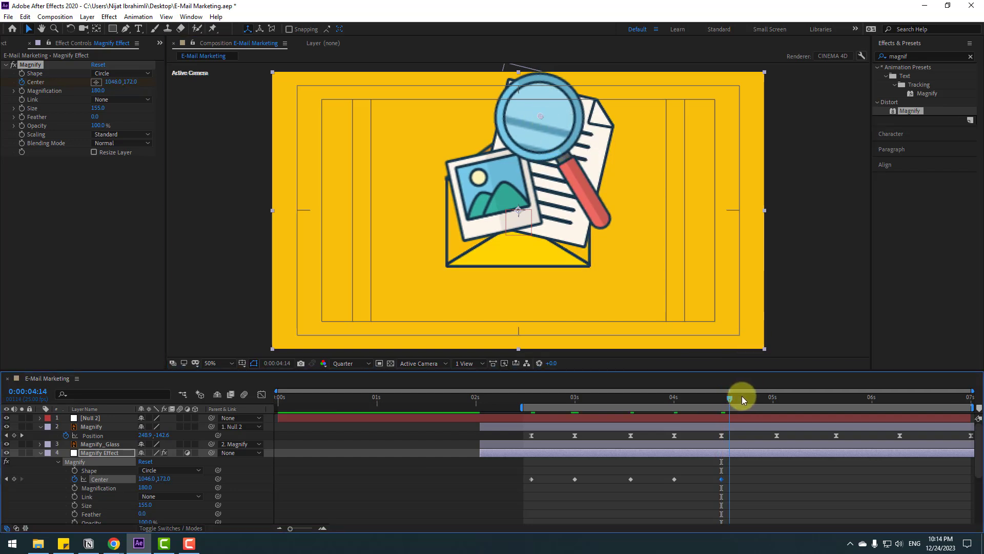
Keep keyframing the Magnify Center on the lens through 5:16, 6:07 and 6:24.
drag(743, 395, 777, 390)
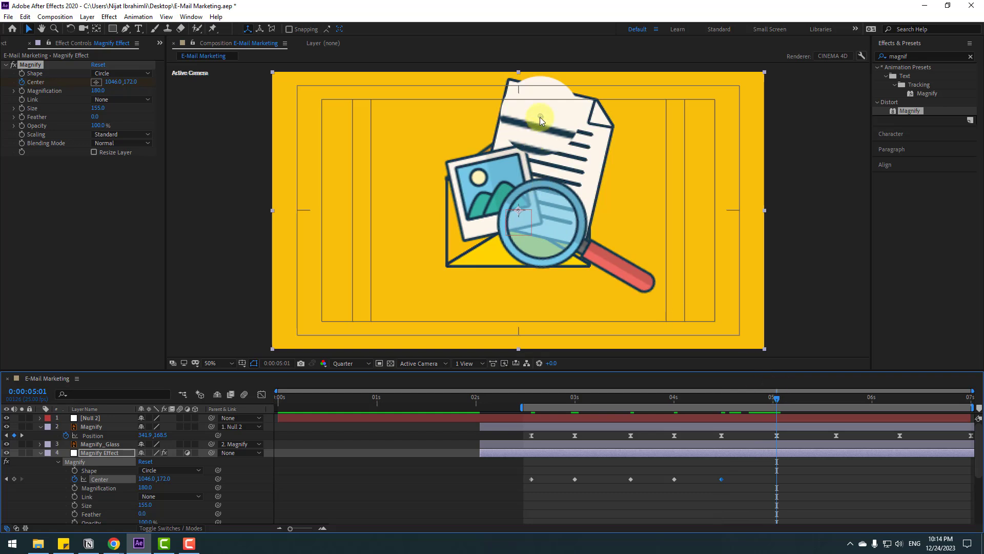
drag(540, 117, 544, 226)
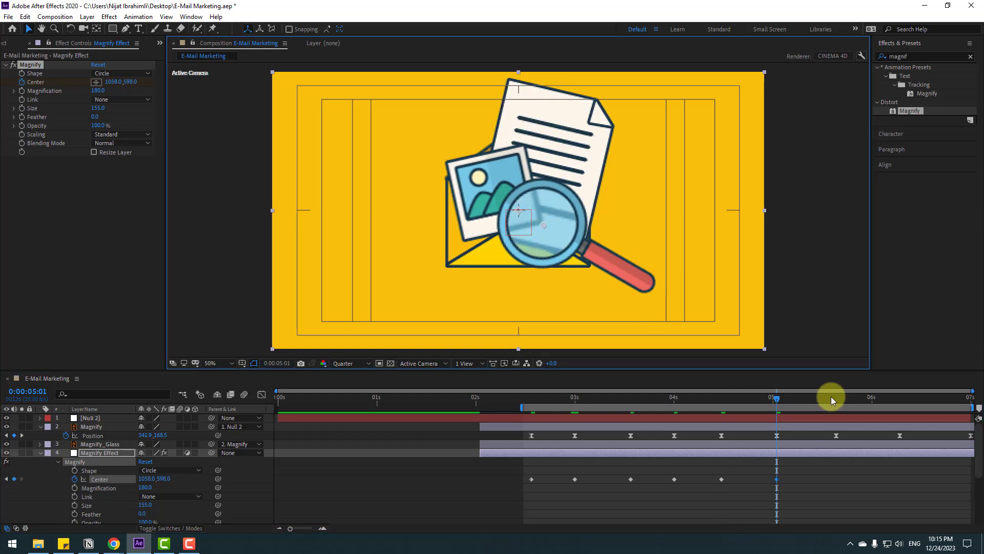
drag(809, 397, 836, 398)
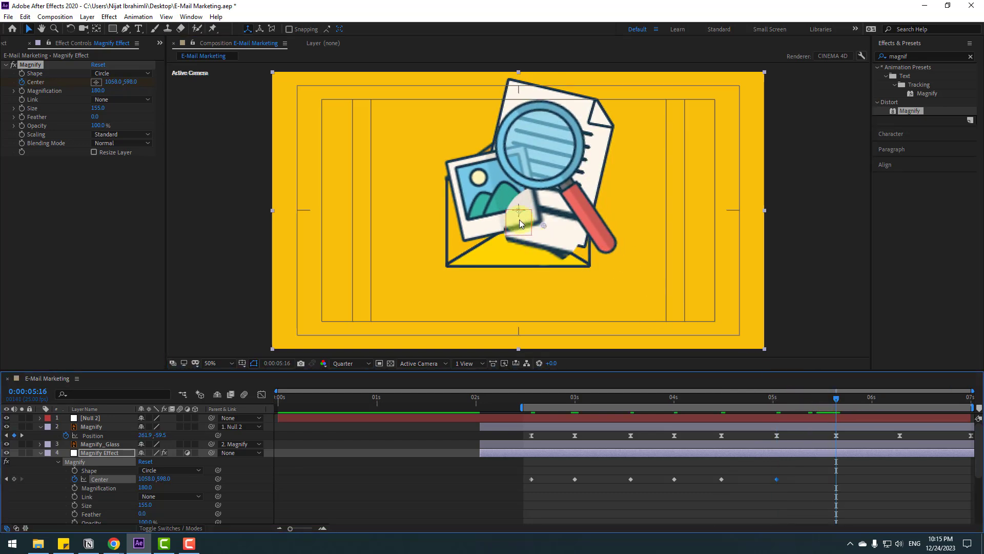
drag(540, 222, 538, 141)
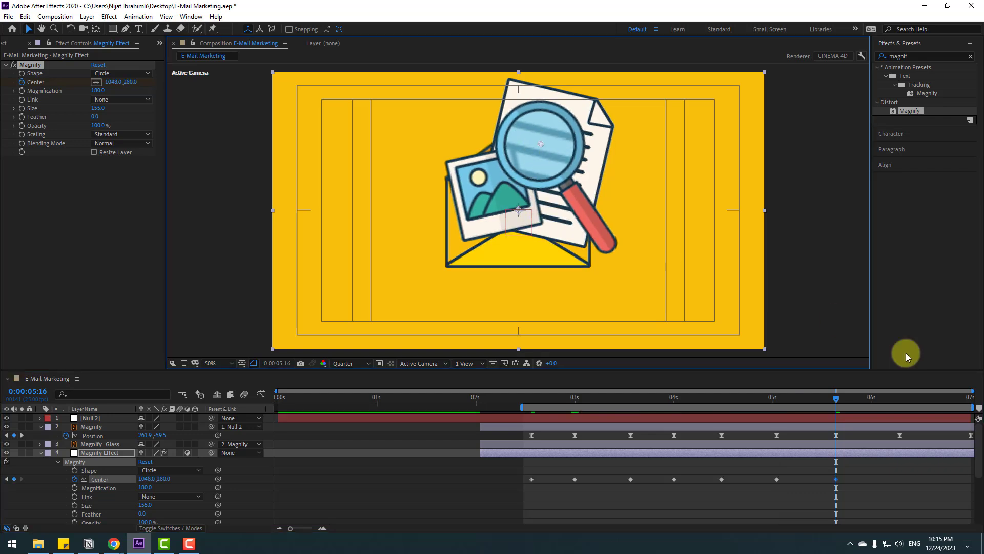
drag(859, 401, 900, 393)
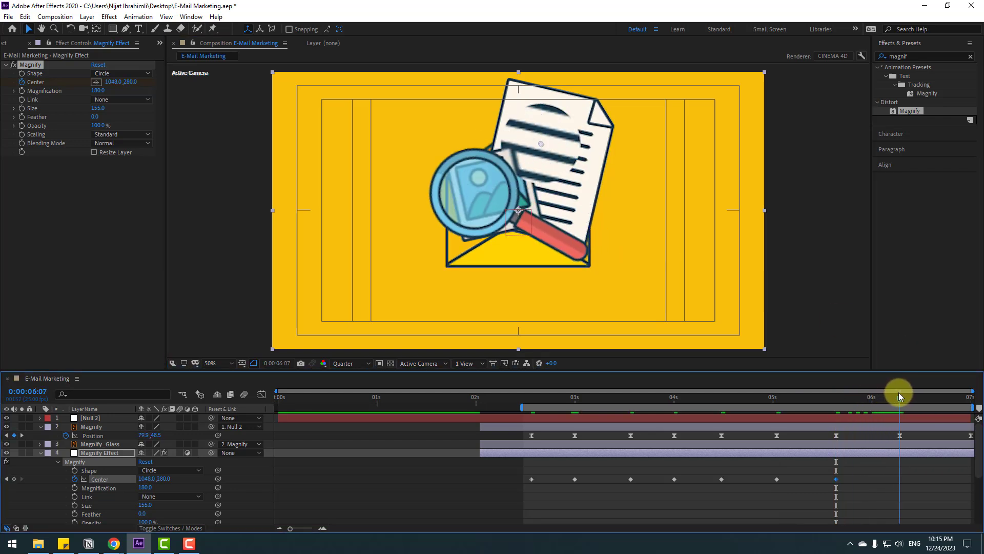
drag(542, 143, 481, 191)
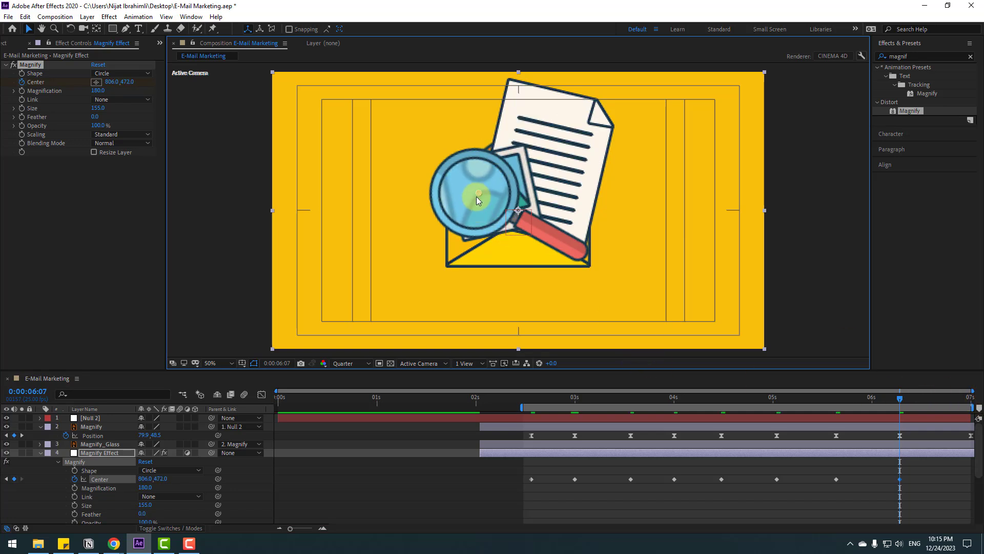
drag(907, 398, 981, 397)
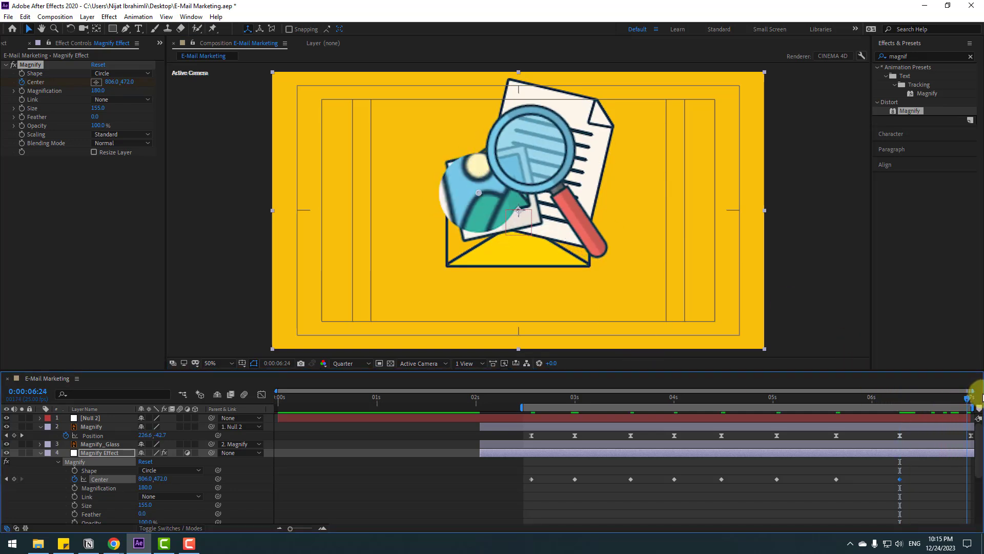
drag(491, 191, 531, 153)
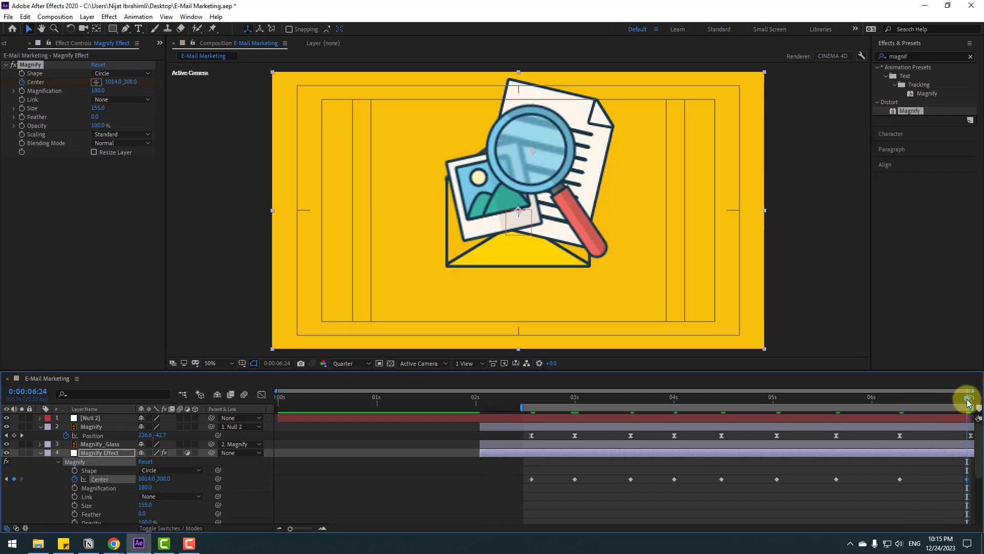
drag(967, 399, 535, 409)
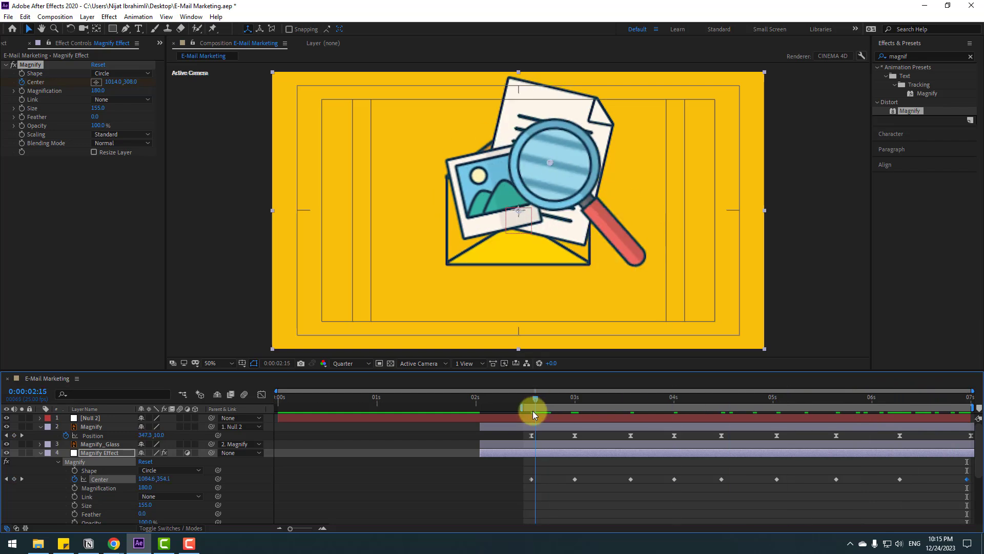
Apply Easy Ease to all nine Magnify Center keyframes and review the motion.
drag(523, 469, 969, 500)
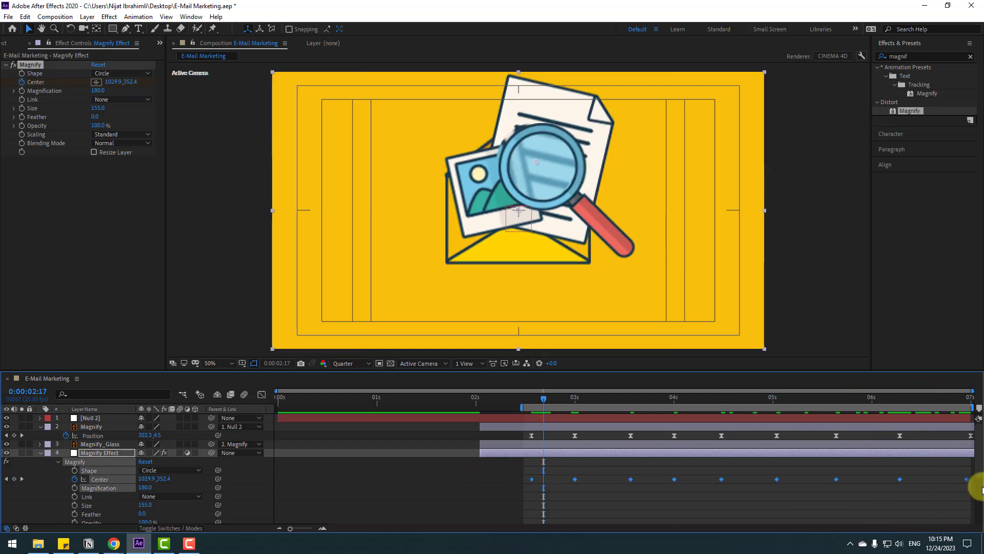
right_click(575, 480)
mouse_move(600, 470)
click(720, 405)
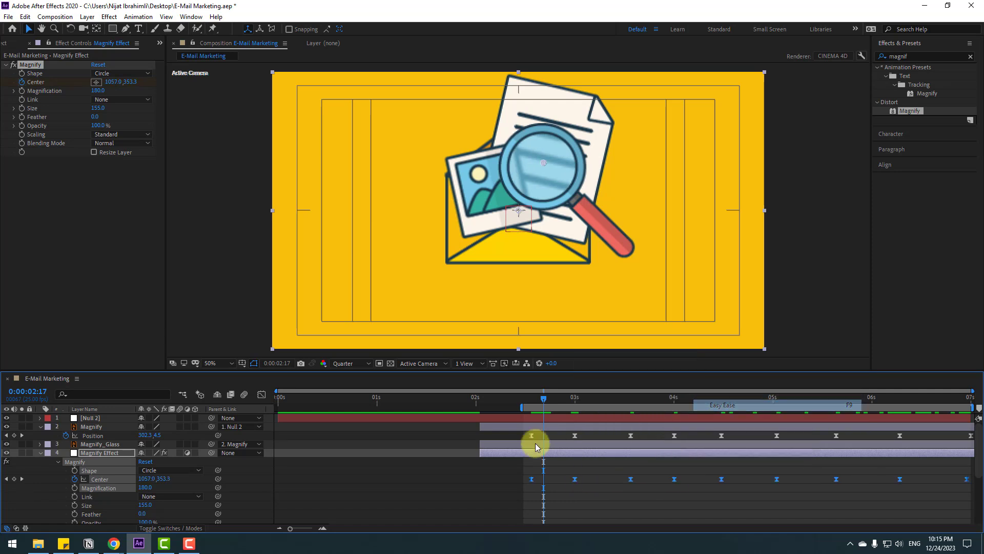
drag(512, 399, 555, 395)
Nudge the Magnify Effect's Center into the glass lens at 0:00:02:20.
click(582, 464)
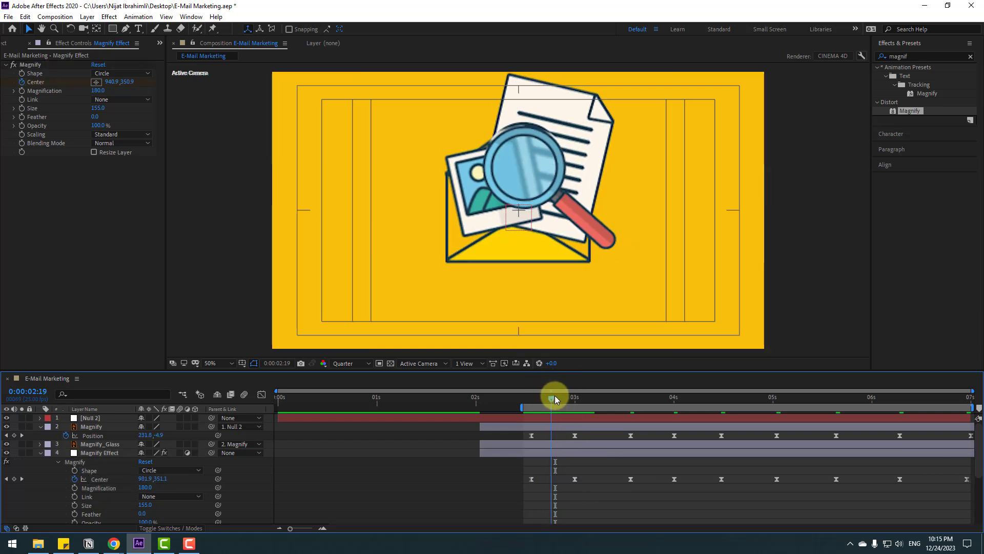
click(567, 453)
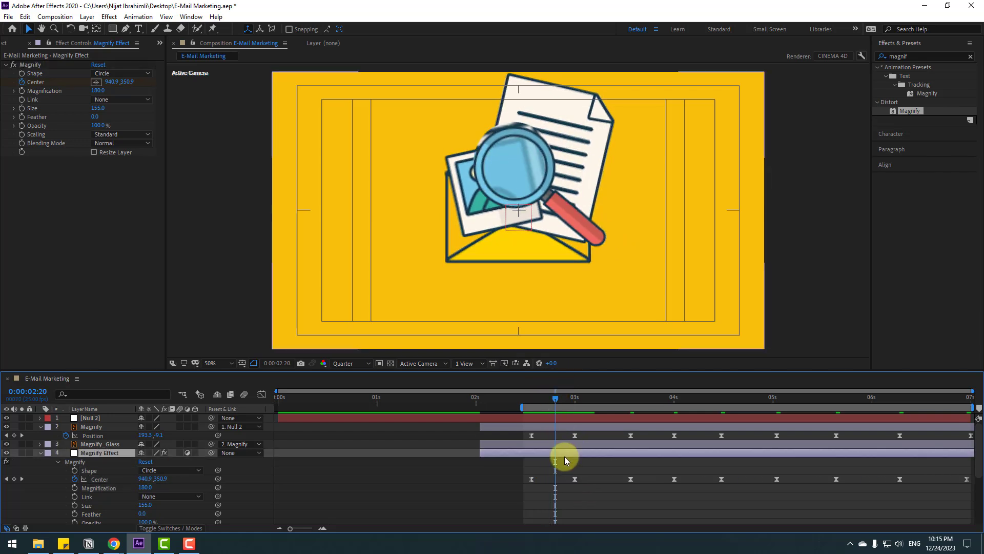
click(96, 461)
click(100, 479)
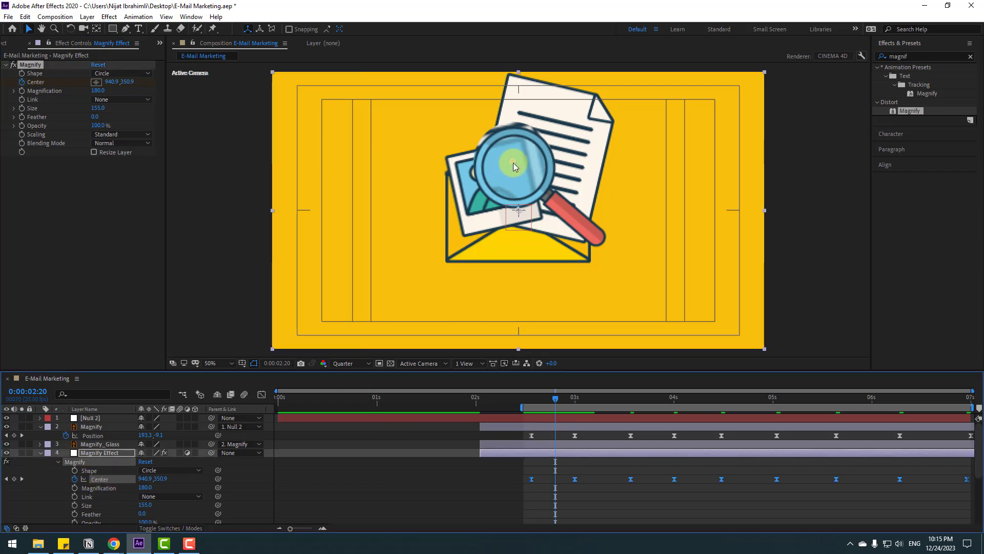
drag(513, 162, 515, 167)
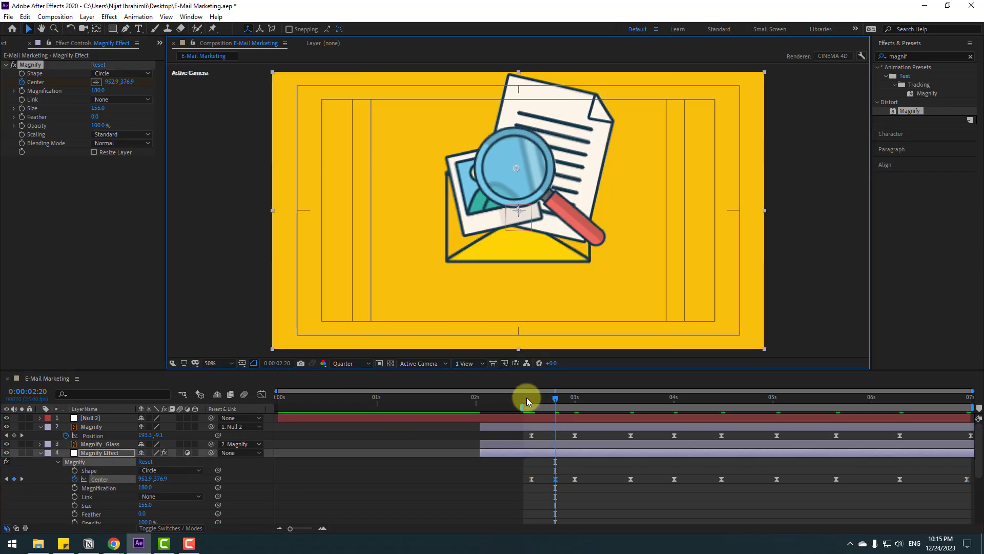
Scrub past 2:20 and play a preview to confirm the distortion stays in the lens.
drag(527, 398, 981, 380)
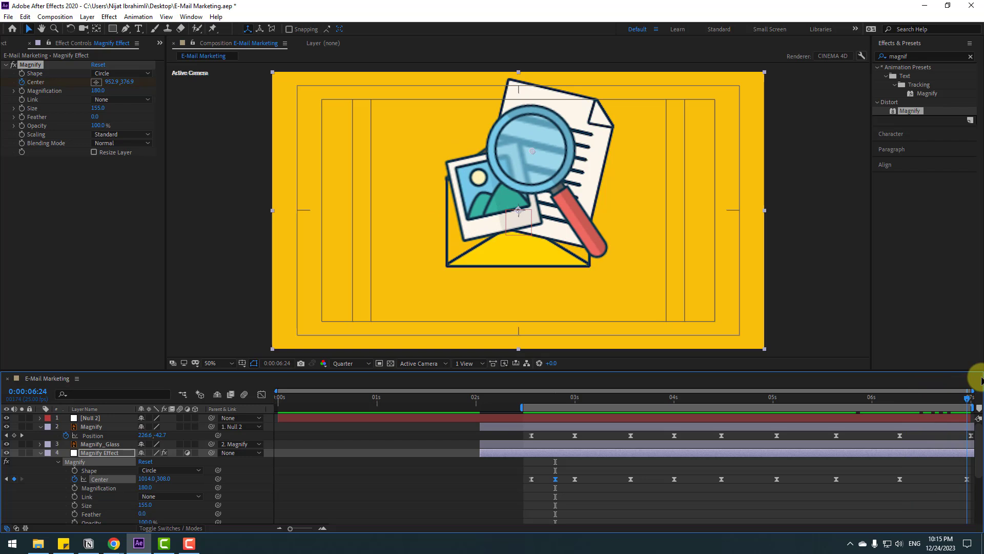
click(366, 464)
key(space)
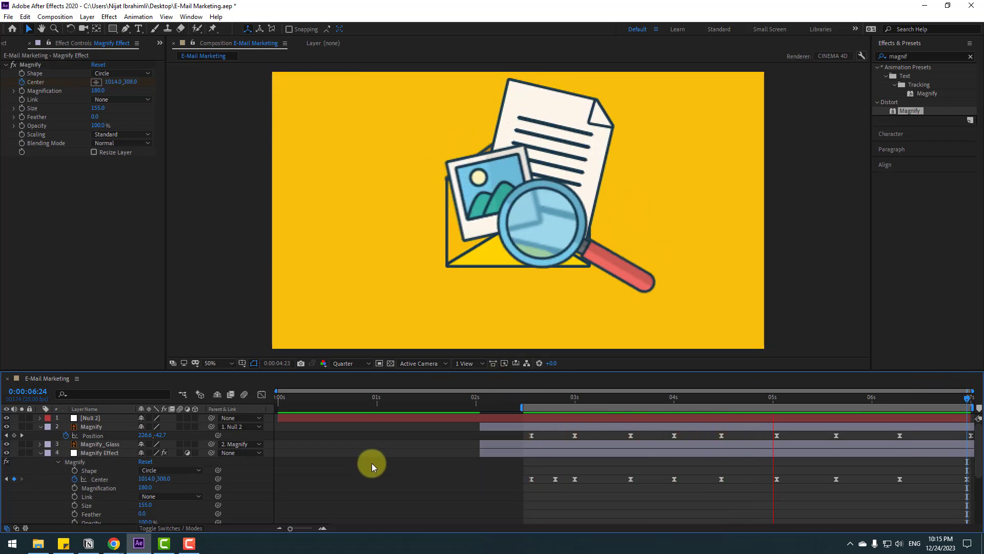
Pickwhip layer 4 Magnify Effect's Parent to layer 2 Magnify and scrub to verify it follows.
click(558, 402)
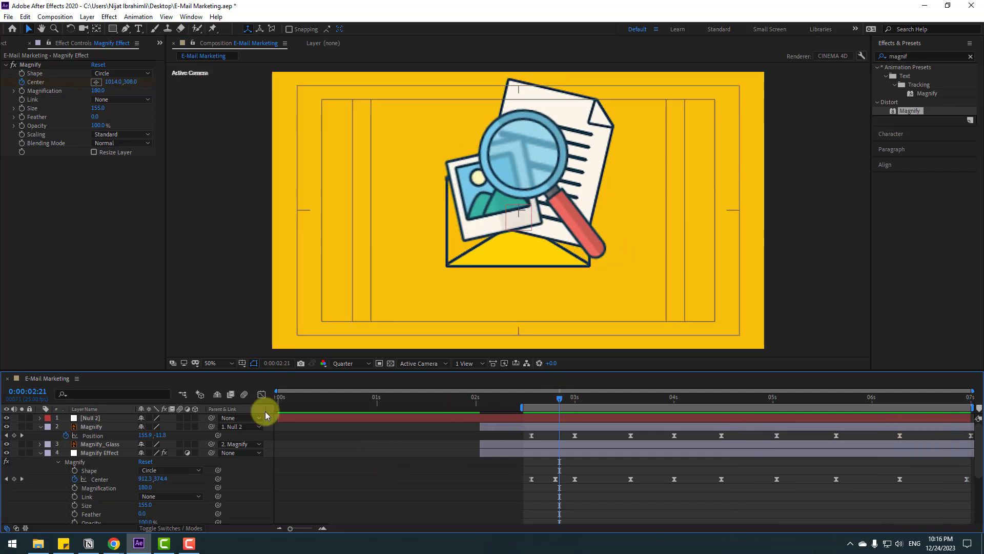
click(39, 455)
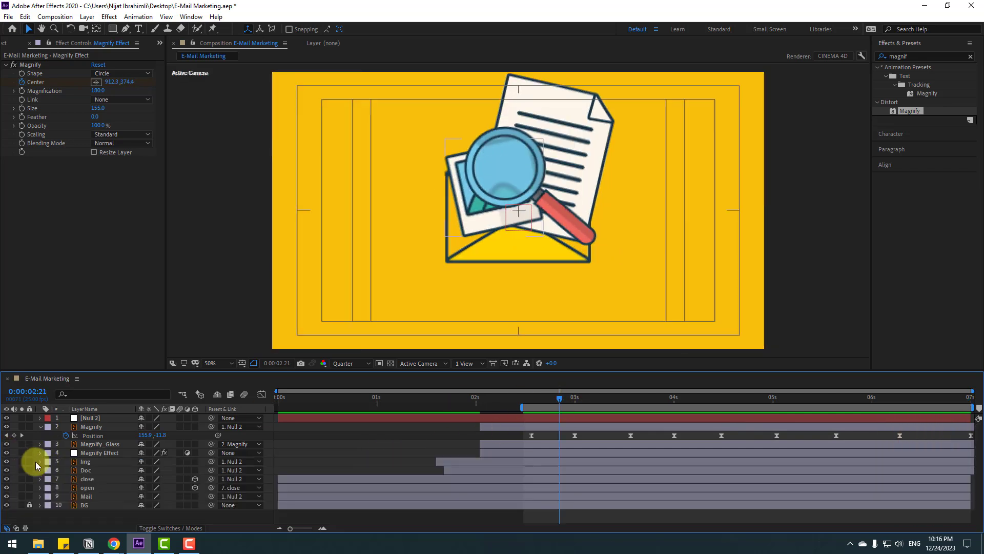
click(39, 429)
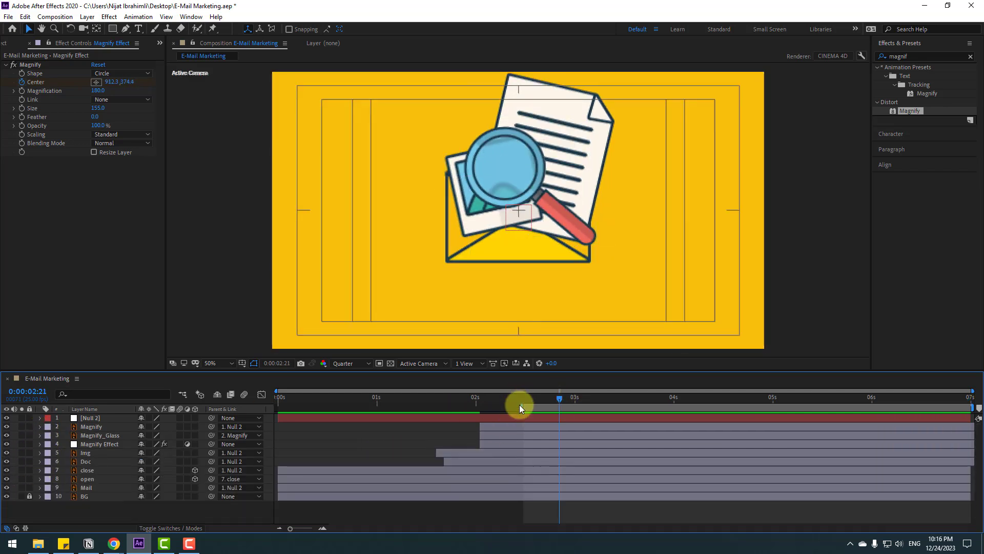
click(94, 445)
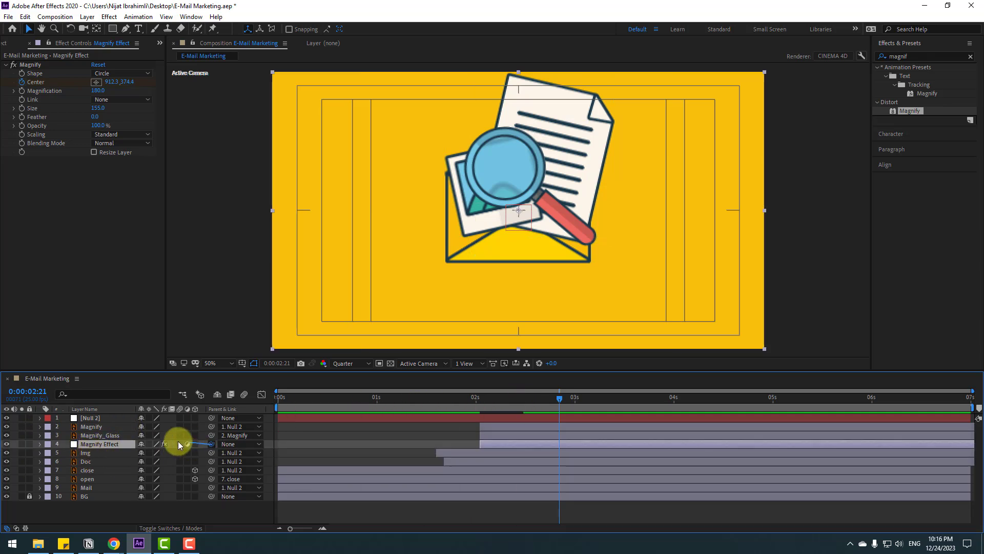
drag(179, 442, 90, 429)
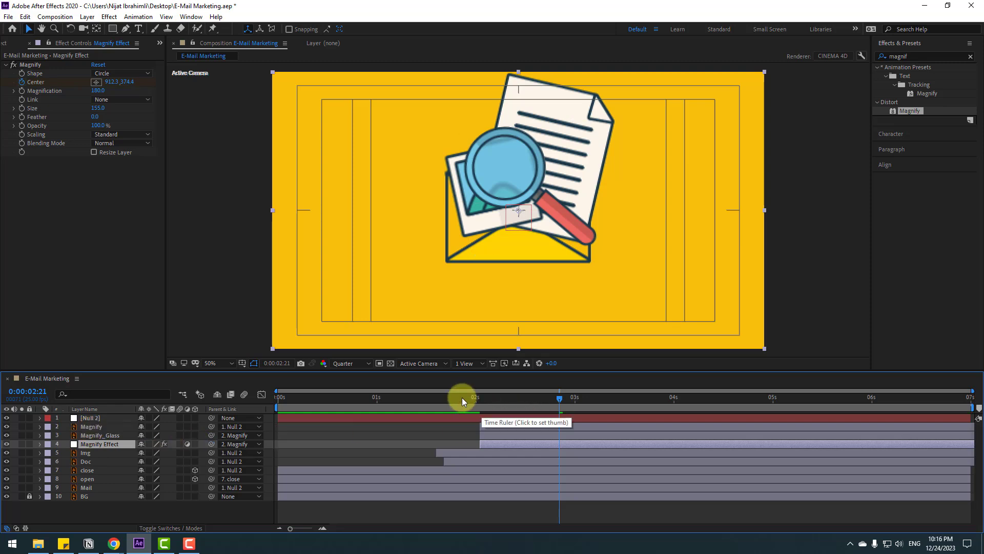
drag(461, 401, 414, 390)
Save the project and select the Mail layer.
key(ctrl+s)
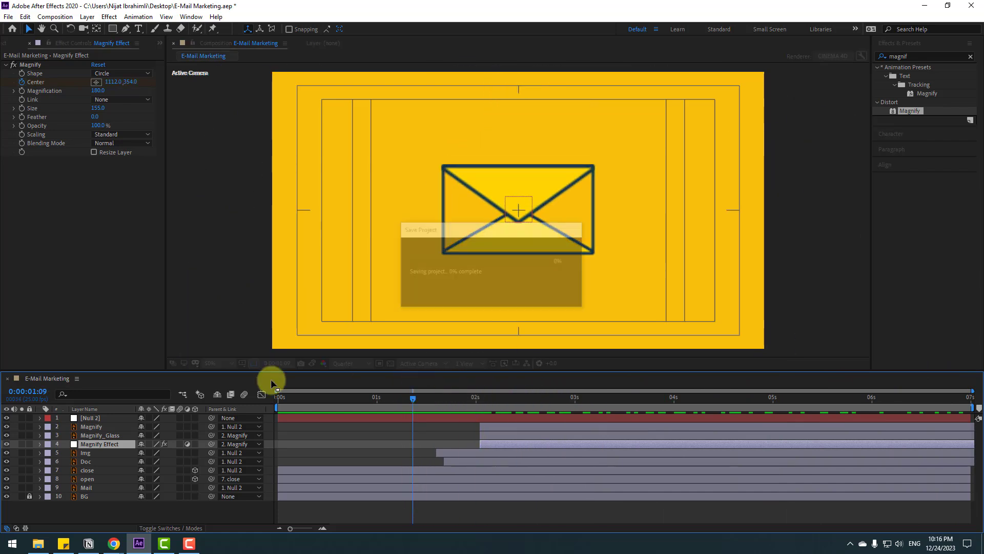
click(73, 509)
click(81, 487)
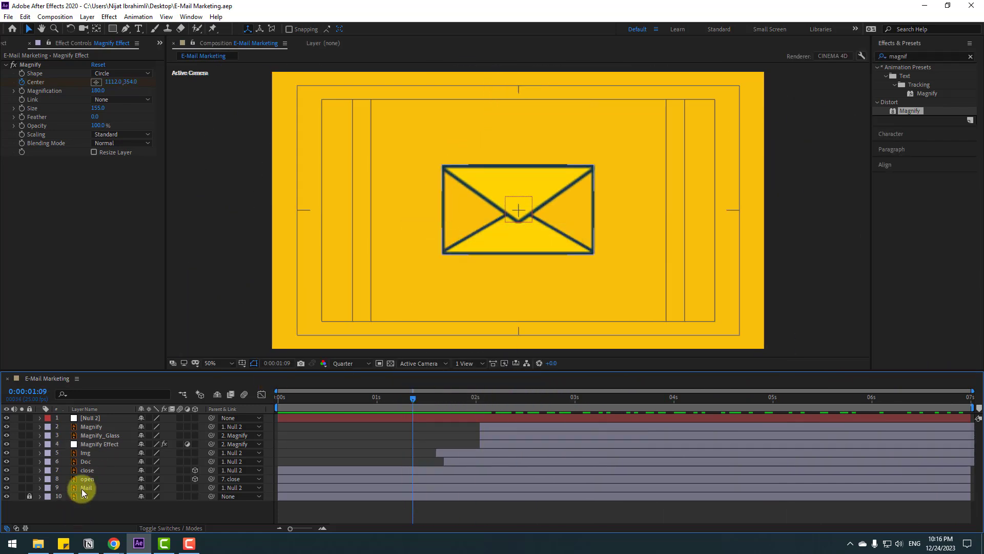
click(22, 487)
click(22, 487)
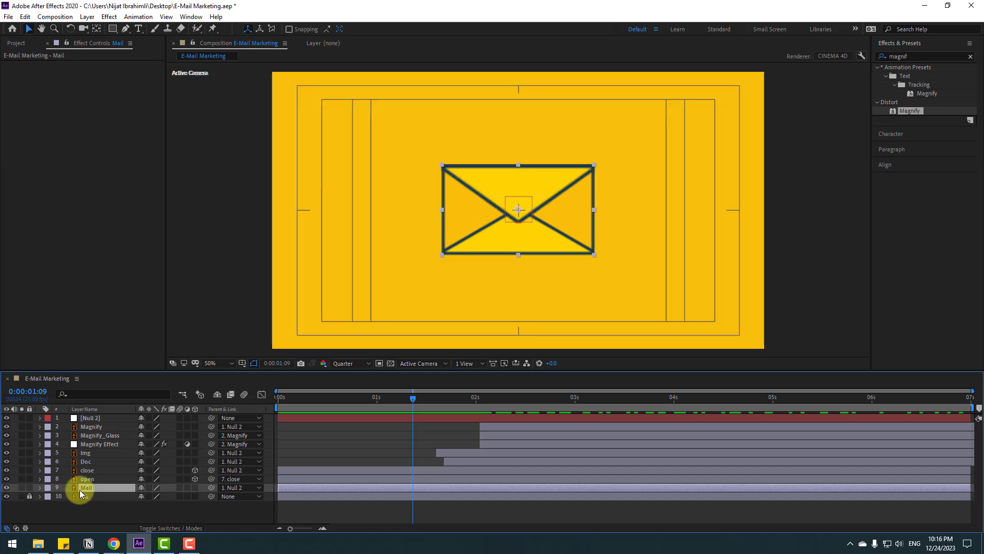
Duplicate the Mail layer, move the copy to the top, and rename it MASK.
key(ctrl+d)
drag(85, 489, 97, 419)
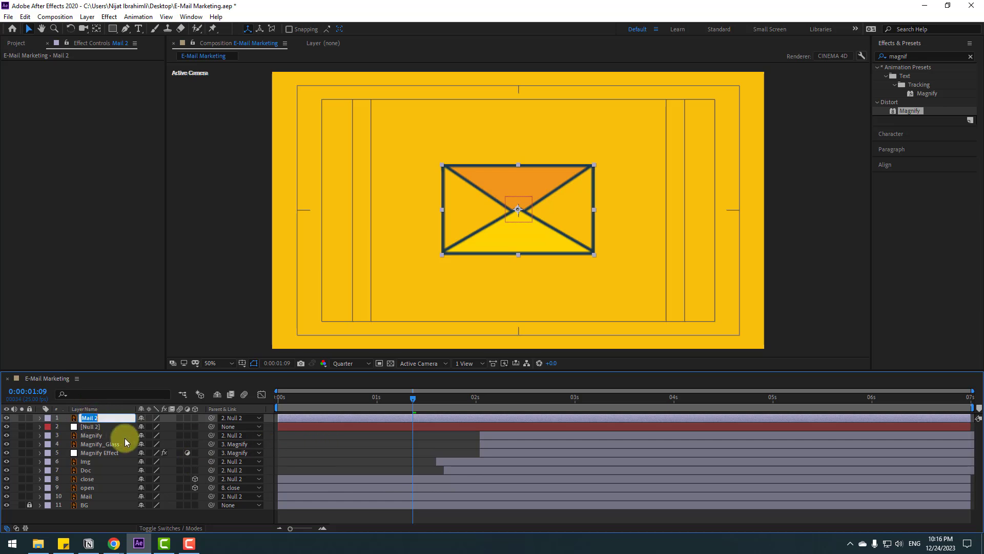
text(MASK)
key(Return)
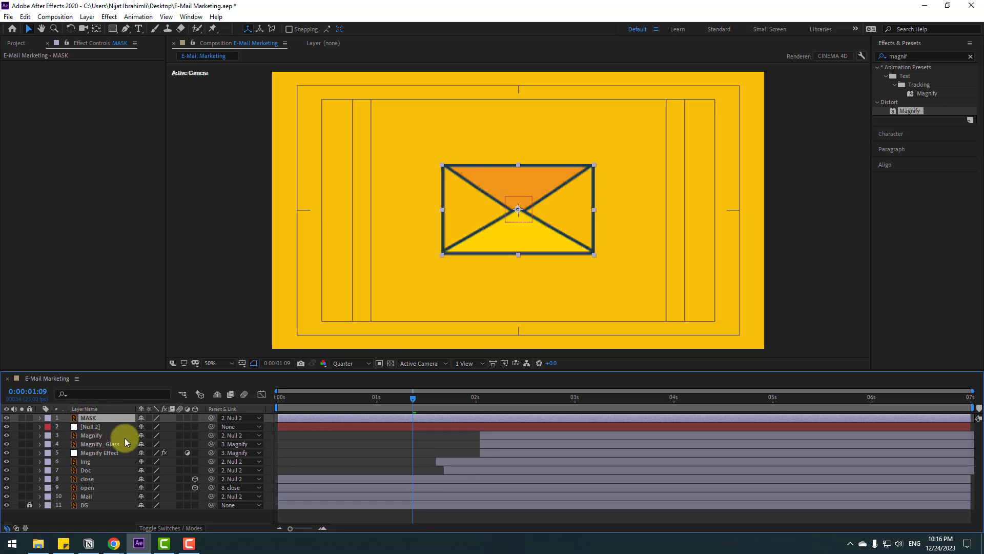
Solo MASK and draw a closed triangular Pen mask around the envelope's top flap.
click(23, 418)
key(period)
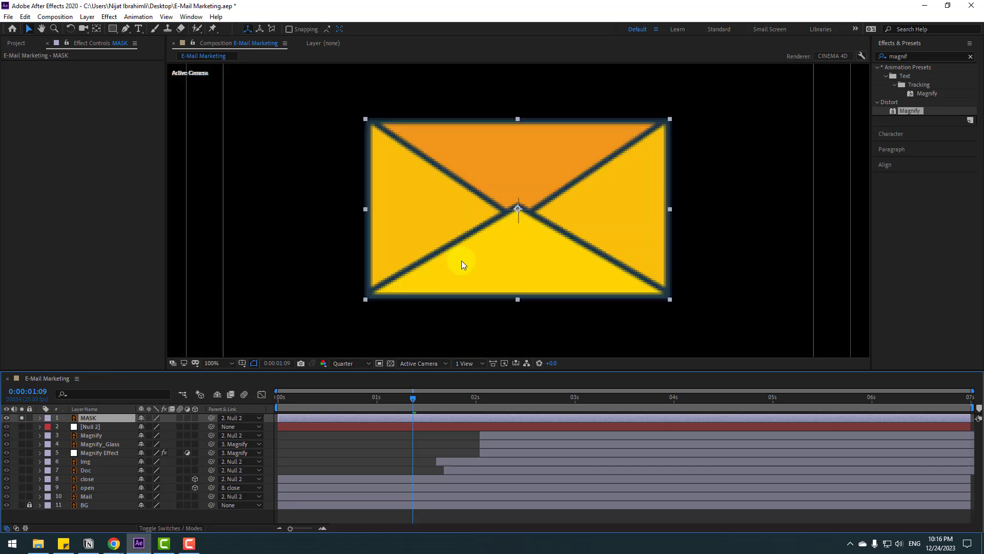
click(126, 28)
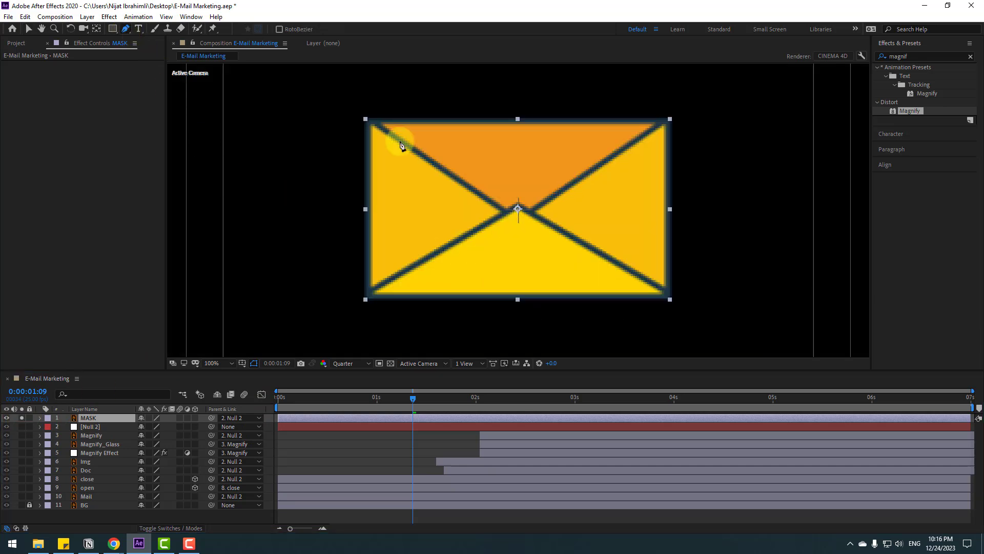
click(381, 124)
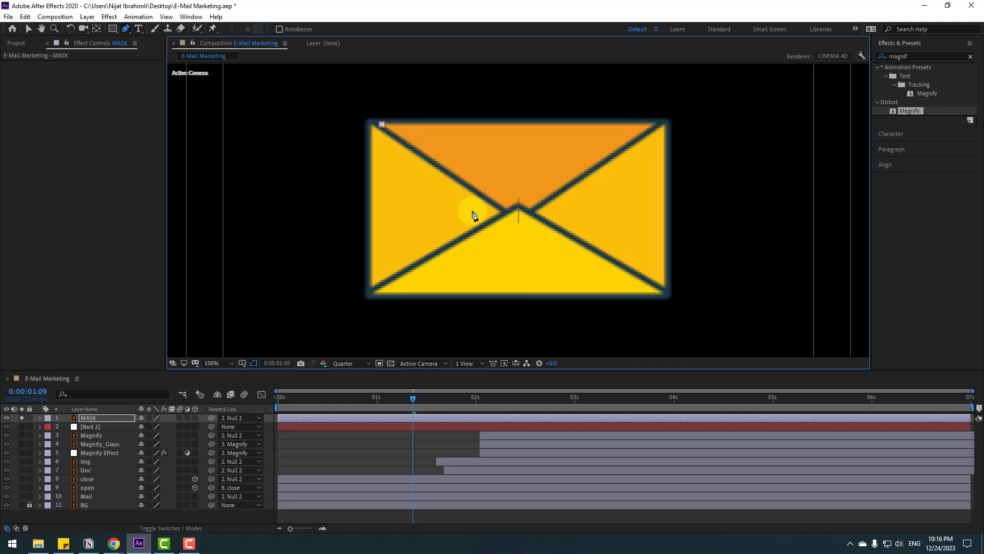
click(529, 210)
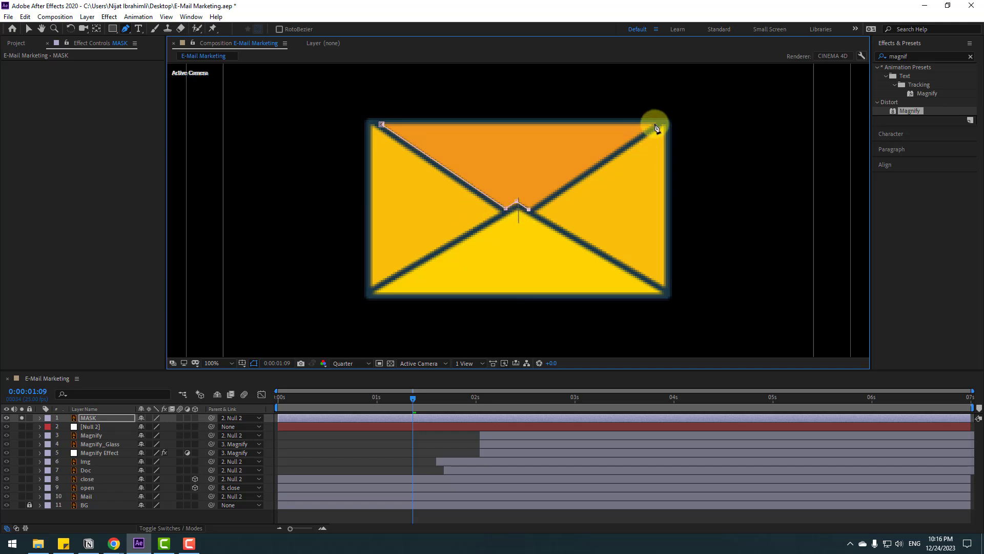
click(669, 120)
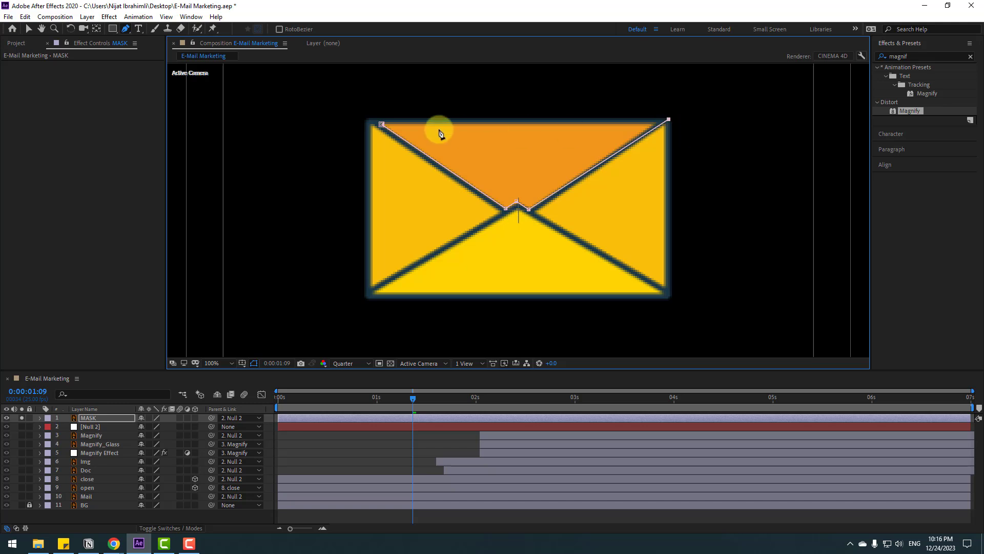
click(382, 125)
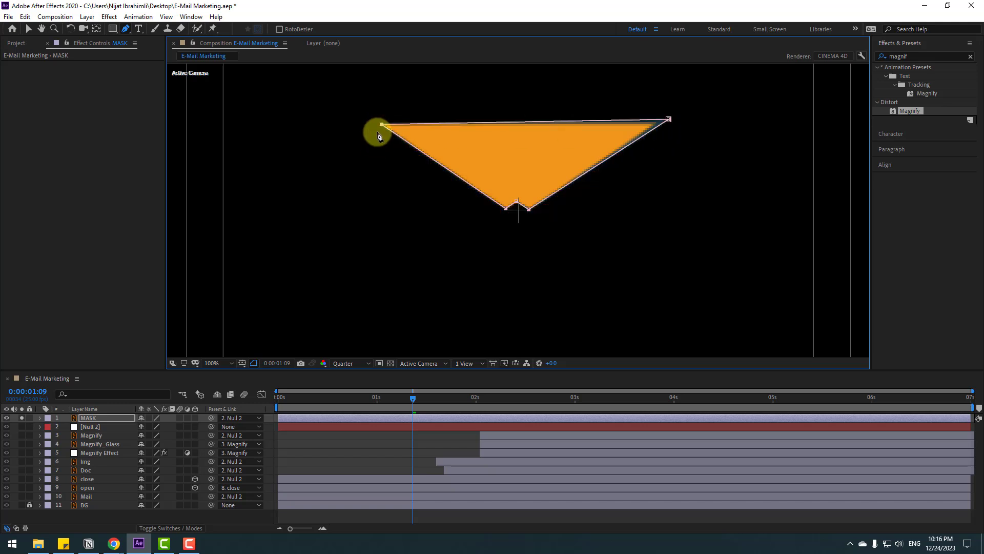
drag(382, 125, 366, 120)
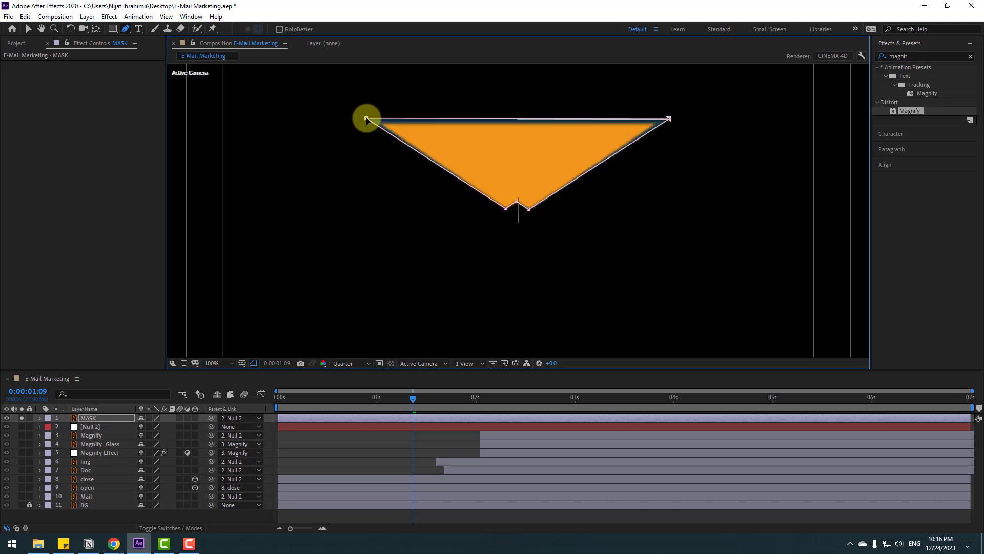
Set Mask 1 to Inverted, return to the Selection tool, and unsolo MASK.
click(81, 416)
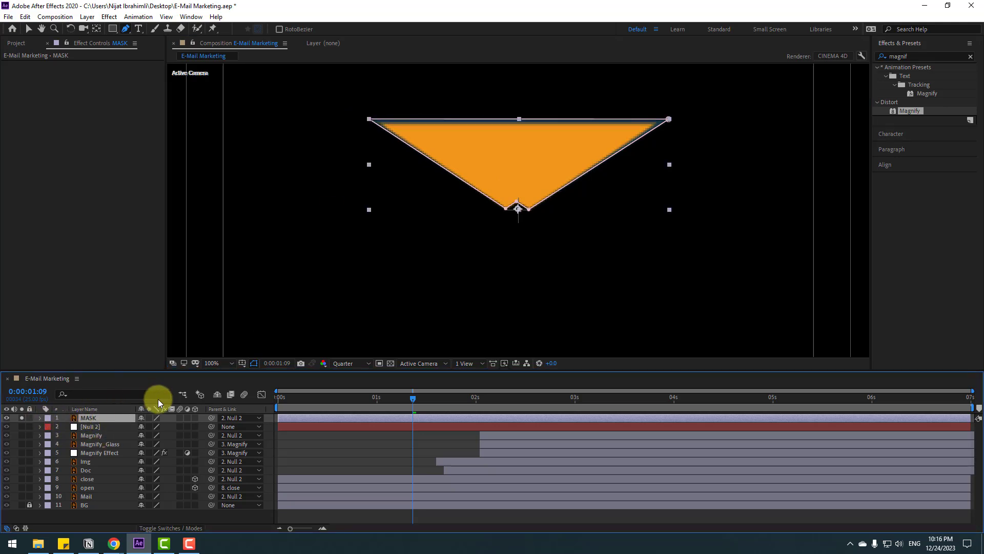
key(m)
click(177, 427)
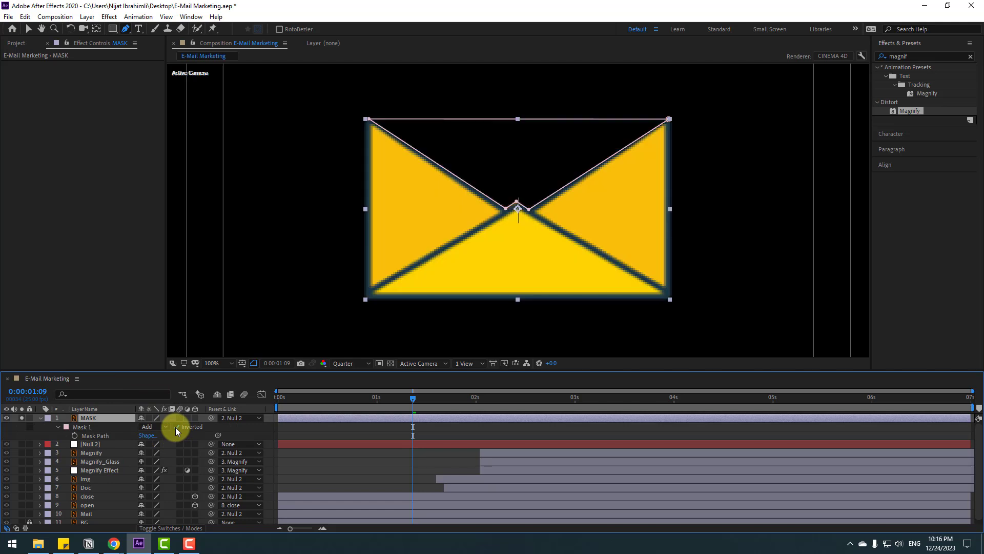
click(27, 31)
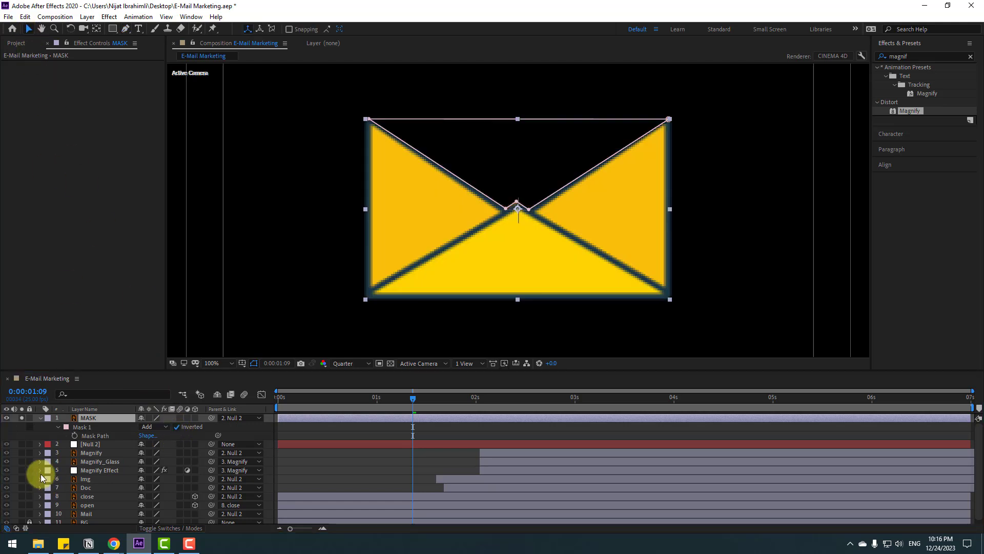
click(22, 417)
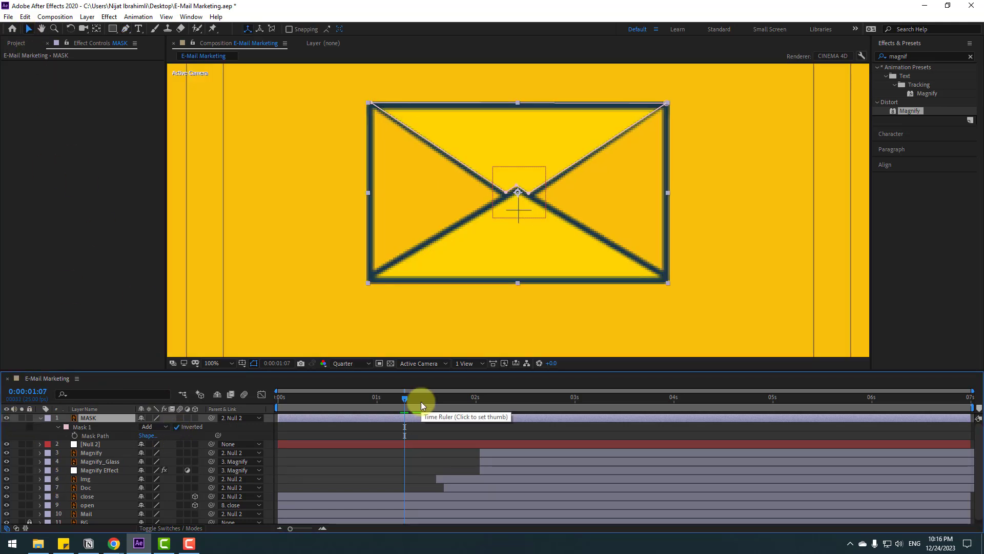
Go to 0:00:02:06 and select the Doc layer.
drag(415, 402, 498, 394)
scroll(495, 359, down, 2)
click(406, 456)
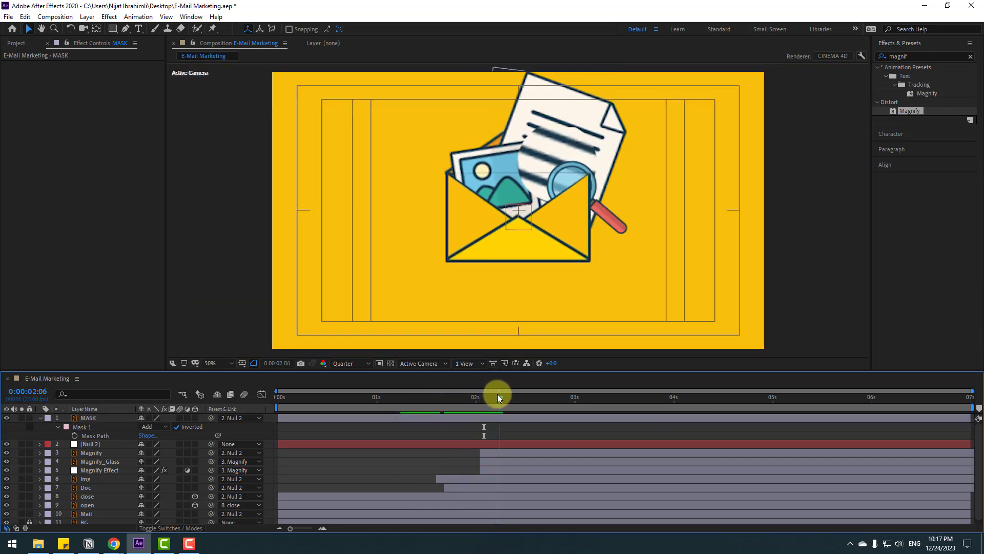
click(85, 481)
shift+click(86, 492)
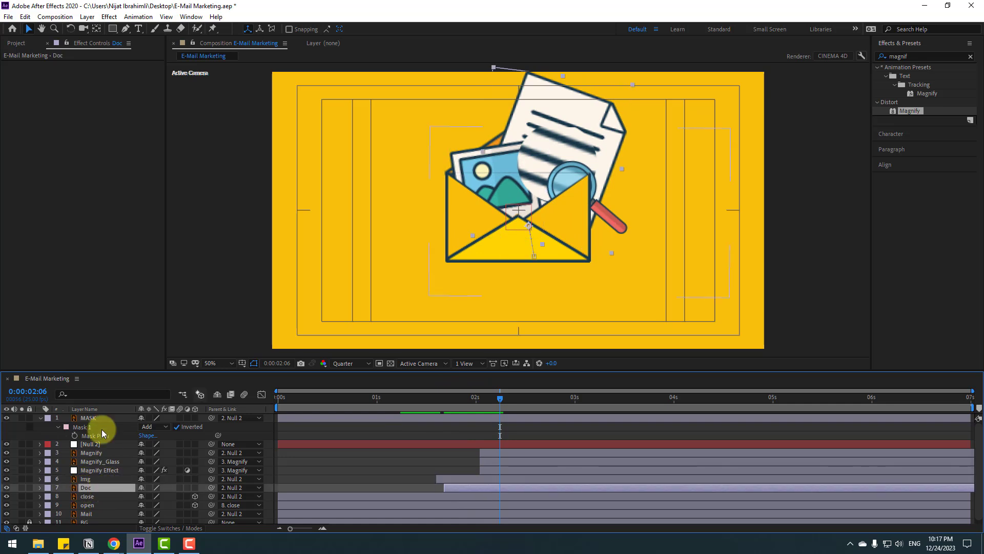
mouse_move(494, 401)
mouse_down()
mouse_move(531, 402)
mouse_move(497, 408)
mouse_move(496, 420)
mouse_up()
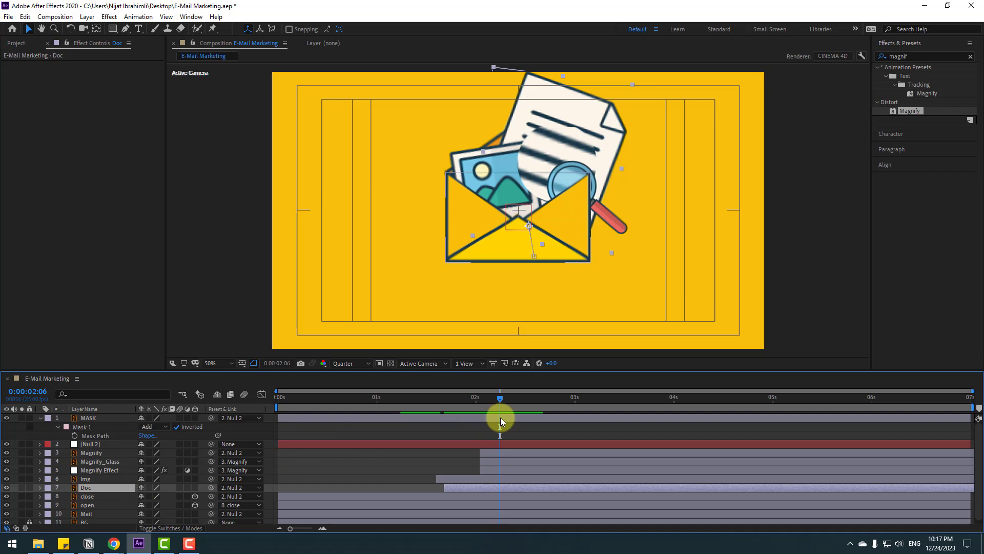
Key the Doc layer at Scale 88% and Position 22.8,69.4, then review its motion.
key(u)
scroll(536, 438, down, 1)
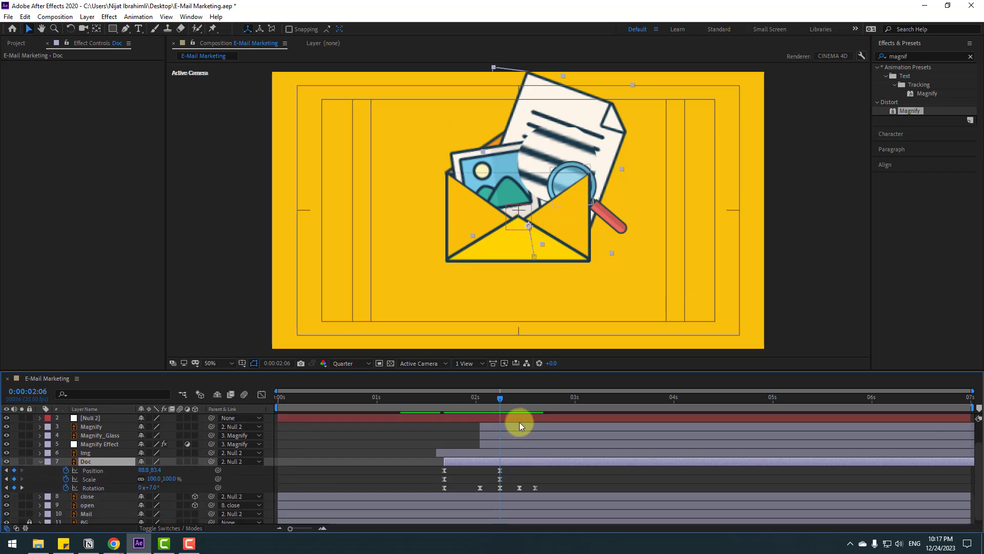
drag(148, 478, 145, 479)
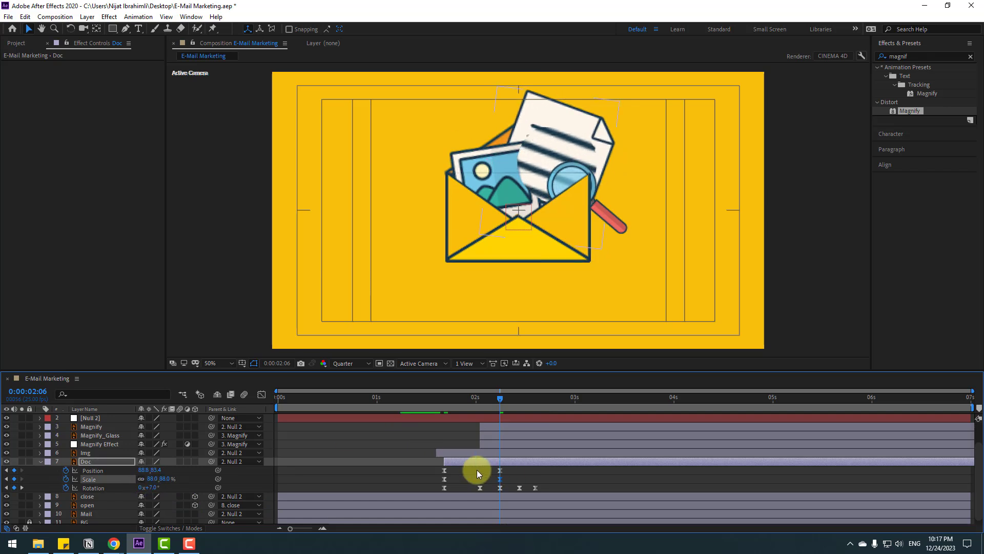
click(499, 470)
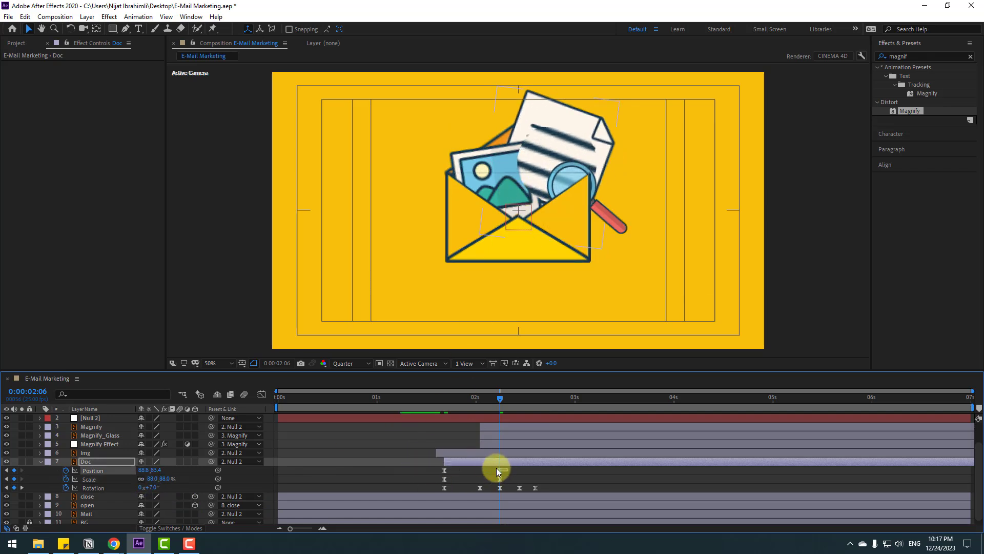
drag(546, 133, 545, 137)
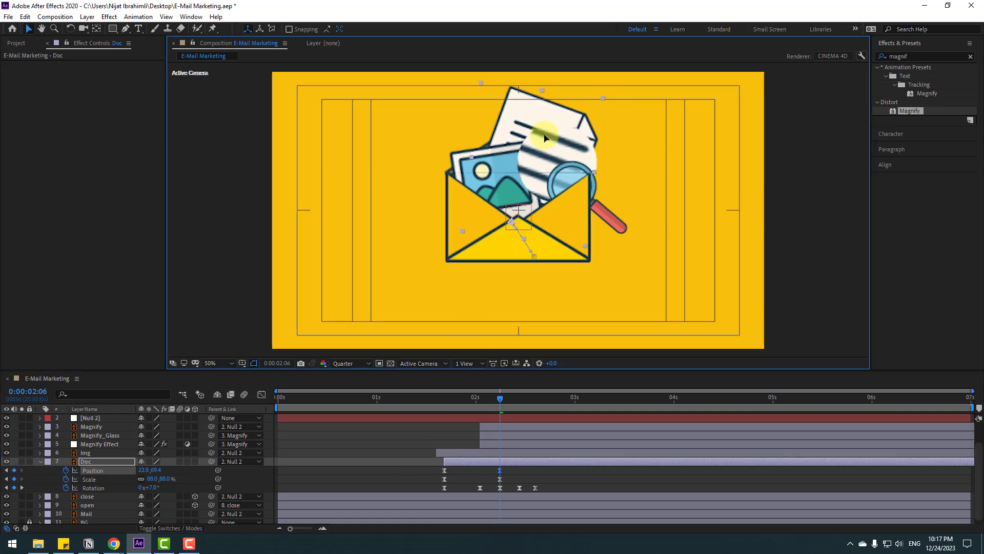
drag(422, 396, 535, 399)
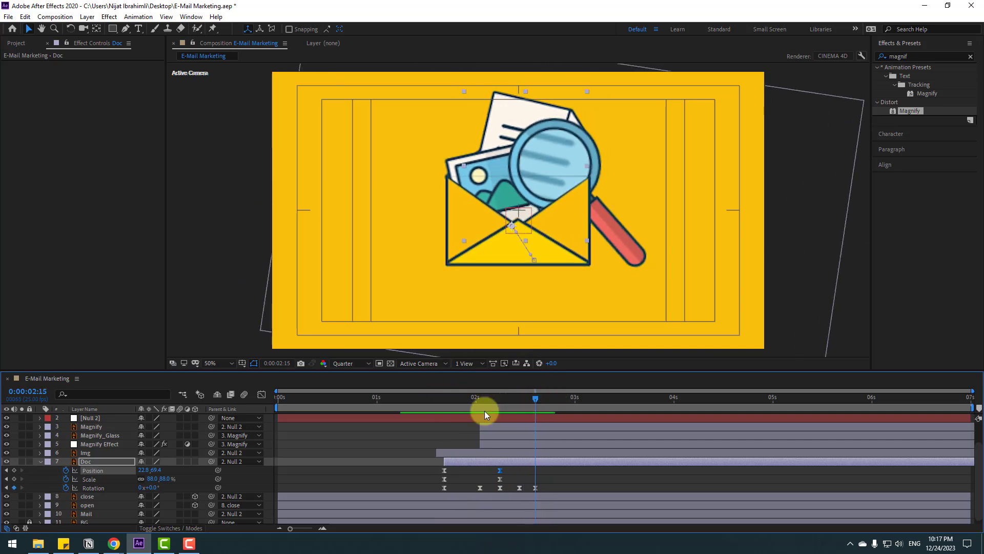
Move Magnify Effect, Magnify_Glass and Magnify together to the top of the stack above MASK.
click(40, 461)
click(91, 470)
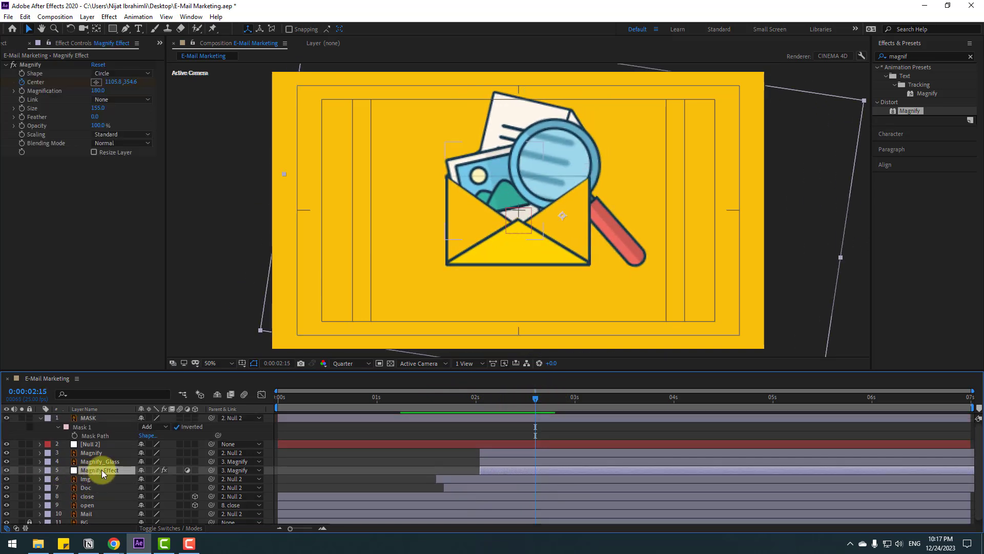
ctrl+click(93, 463)
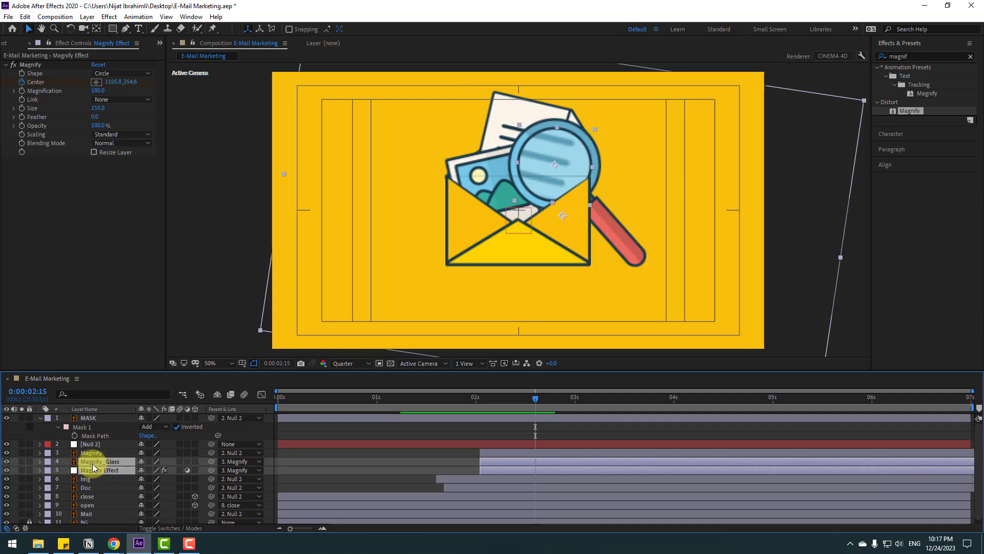
ctrl+click(91, 453)
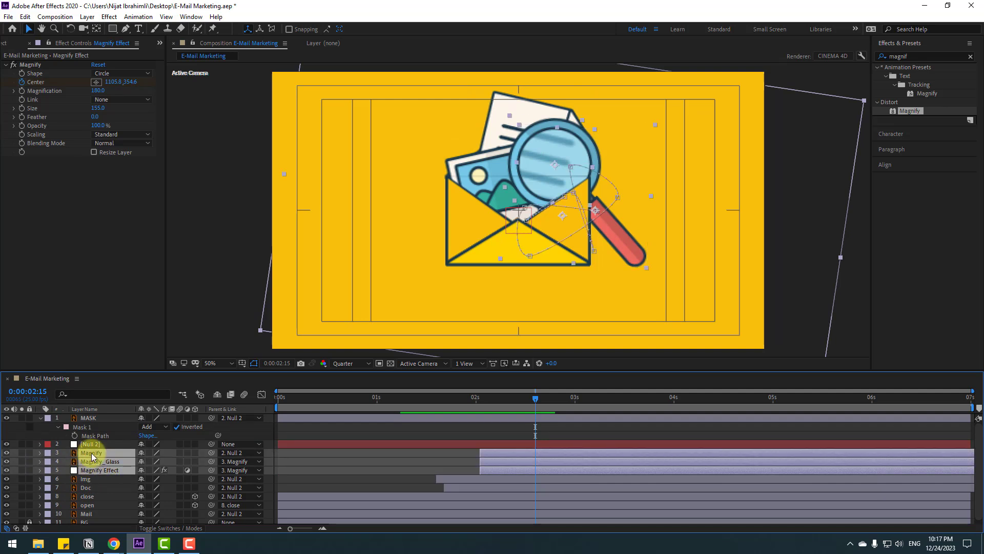
drag(99, 450, 103, 413)
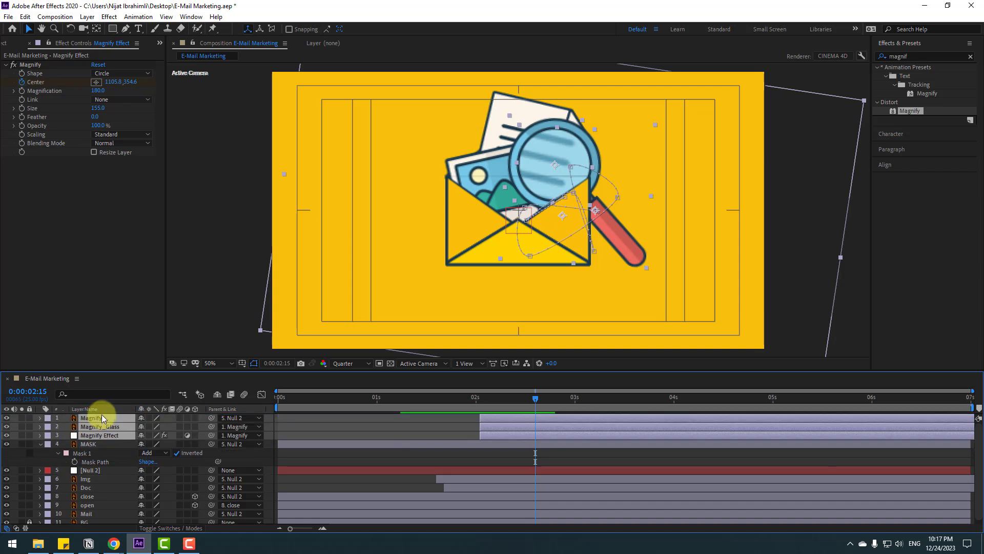
Scrub around 0:00:02:03 and preview the animation from the beginning.
click(451, 434)
drag(472, 397, 213, 432)
key(space)
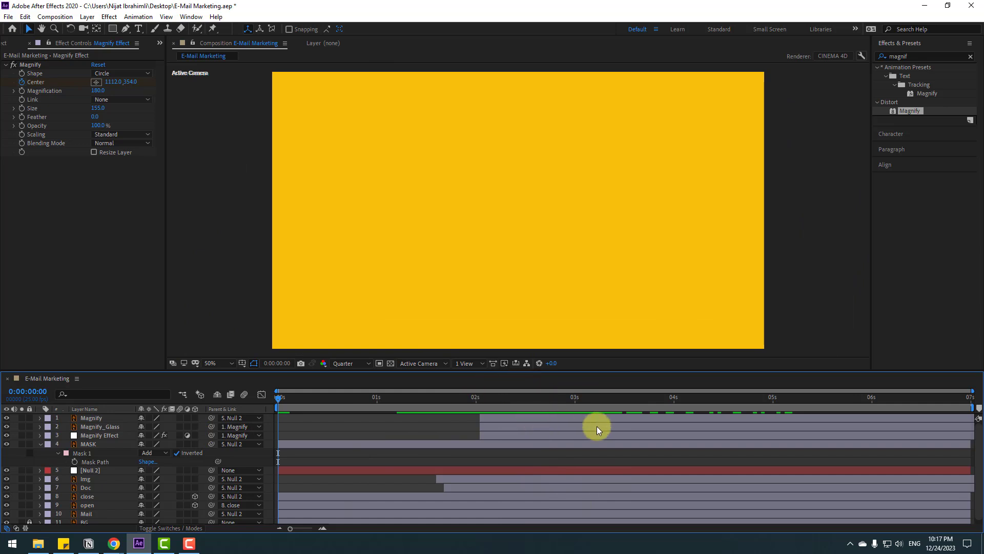
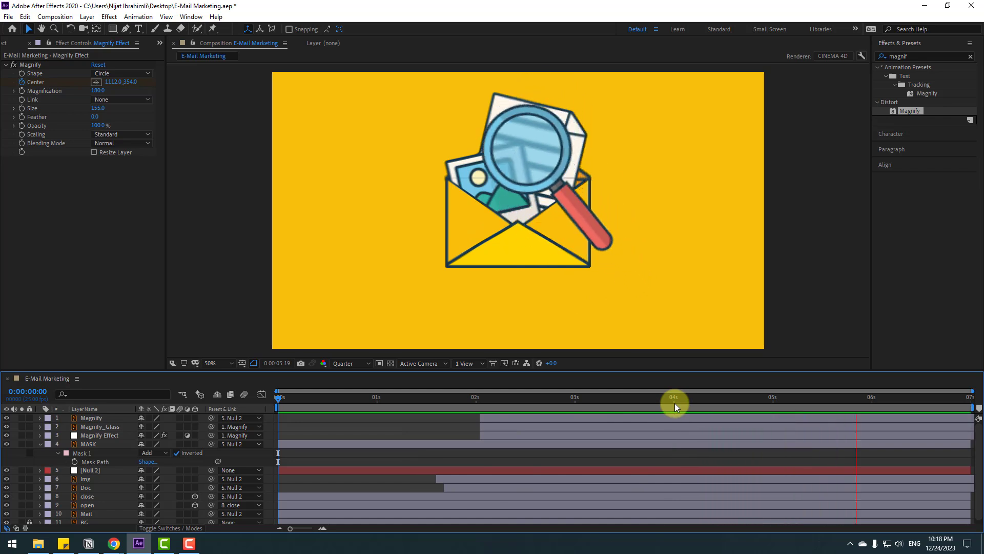
Save the project, collapse the MASK layer's properties, and select the Img layer.
drag(674, 403, 436, 402)
key(ctrl+s)
click(41, 444)
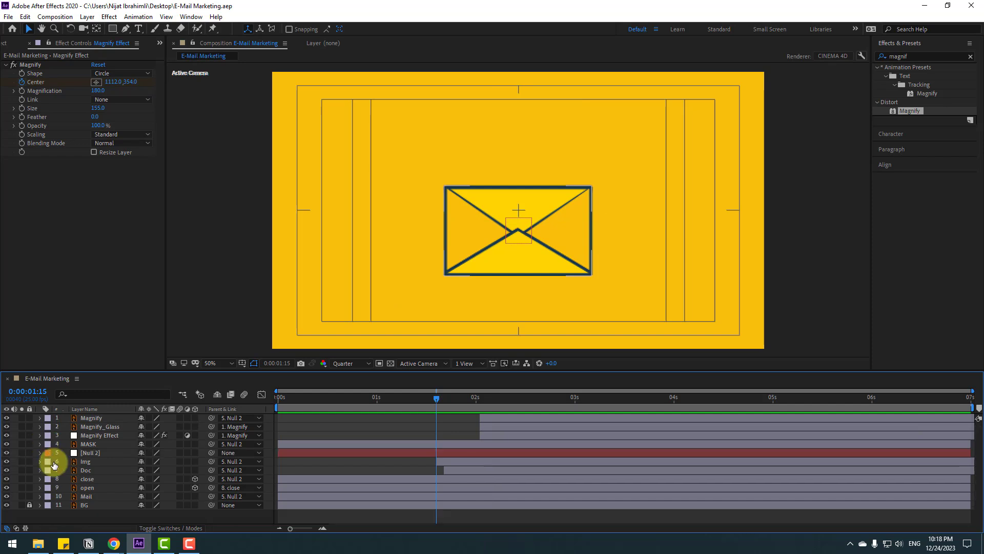
click(85, 462)
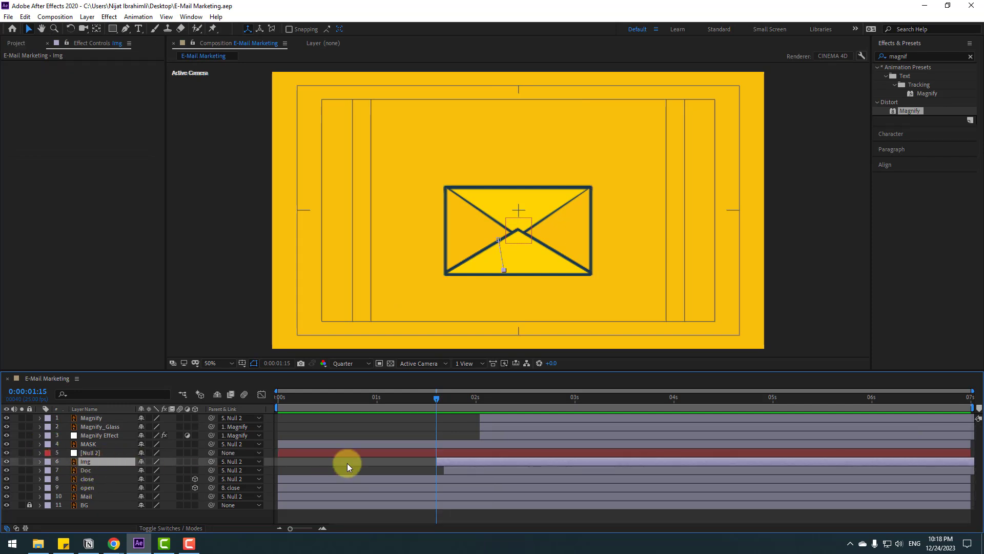
Keyframe Img rotation every 10 frames from 2:19 (+10°) through about 5:04 with alternating values.
drag(443, 397, 542, 401)
key(u)
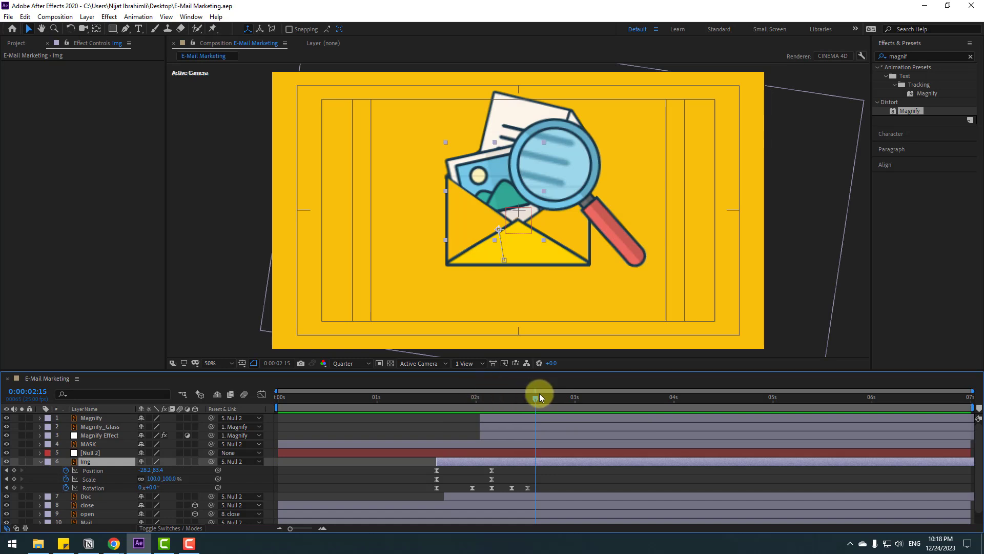
drag(540, 397, 553, 399)
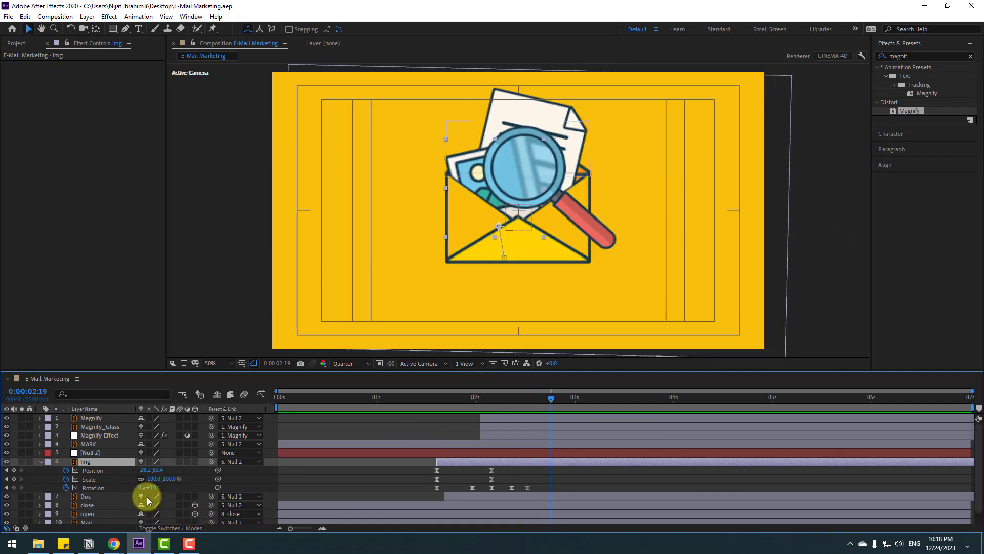
drag(153, 488, 151, 488)
key(shift+Page_Down)
key(shift+Page_Down)
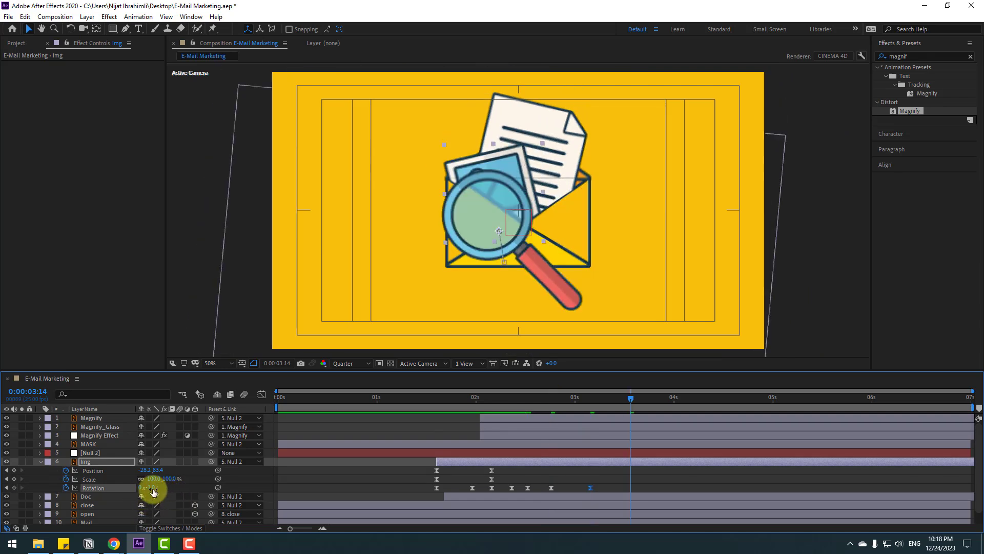
drag(149, 487, 157, 491)
key(shift+Page_Down)
key(shift+Page_Down)
key(shift+Page_Down)
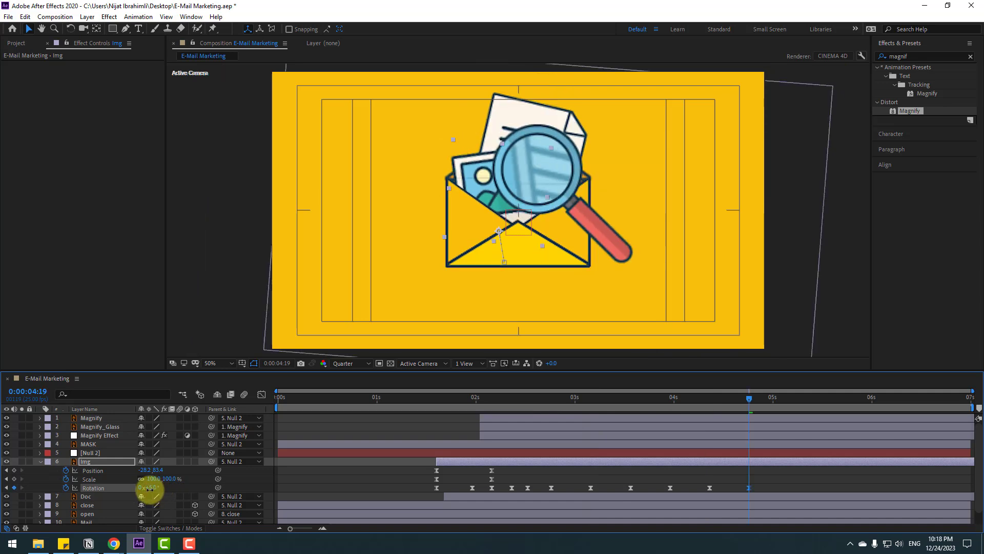
key(shift+Page_Down)
key(shift+Page_Down)
mouse_move(151, 489)
mouse_down()
mouse_move(159, 496)
mouse_move(147, 495)
mouse_up()
key(shift+Page_Down)
key(shift+Page_Down)
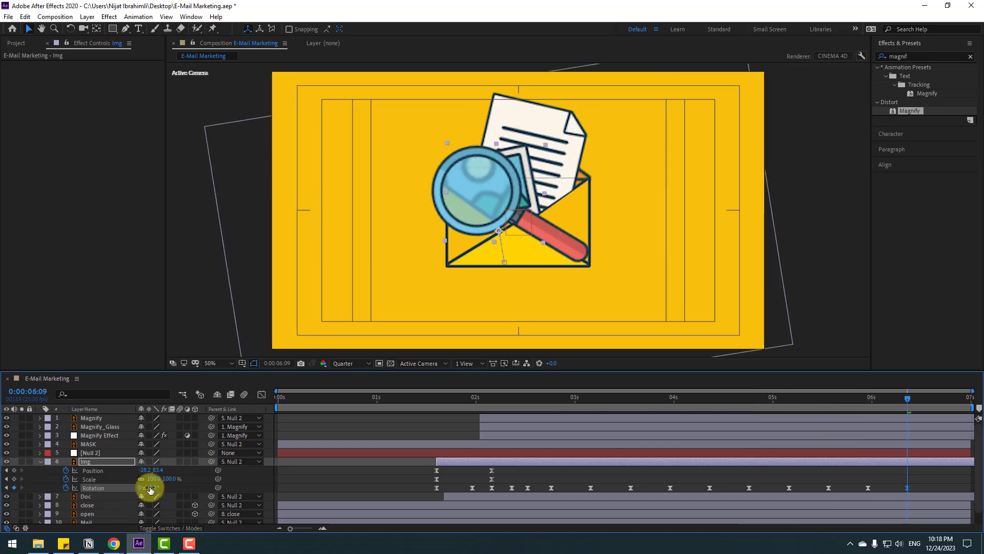
Start the work area near 1:16, stretch the later Img rotation keyframes, and preview.
drag(275, 407, 435, 408)
key(space)
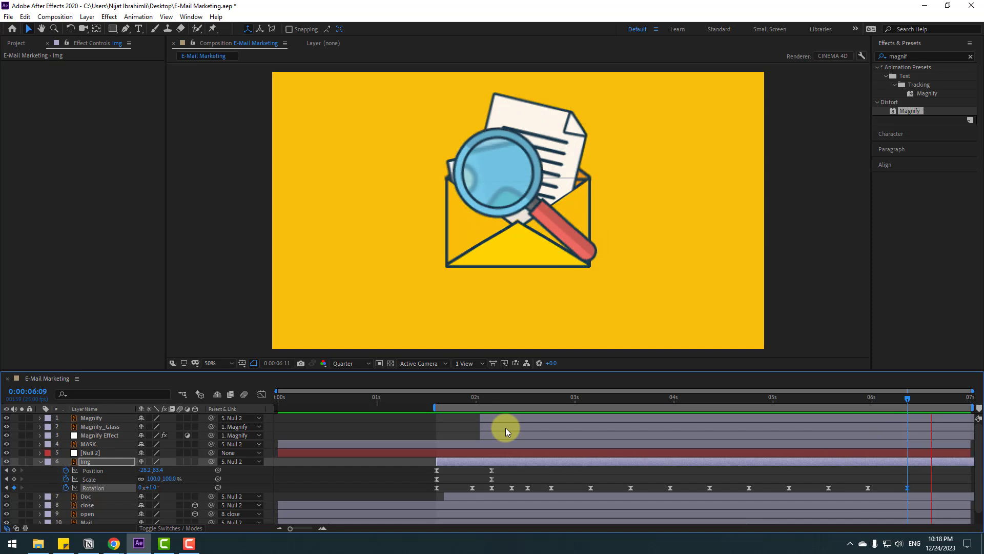
drag(918, 489, 547, 499)
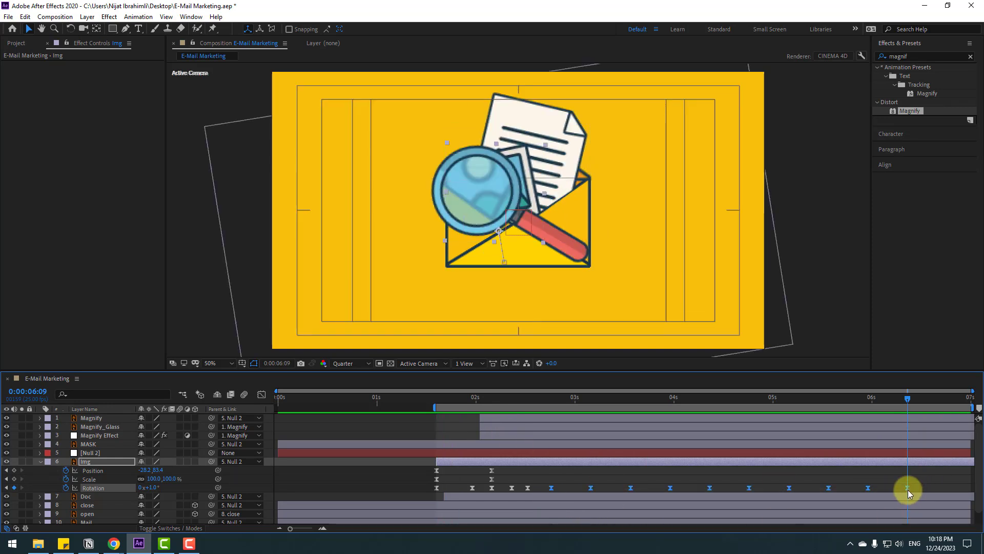
drag(909, 490, 971, 491)
key(space)
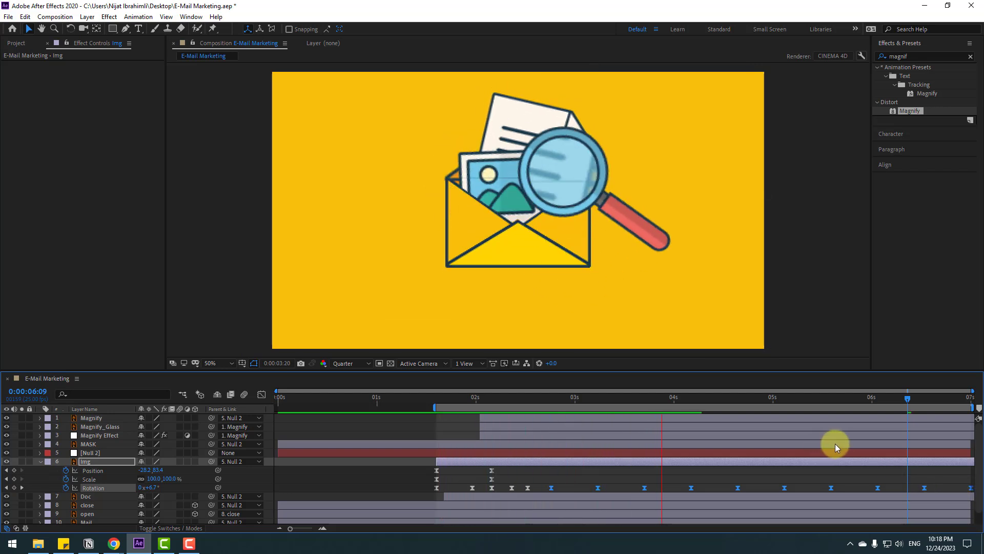
click(568, 398)
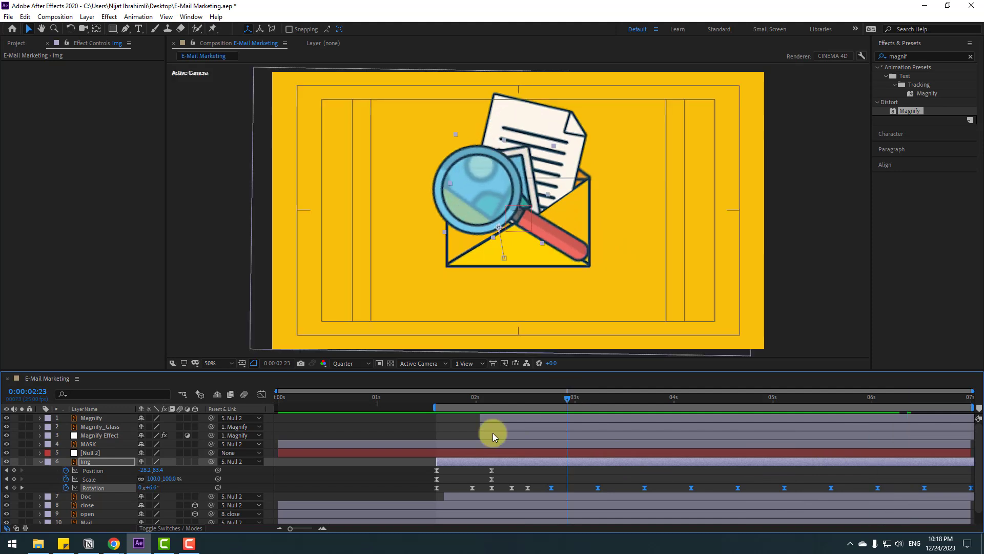
Set a +6° Rotation keyframe on the Doc layer at 2:24.
click(95, 497)
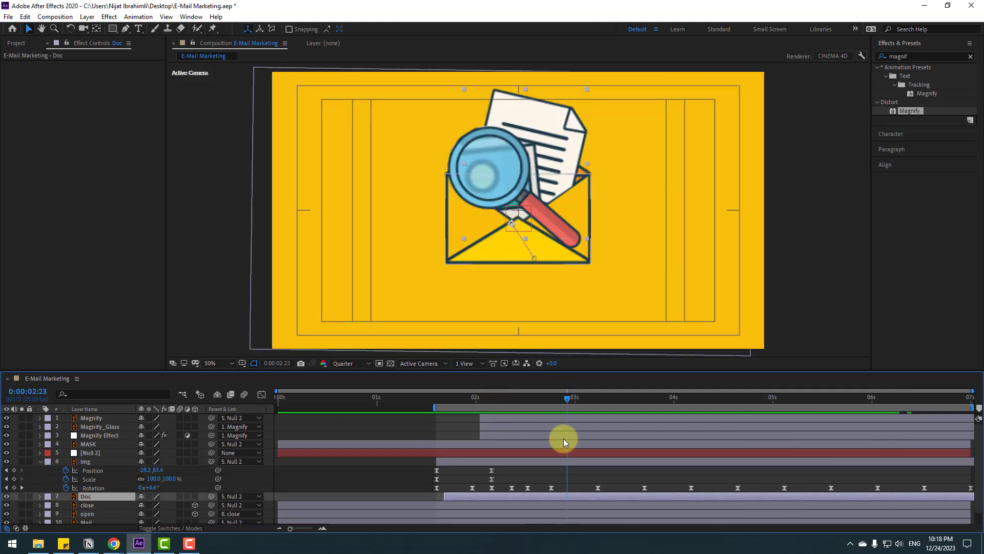
key(u)
scroll(580, 444, down, 1)
drag(535, 397, 574, 396)
click(160, 496)
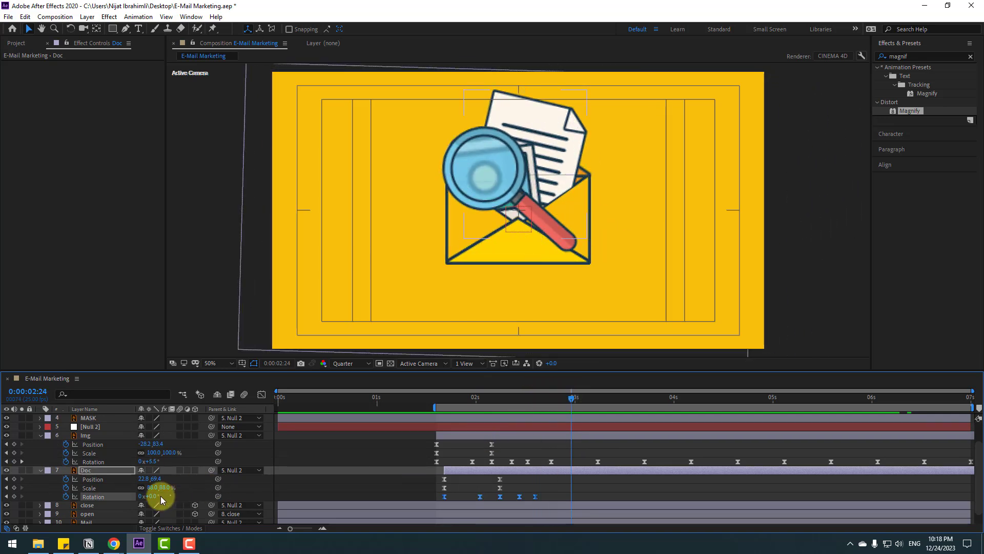
drag(153, 498, 156, 494)
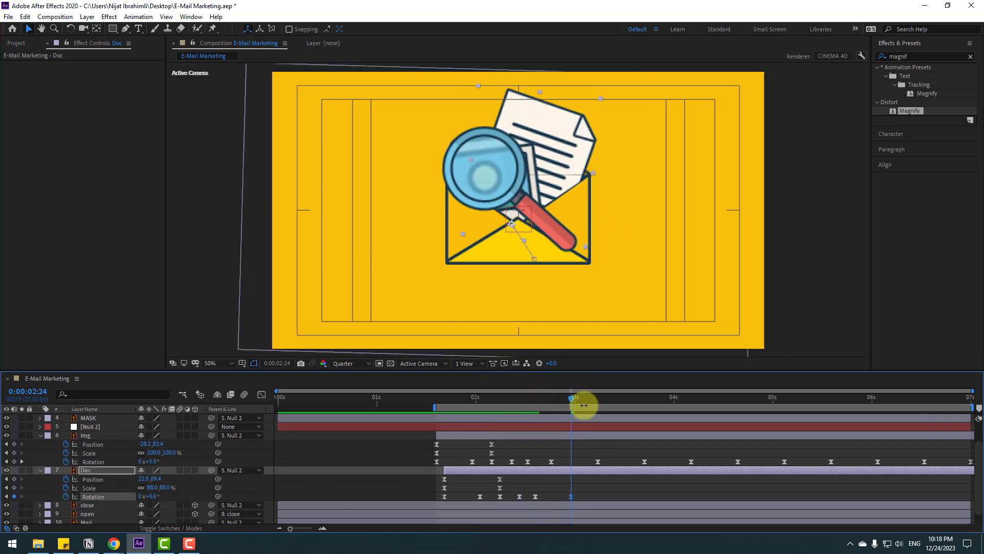
Add a -4° Doc rotation keyframe at 3:09, move the last key toward 7:00, and preview.
key(shift+Page_Down)
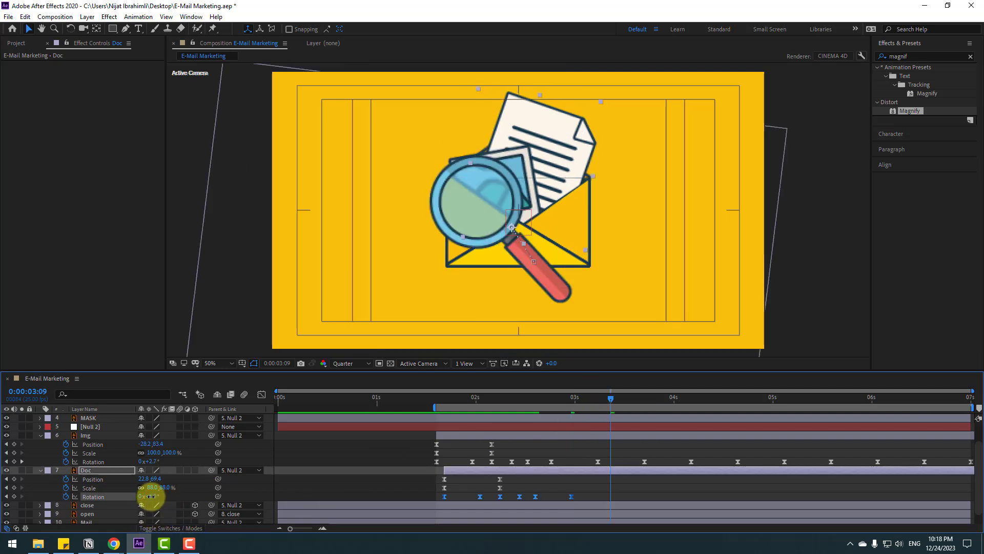
mouse_move(151, 496)
mouse_down()
mouse_move(147, 504)
mouse_move(157, 498)
mouse_up()
key(shift+Page_Down)
key(shift+Page_Down)
key(shift+Page_Down)
key(shift+Page_Down)
key(shift+Page_Down)
key(shift+Page_Down)
key(shift+Page_Down)
key(shift+Page_Down)
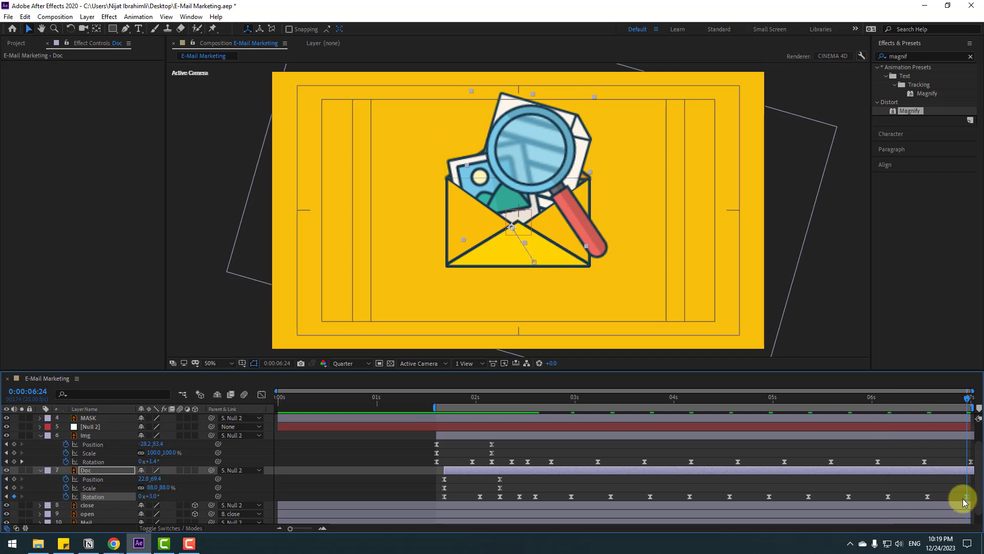
drag(964, 498, 969, 497)
key(space)
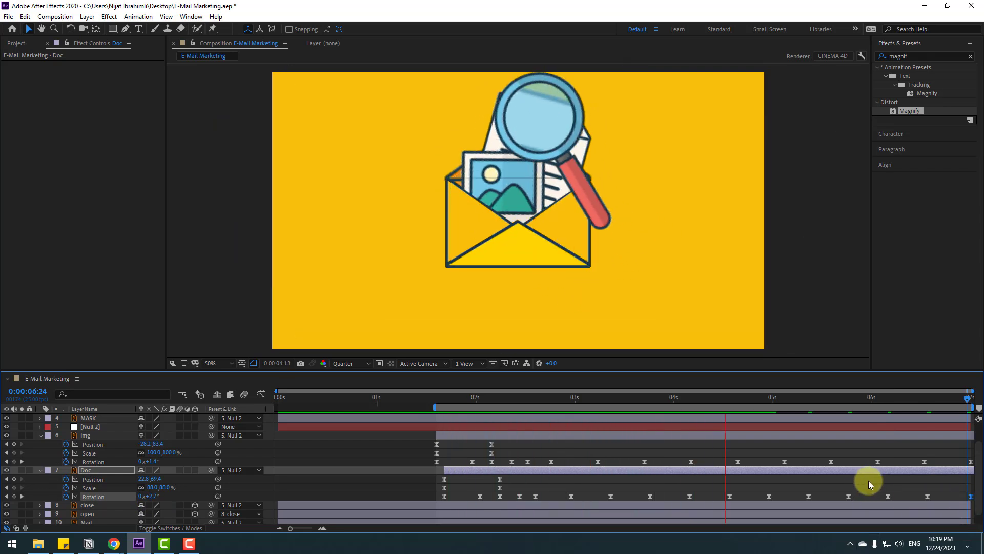
Shift Doc's rotation keyframes from about 3:00 onward slightly earlier, compress them, and preview.
key(space)
drag(560, 492, 980, 503)
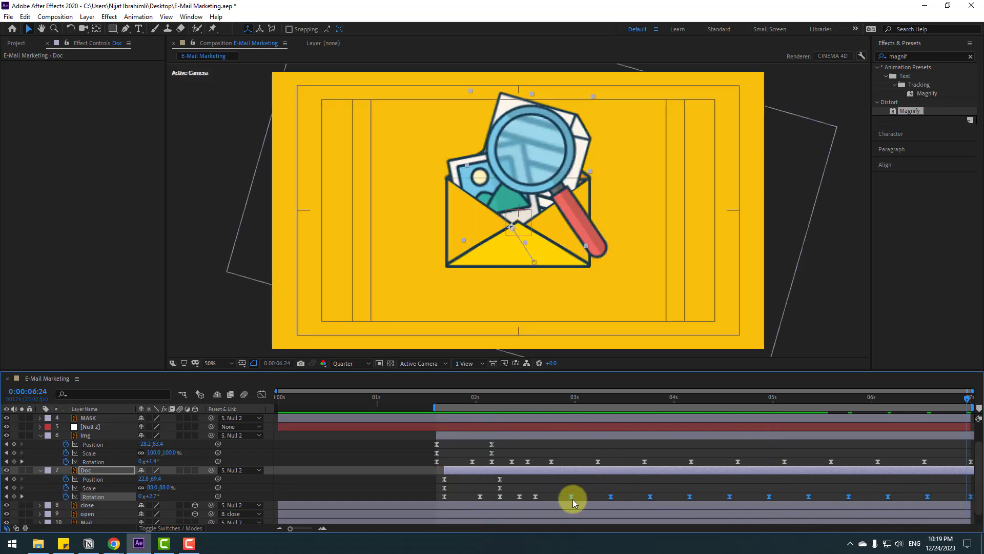
drag(571, 497, 563, 497)
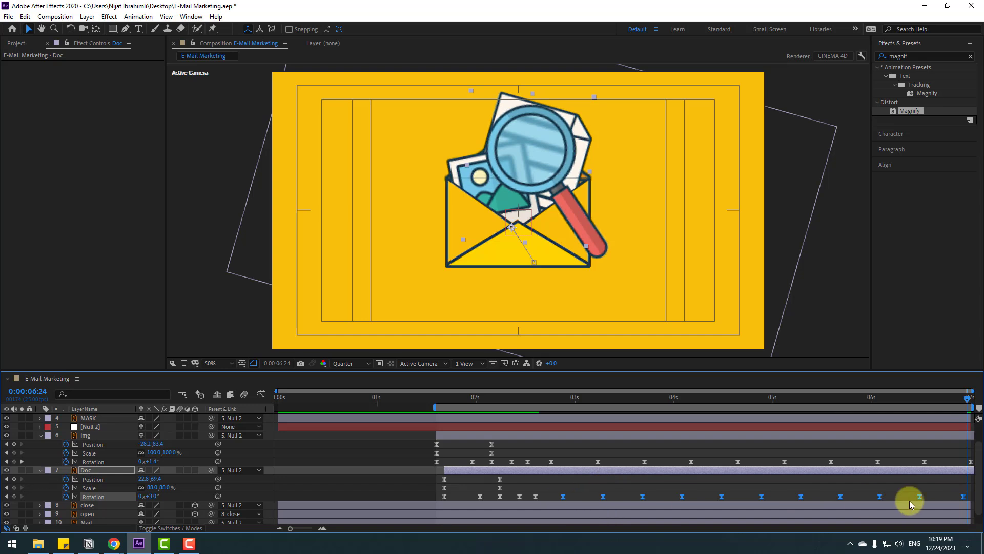
drag(951, 497, 891, 506)
click(951, 490)
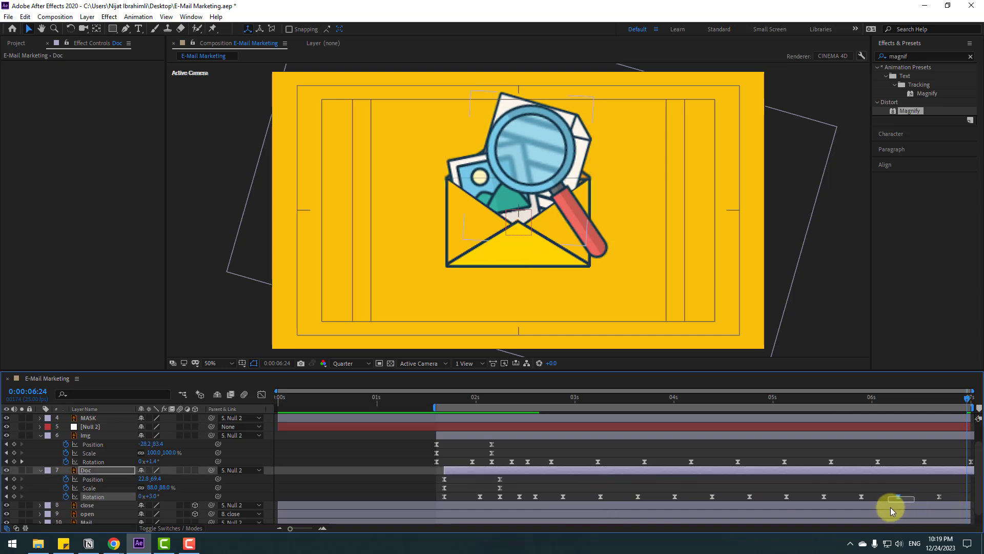
click(934, 497)
key(space)
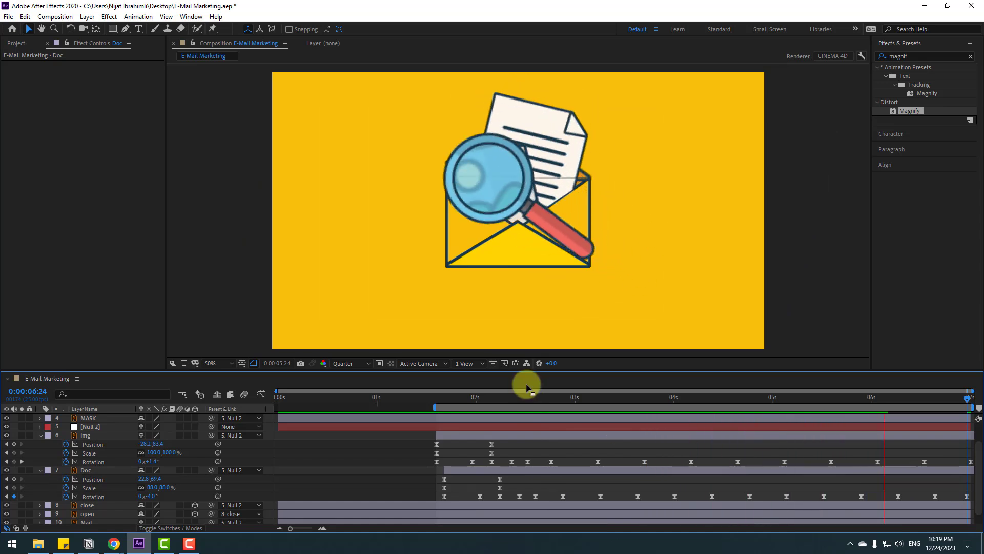
Nudge individual Doc and Img rotation keyframes around 2:06–2:19 to offset the wobbles, then preview.
drag(527, 395, 500, 419)
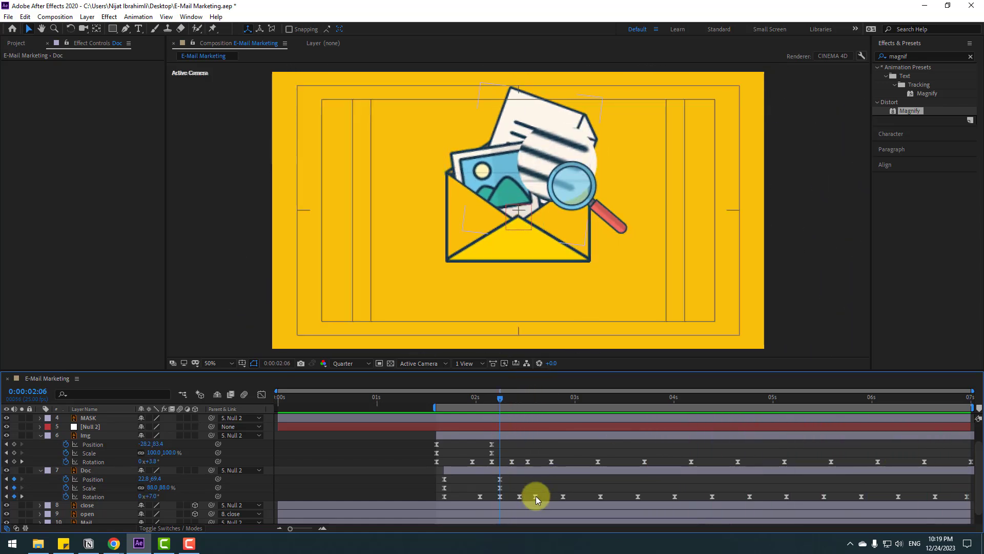
drag(536, 496, 542, 496)
drag(551, 461, 535, 462)
drag(520, 496, 523, 502)
key(space)
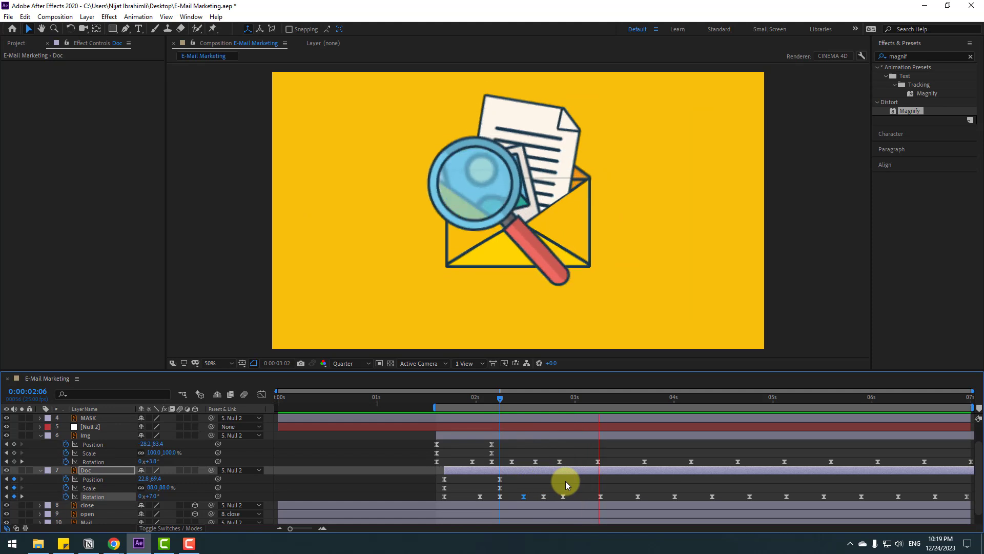
drag(500, 399, 546, 466)
click(605, 463)
click(597, 463)
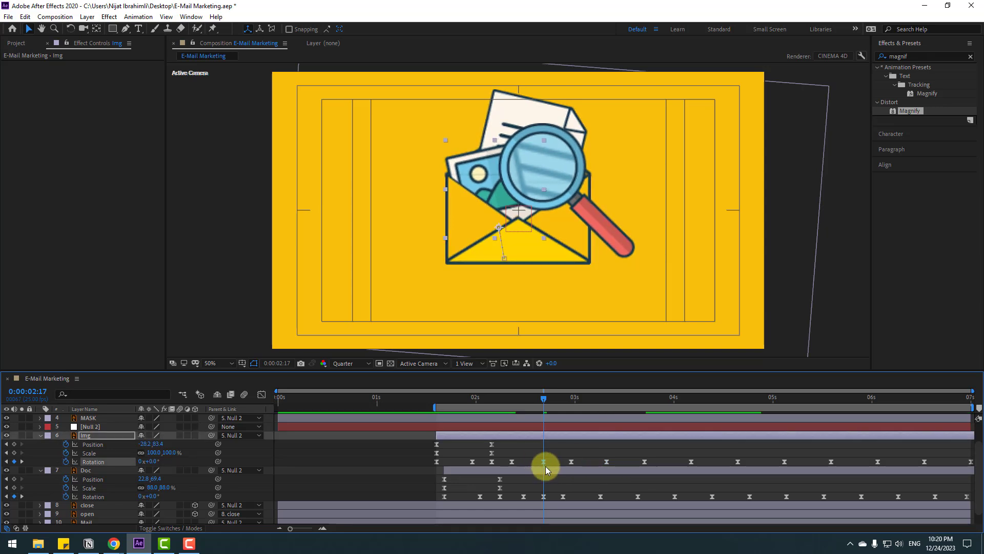
key(space)
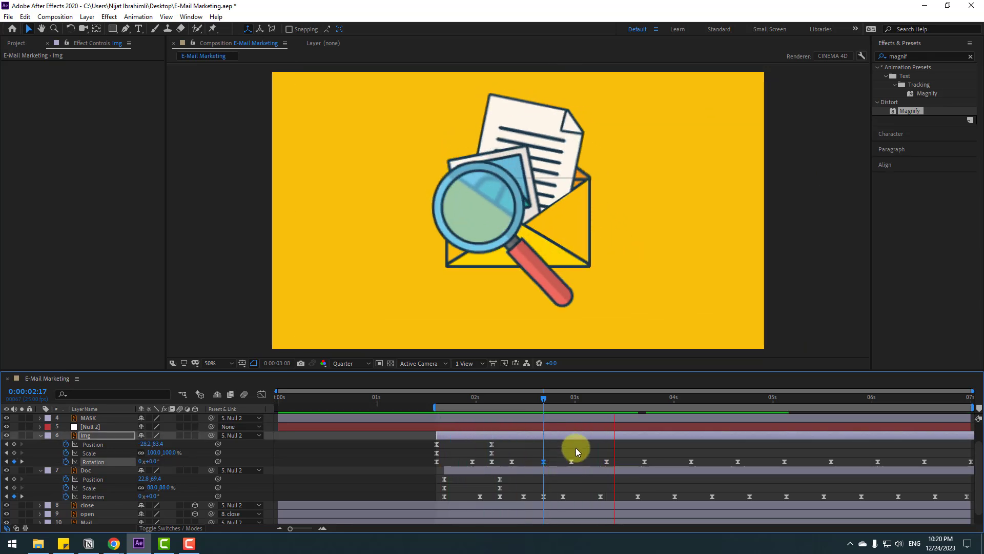